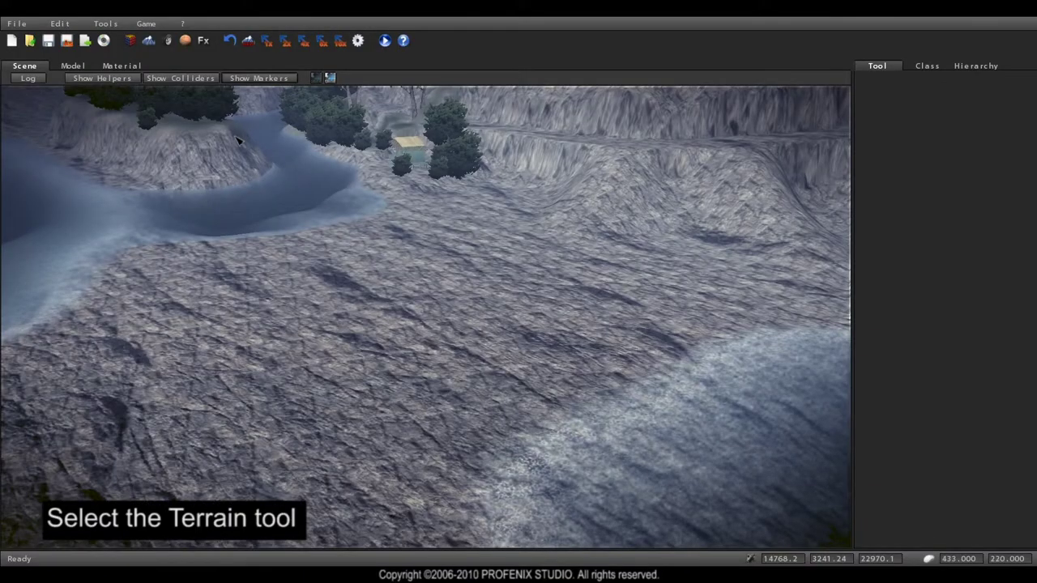
Select the Elevate brush at strength 22 and raise a hill on the flat ground
click(150, 42)
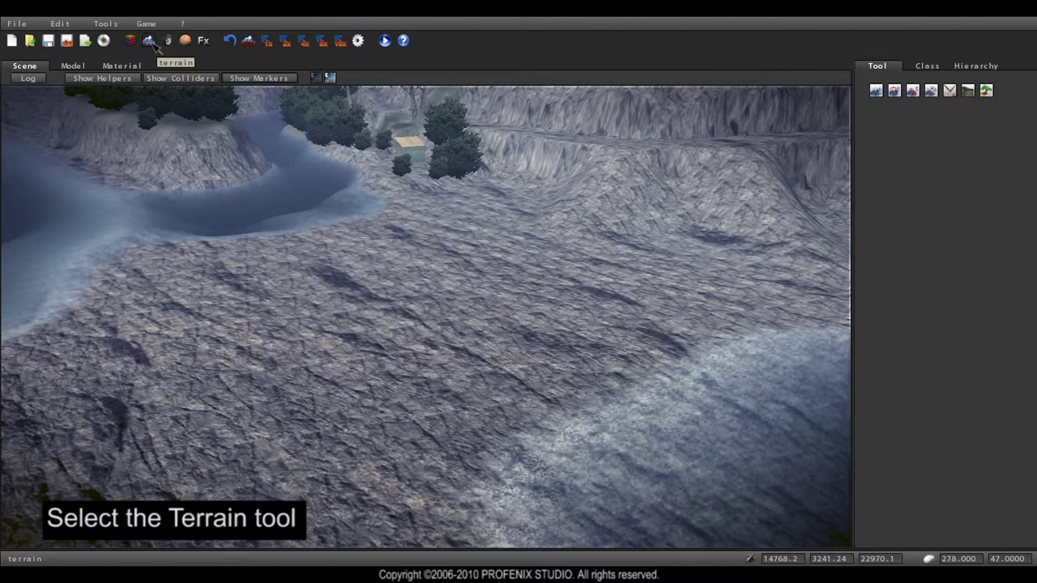
click(879, 91)
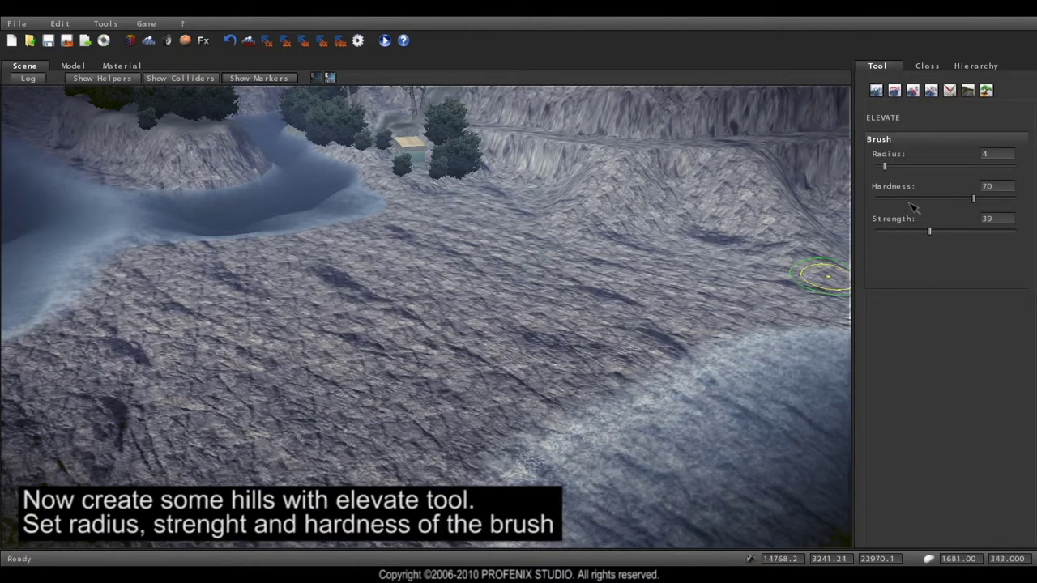
scroll(435, 273, up, 3)
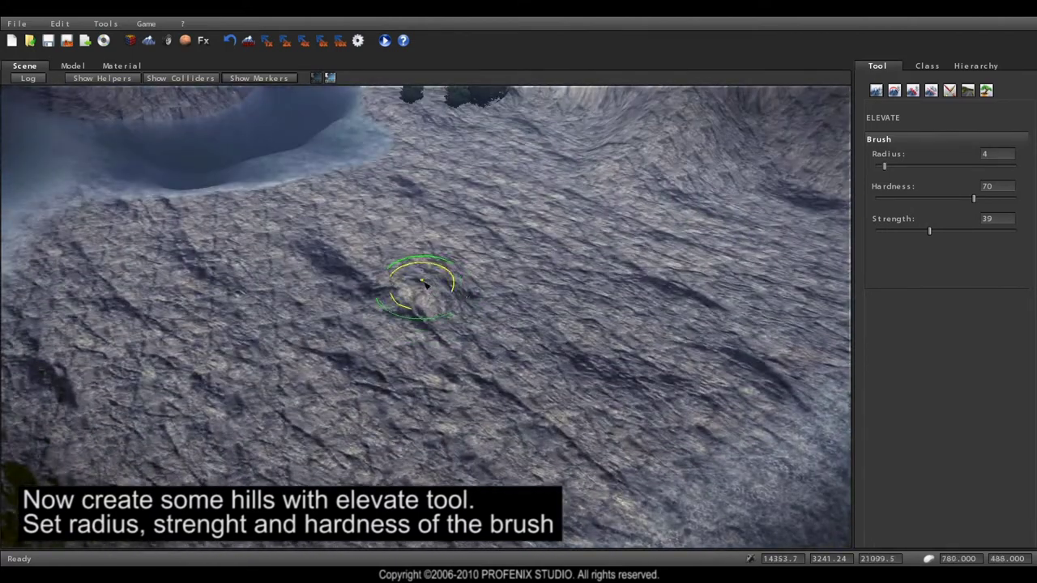
mouse_move(428, 281)
mouse_down()
mouse_move(423, 262)
mouse_move(443, 250)
mouse_move(340, 323)
mouse_up()
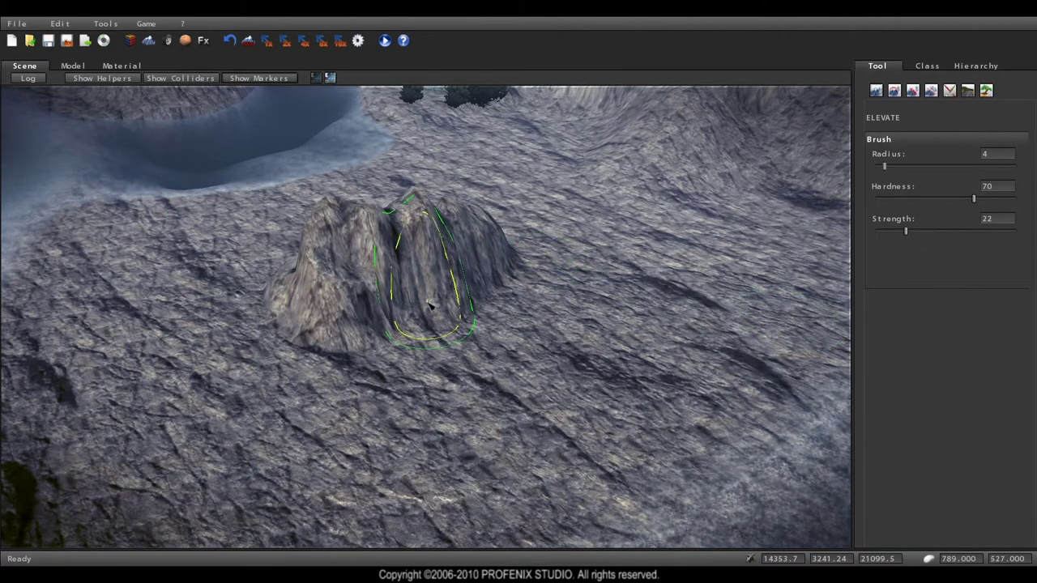
Build several rocky peaks and a right-flank ridge onto the hill with the Elevate brush
scroll(405, 341, up, 5)
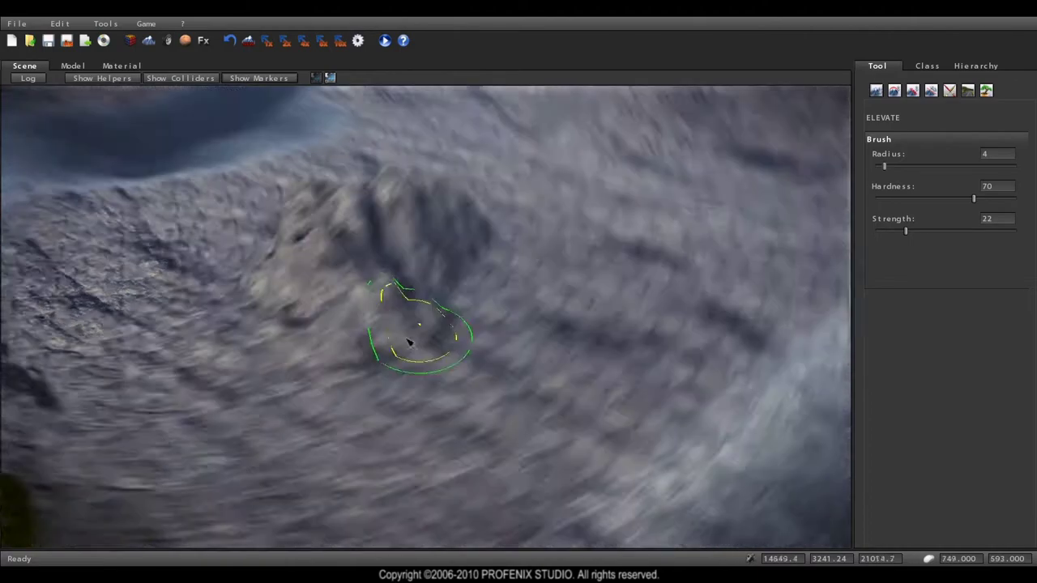
scroll(433, 342, down, 5)
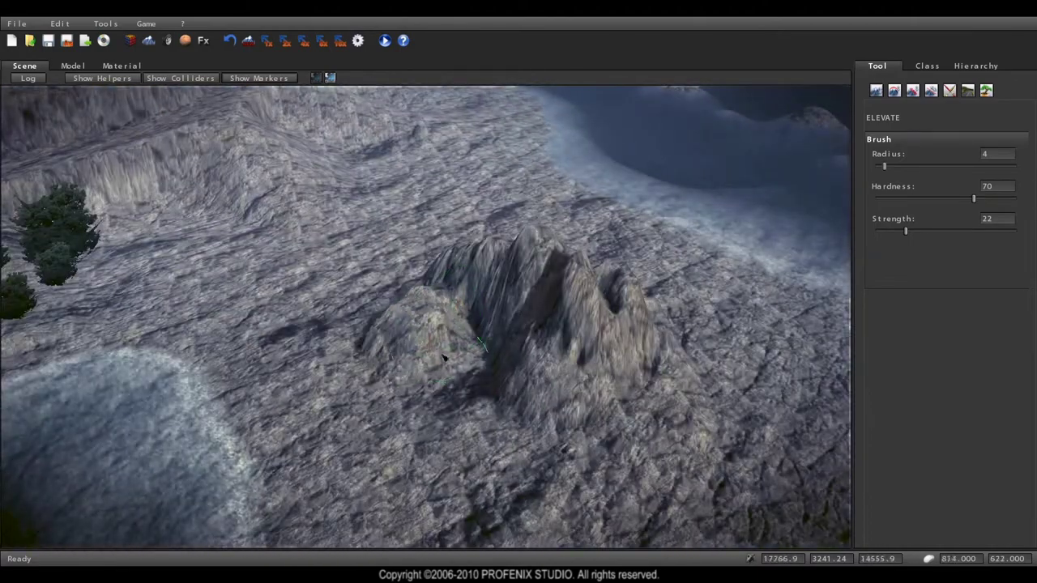
drag(477, 387, 425, 366)
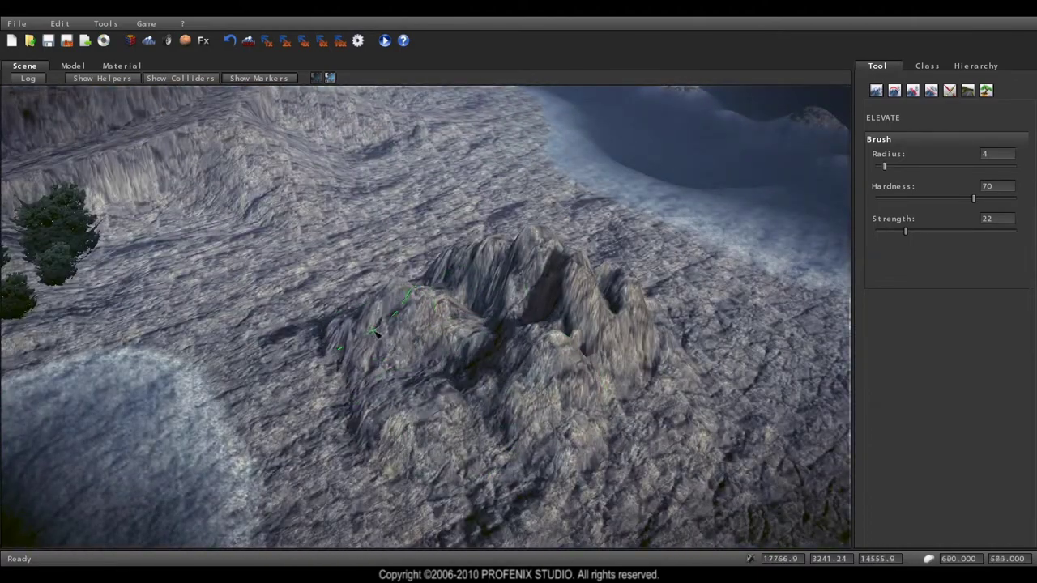
key(d)
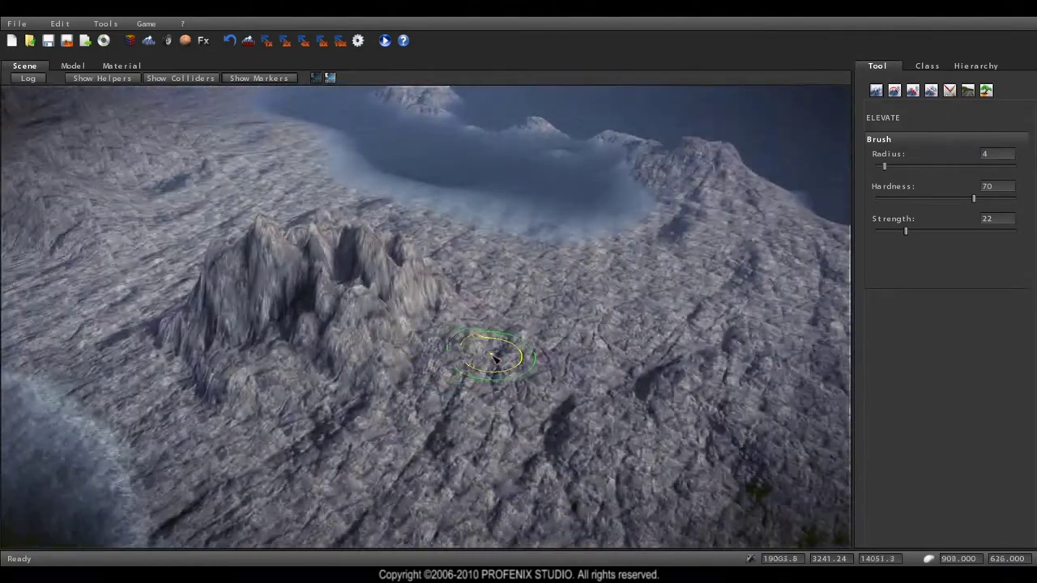
mouse_move(466, 345)
mouse_down()
mouse_move(418, 339)
mouse_move(422, 347)
mouse_up()
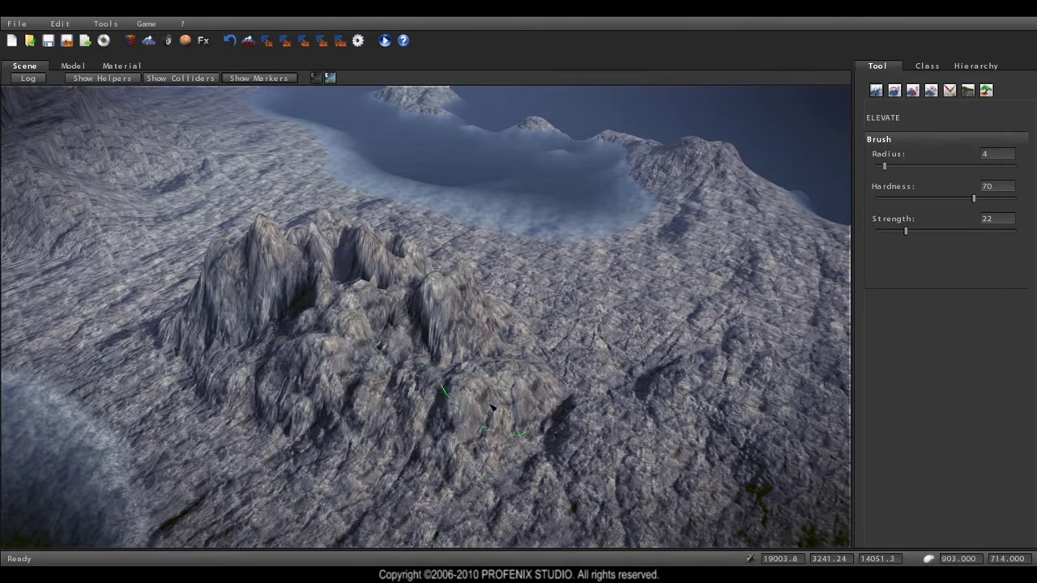
drag(423, 346, 502, 365)
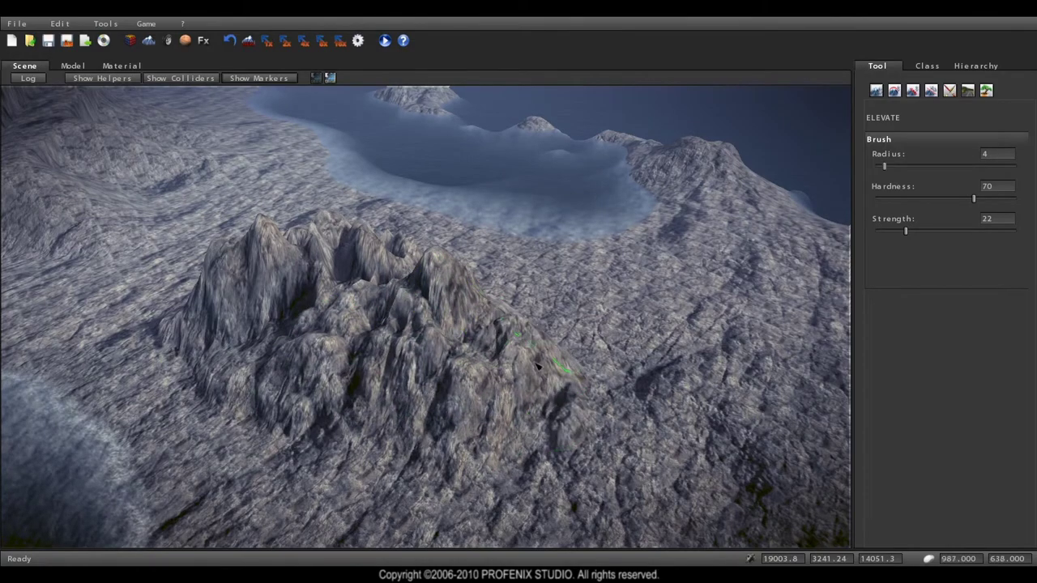
key(w)
right_drag(522, 369, 274, 350)
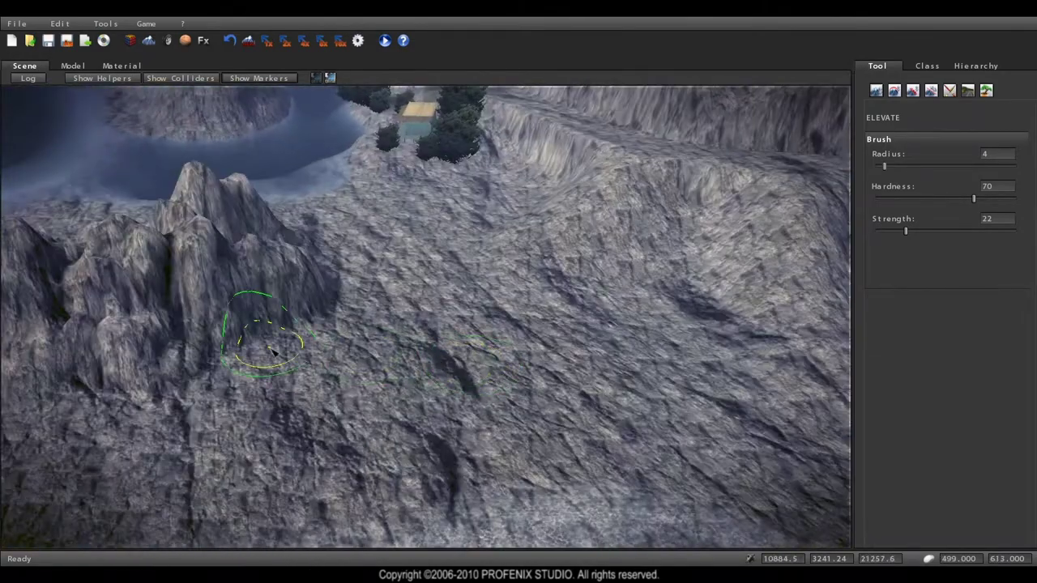
drag(273, 350, 357, 269)
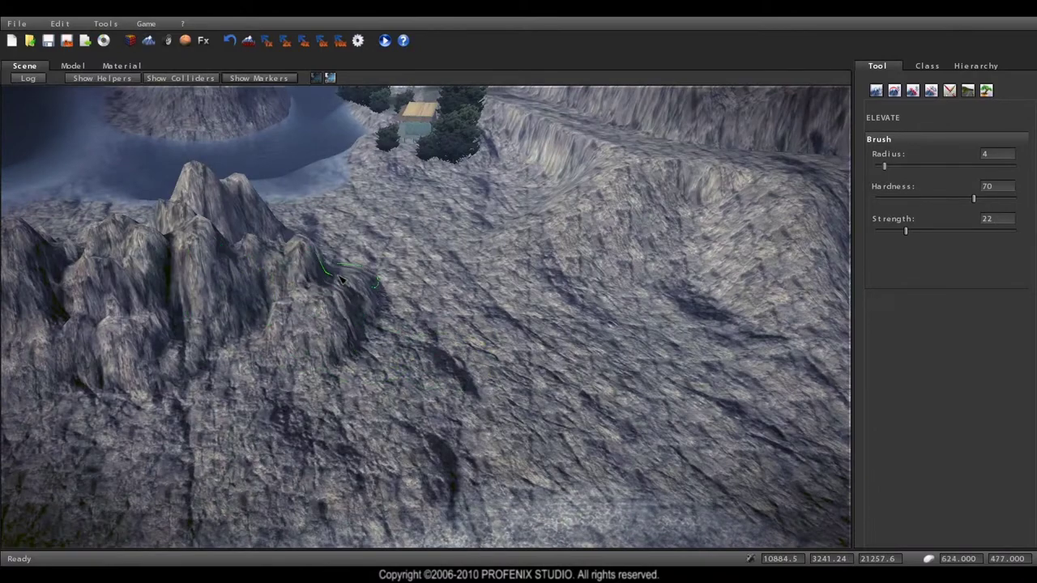
Ctrl-paint with the Elevate brush to dig lobed hollows in front of the hill
right_drag(243, 354, 418, 357)
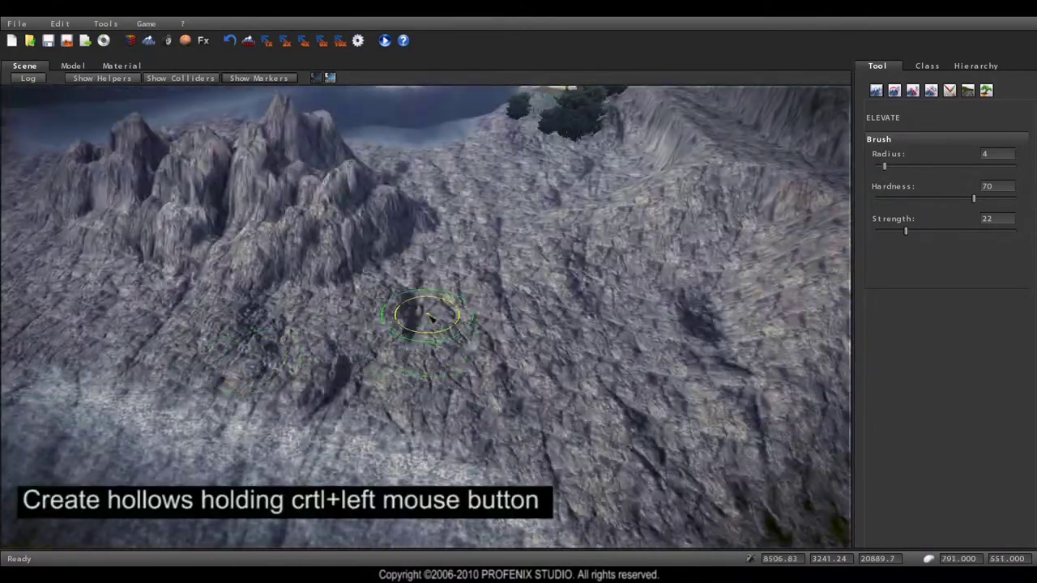
mouse_move(405, 298)
ctrl+mouse_down()
mouse_move(453, 324)
mouse_move(399, 339)
ctrl+mouse_up()
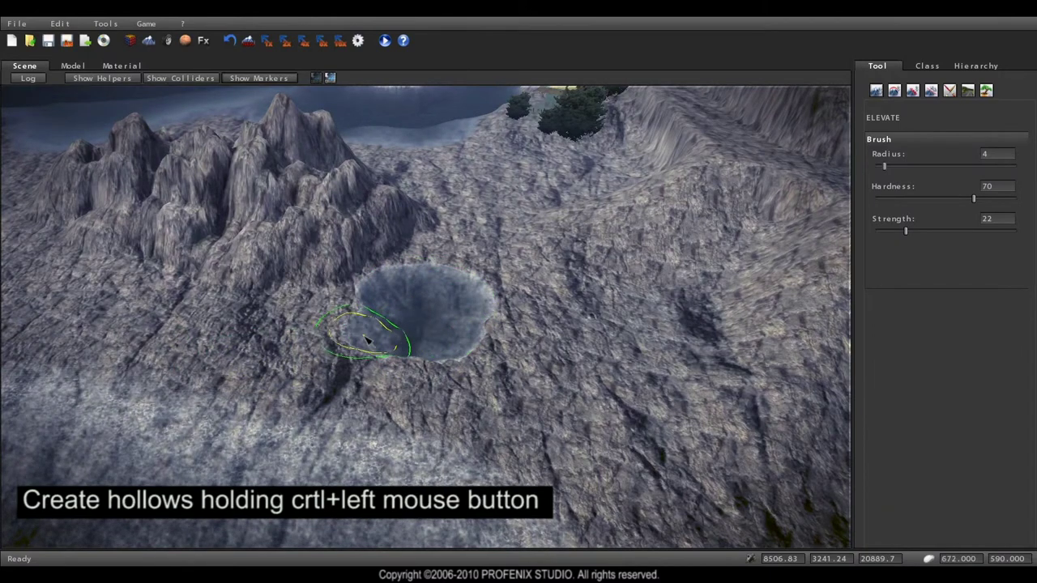
mouse_move(324, 347)
ctrl+mouse_down()
mouse_move(381, 371)
mouse_move(372, 379)
mouse_move(388, 419)
mouse_move(453, 403)
ctrl+mouse_up()
ctrl+drag(475, 447, 436, 457)
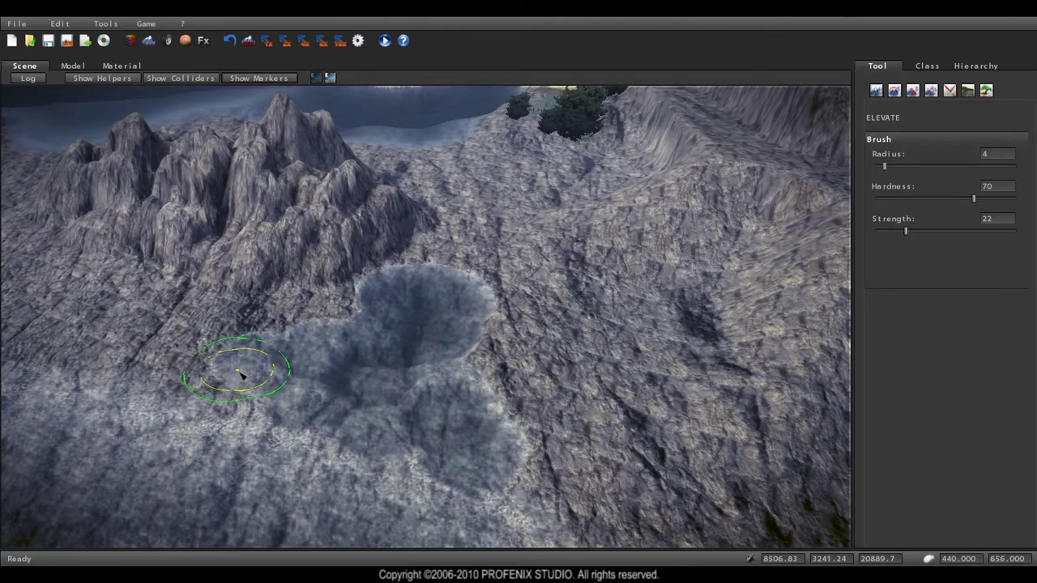
ctrl+drag(241, 374, 232, 389)
ctrl+drag(279, 349, 309, 327)
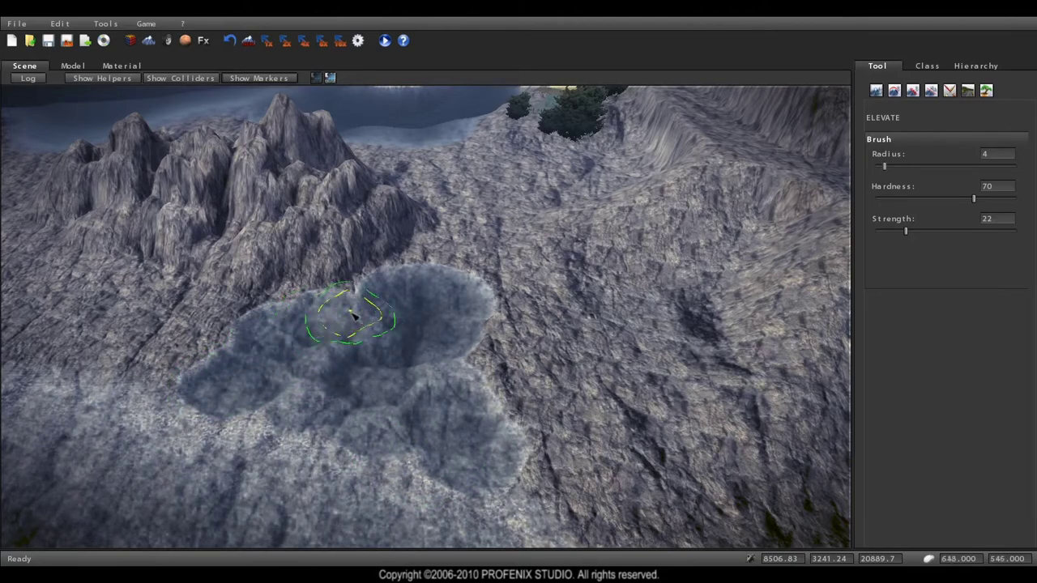
Increase the Elevate brush radius from 4 to 11
scroll(366, 322, down, 3)
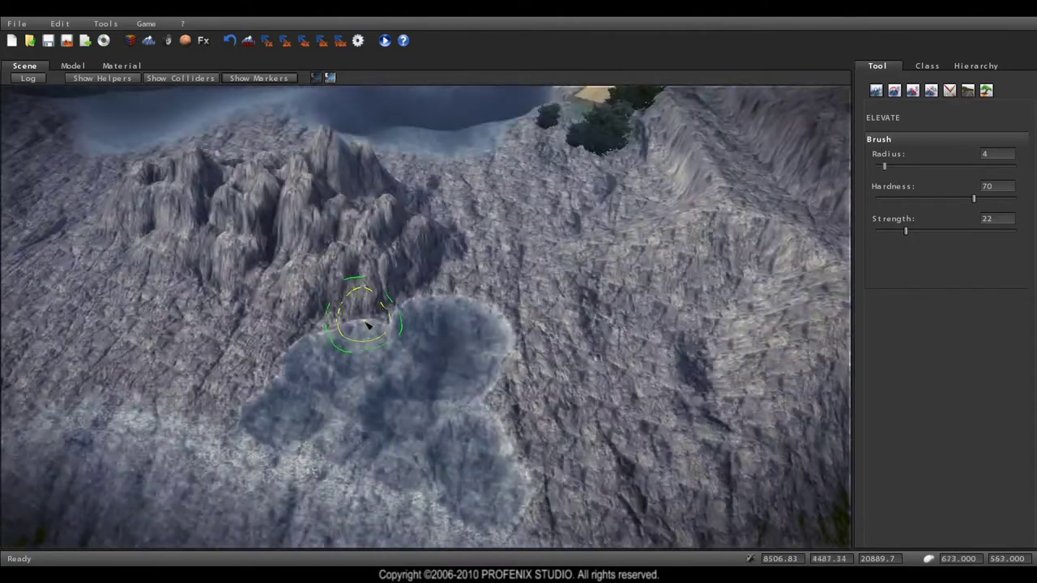
scroll(366, 323, up, 3)
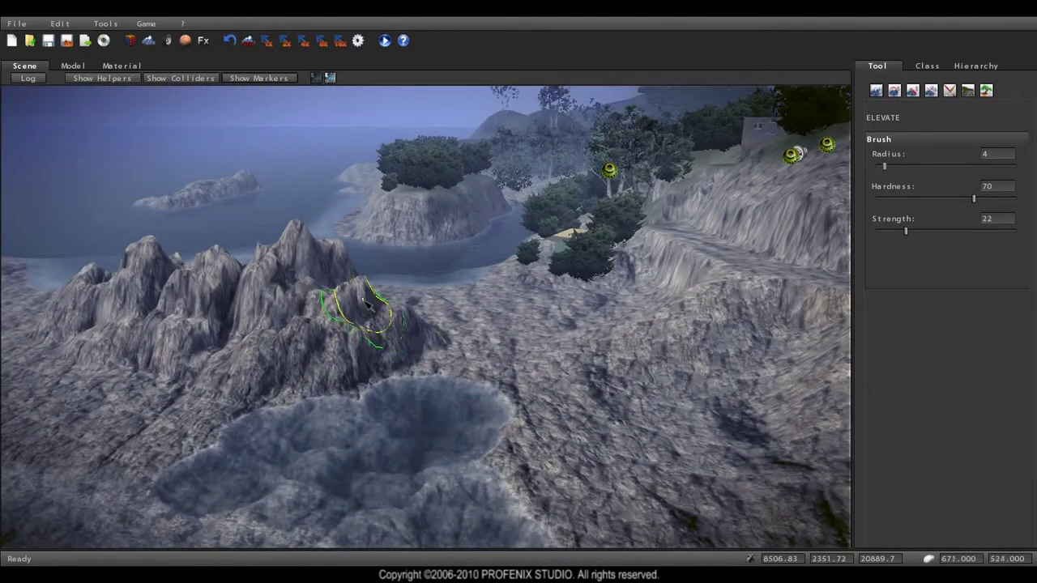
scroll(367, 301, up, 3)
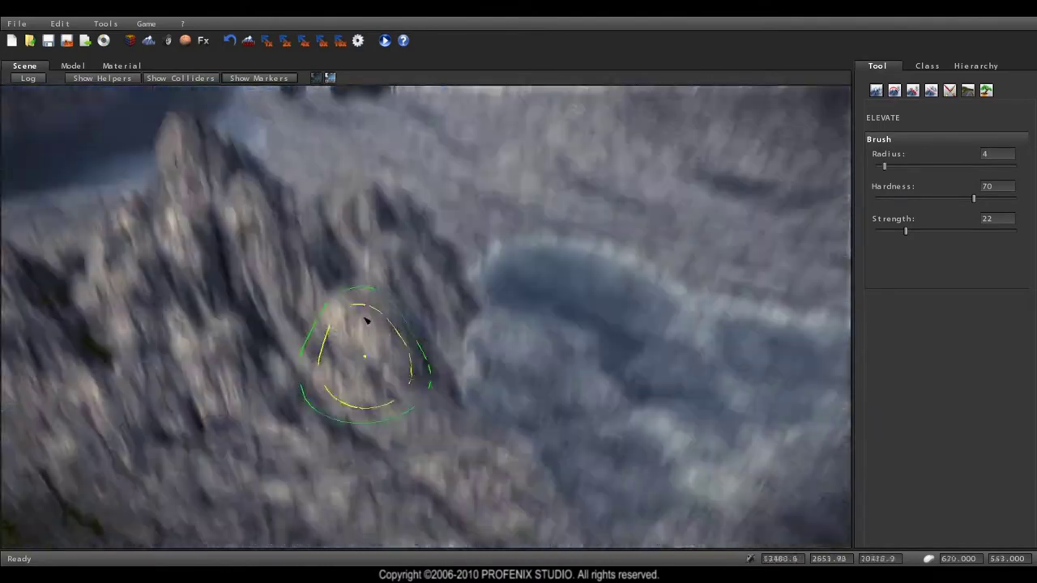
scroll(367, 321, down, 3)
Paint over the mountain at radius 11 to raise broader, taller twin peaks
drag(508, 409, 508, 413)
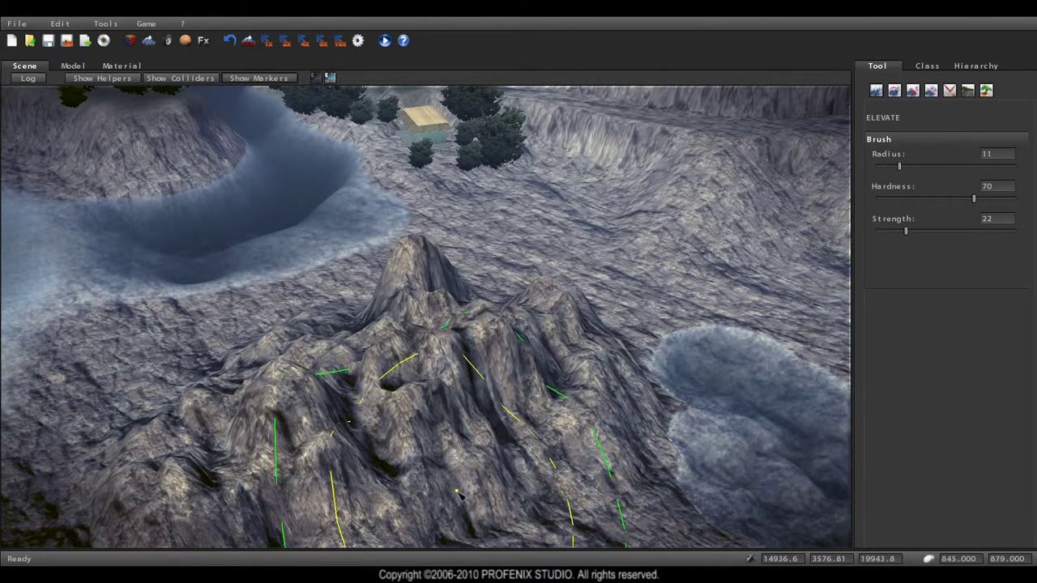
drag(456, 493, 414, 424)
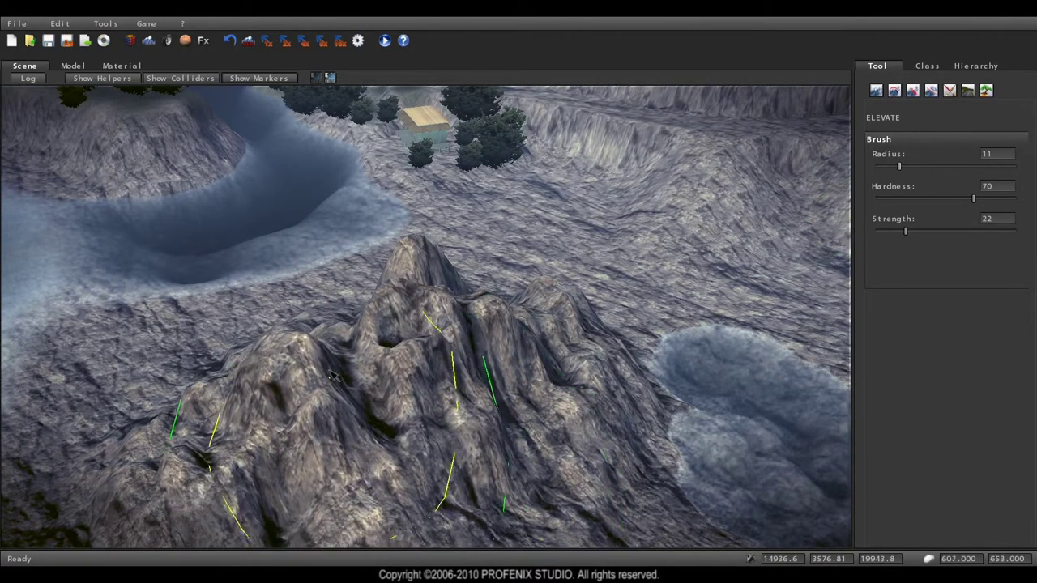
mouse_move(338, 398)
middle_down()
mouse_move(357, 359)
mouse_move(429, 389)
middle_up()
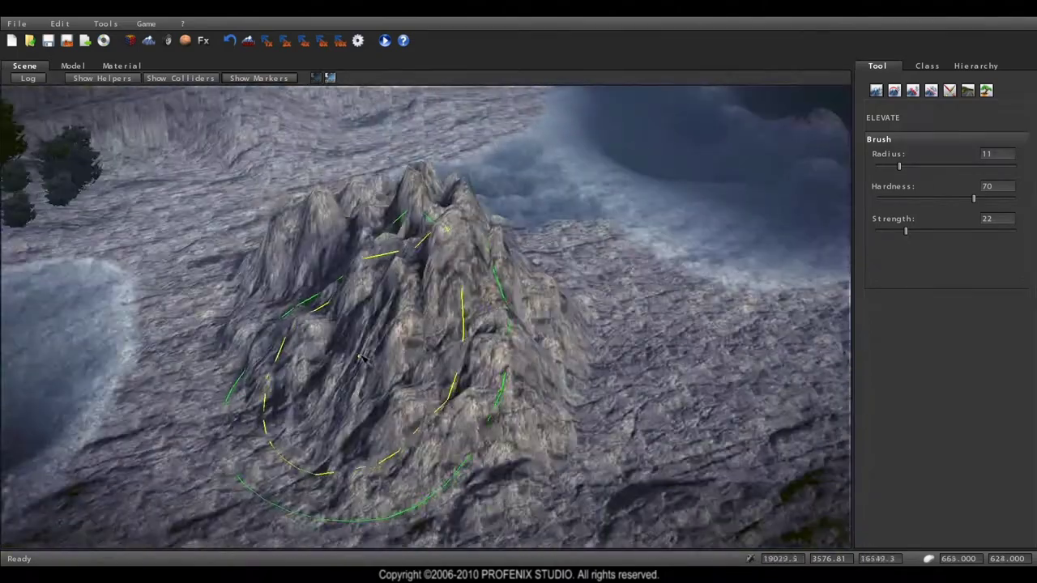
drag(430, 389, 435, 392)
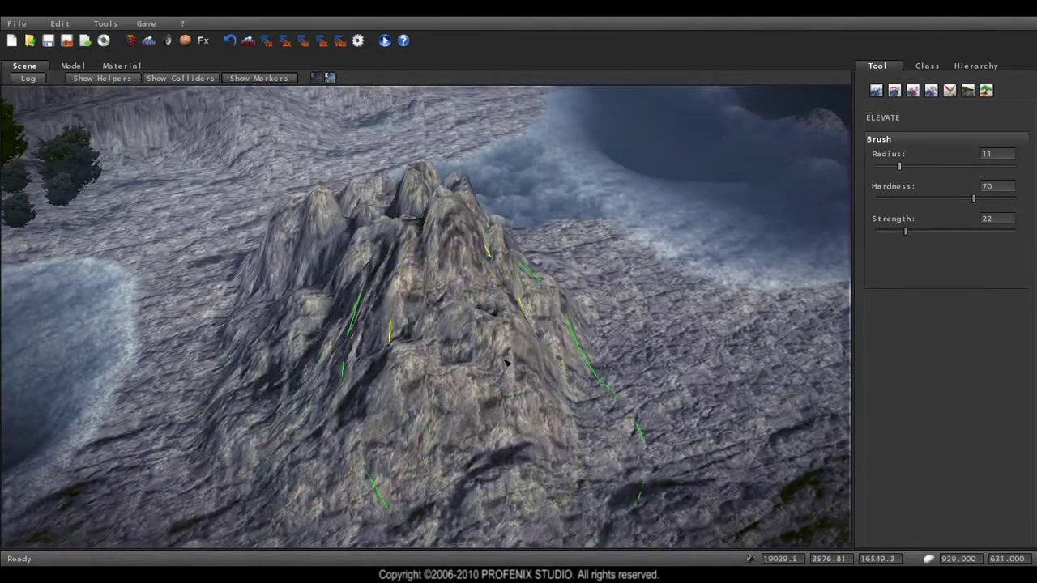
middle_drag(435, 391, 345, 308)
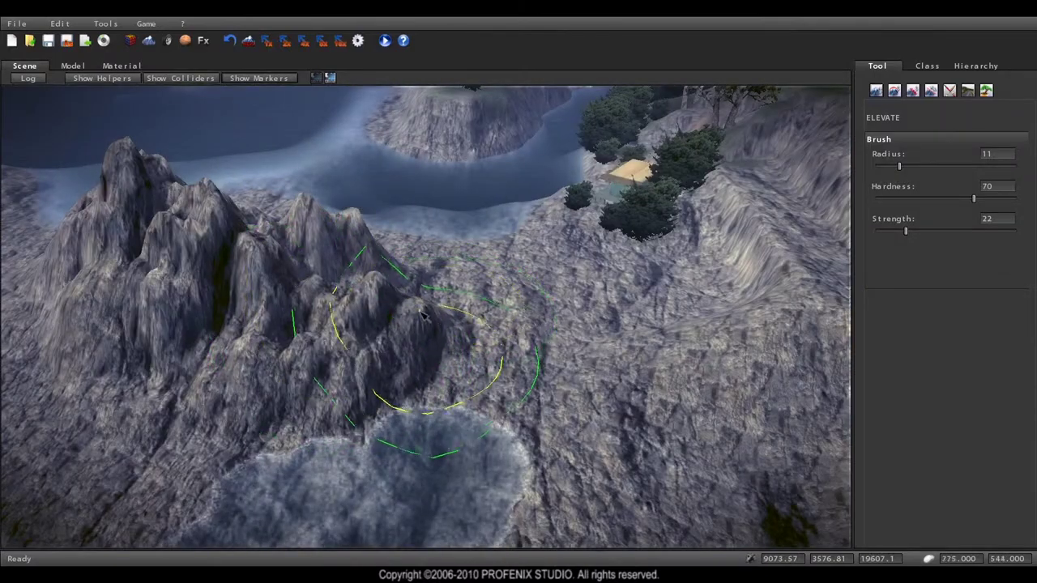
middle_drag(162, 357, 192, 356)
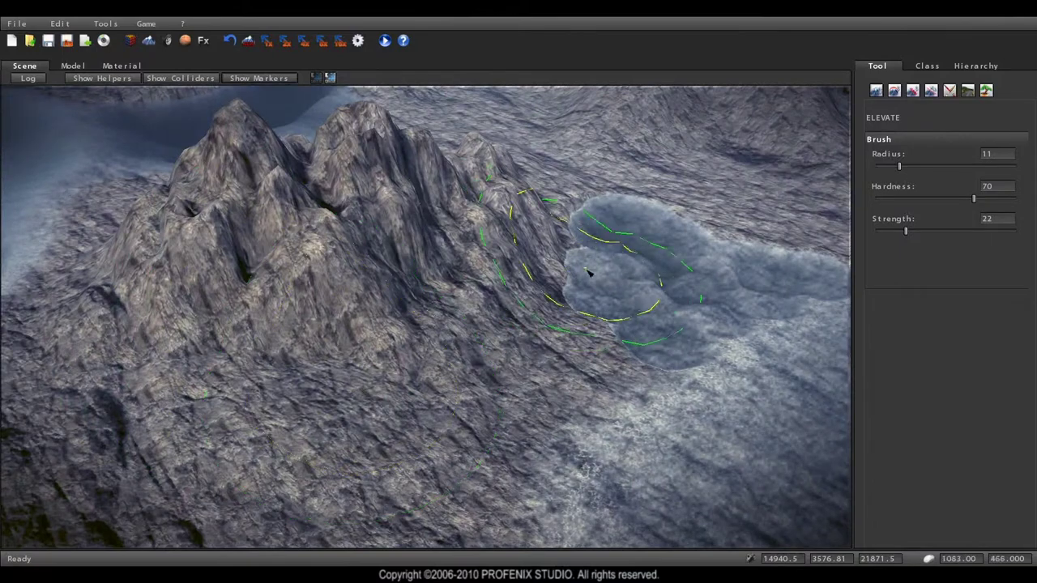
Soften the central peak and neighbouring ridges with the Smooth brush (radius 4, blur 94)
click(894, 91)
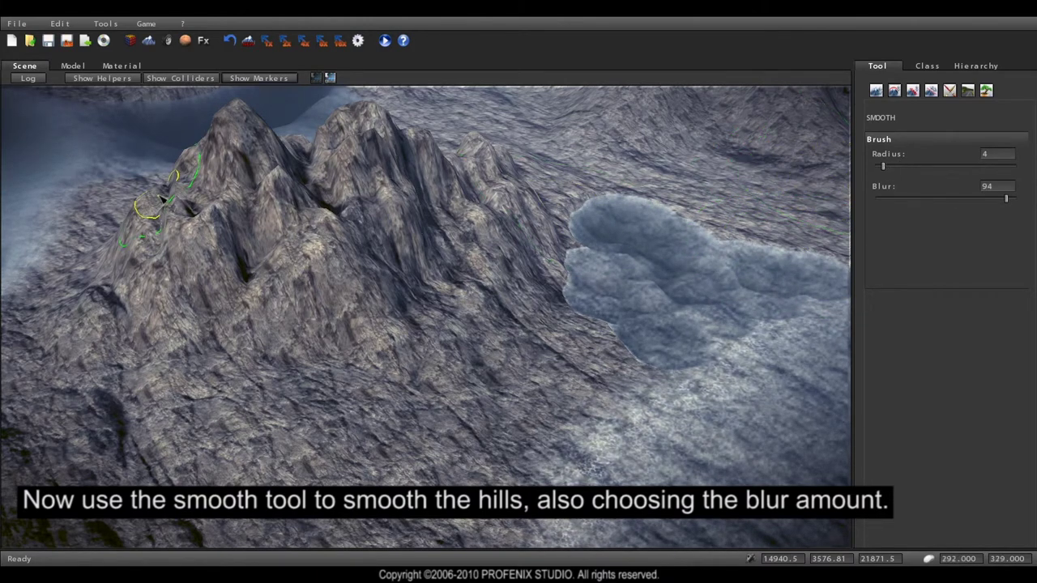
drag(162, 198, 224, 191)
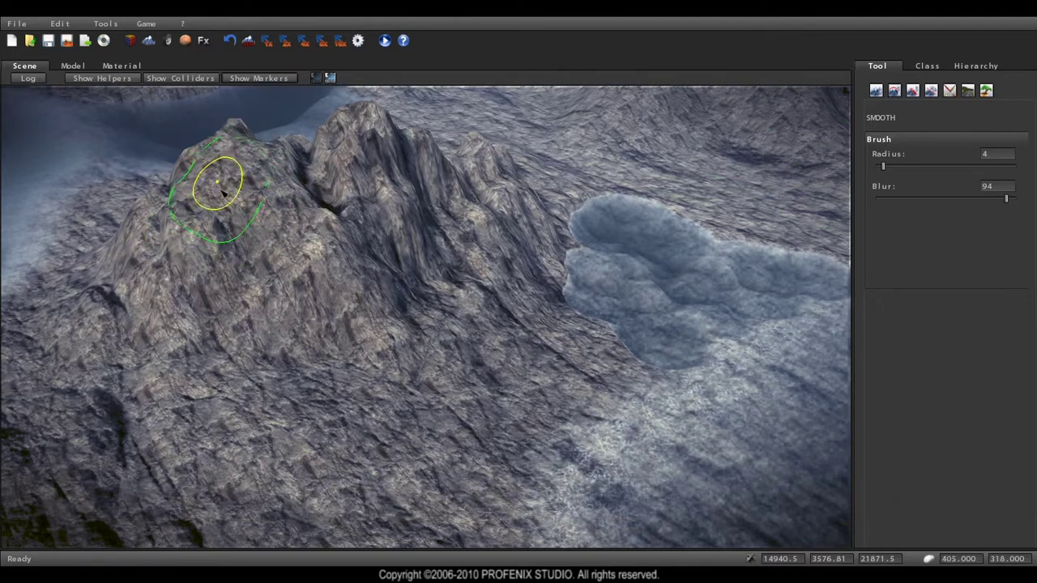
middle_drag(223, 191, 324, 256)
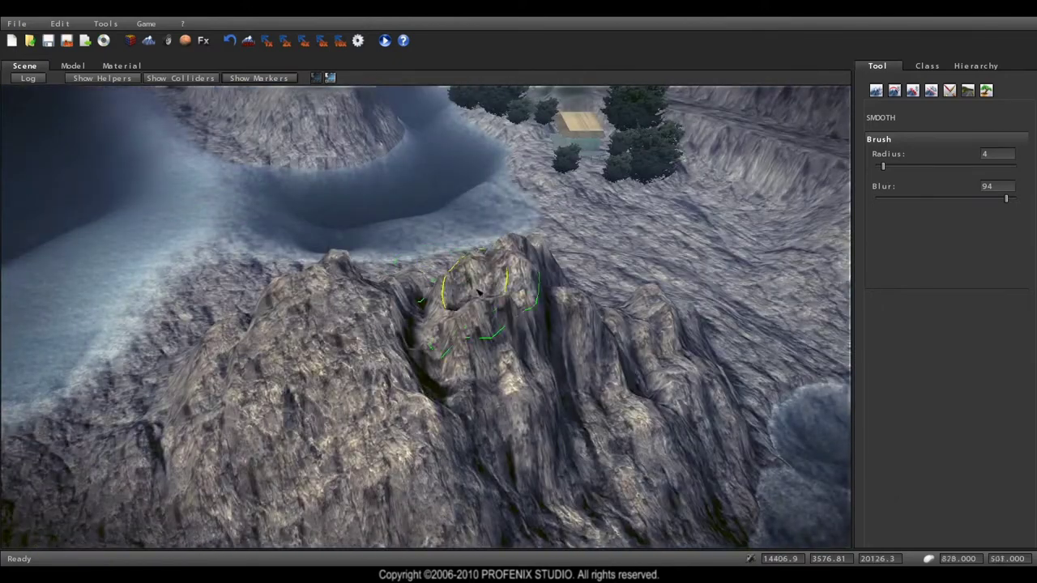
mouse_move(478, 292)
mouse_down()
mouse_move(565, 293)
mouse_move(299, 290)
mouse_up()
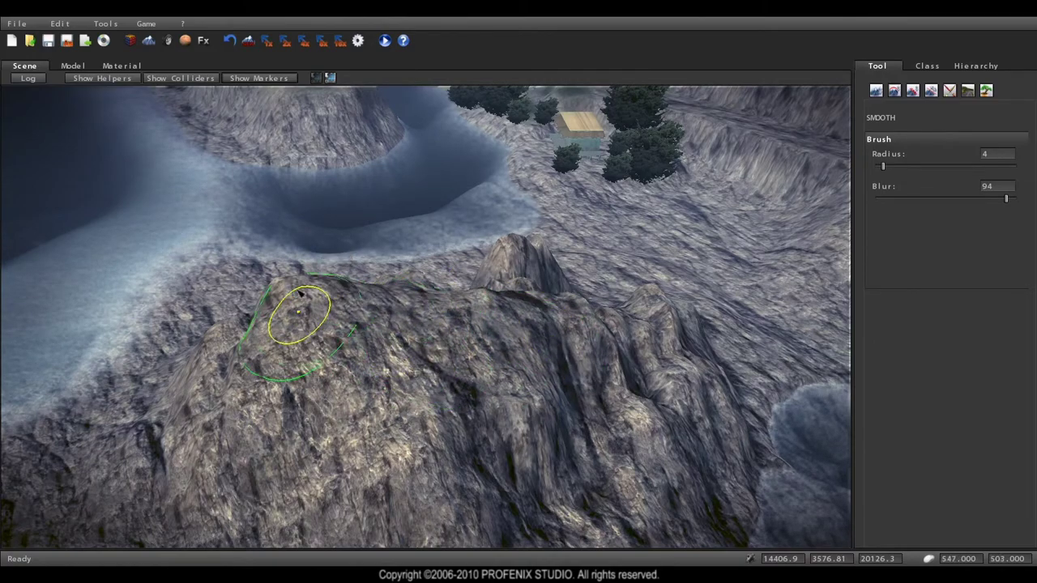
drag(300, 294, 314, 299)
scroll(314, 299, up, 3)
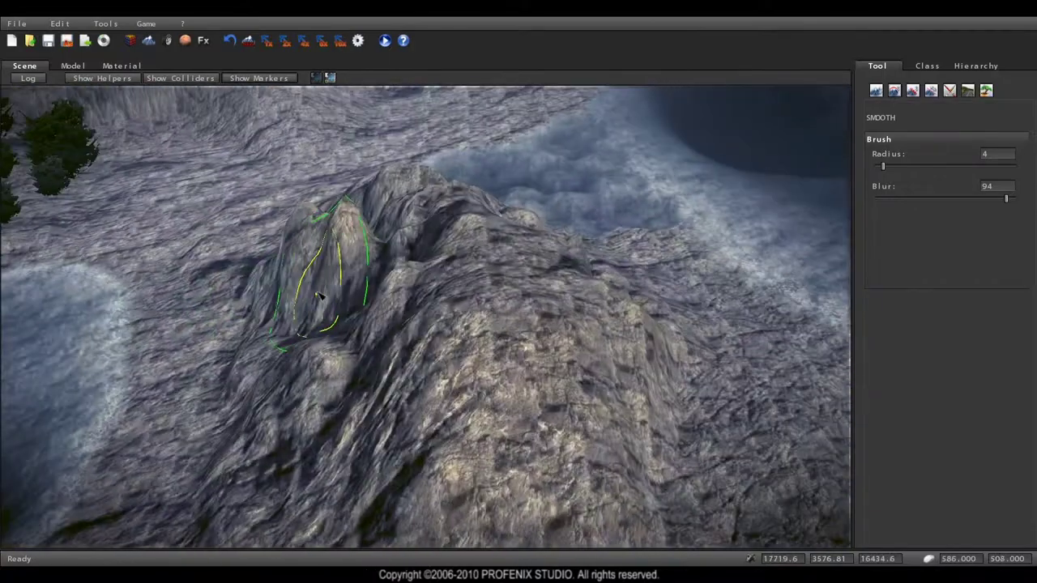
mouse_move(335, 263)
mouse_down()
mouse_move(466, 334)
mouse_move(440, 364)
mouse_move(475, 343)
mouse_move(451, 213)
mouse_move(415, 293)
mouse_up()
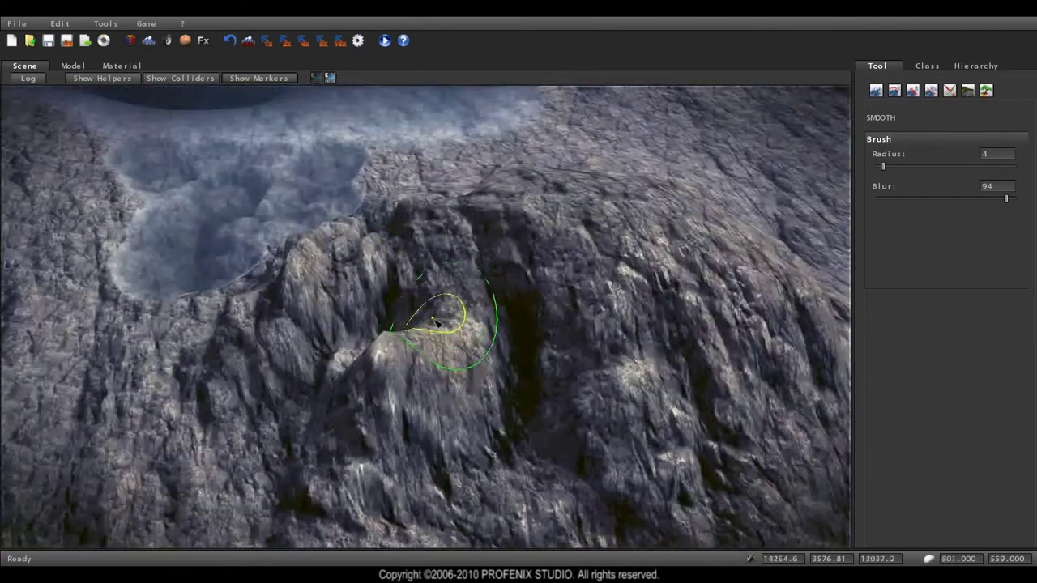
mouse_move(390, 357)
mouse_down()
mouse_move(440, 232)
mouse_move(330, 250)
mouse_move(400, 204)
mouse_move(300, 232)
mouse_move(289, 300)
mouse_move(475, 324)
mouse_move(469, 318)
mouse_up()
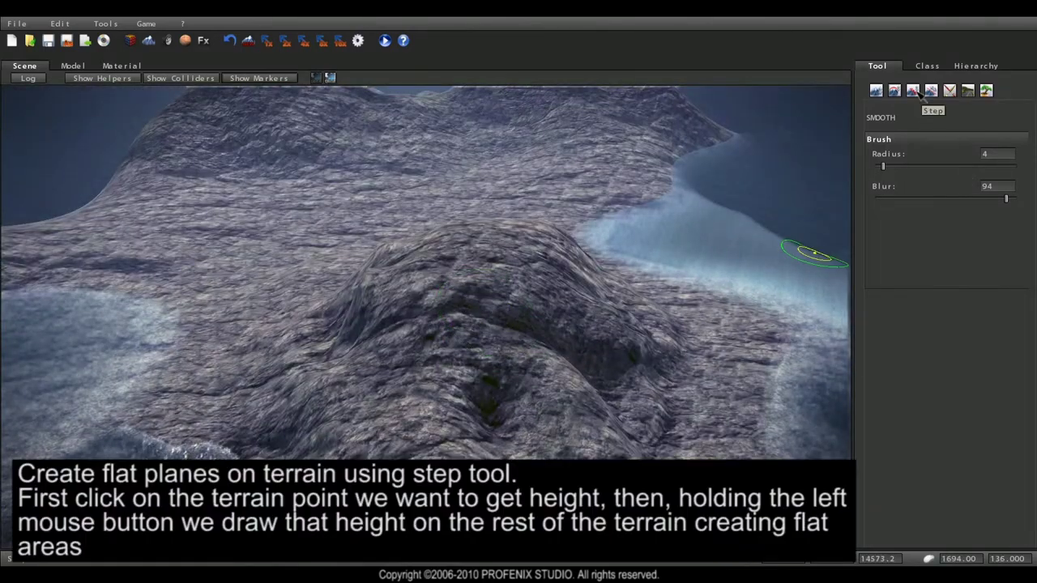
Flatten the hilltop into a level plateau with stepped cliffs using the Step brush
click(913, 91)
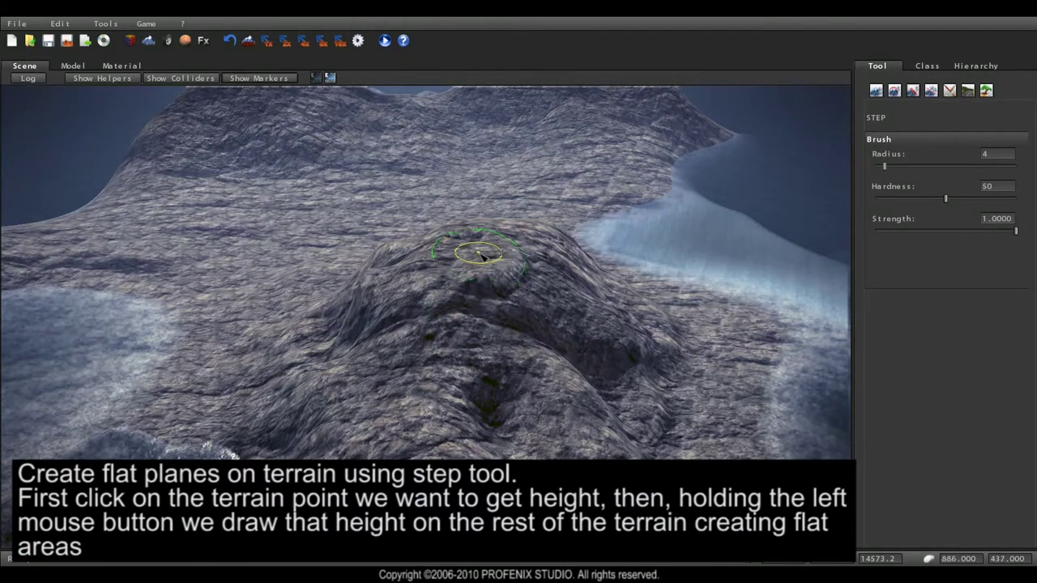
drag(447, 256, 474, 281)
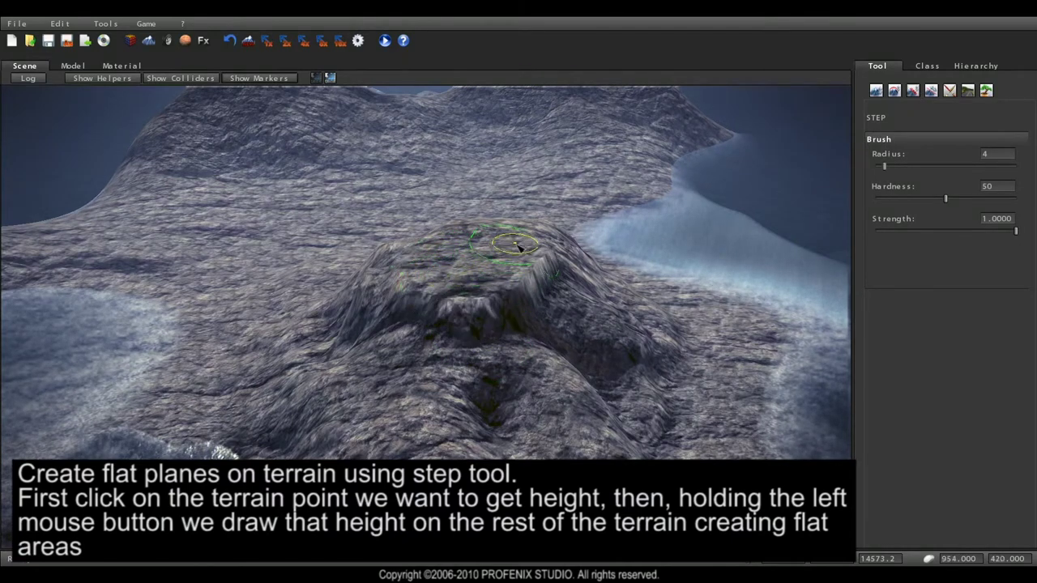
drag(531, 245, 424, 309)
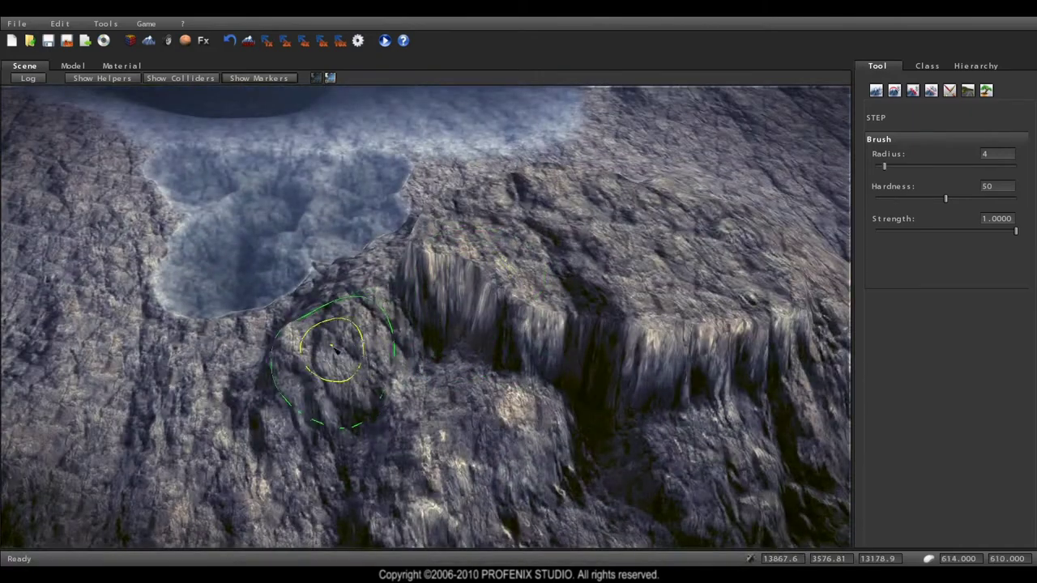
drag(337, 350, 463, 432)
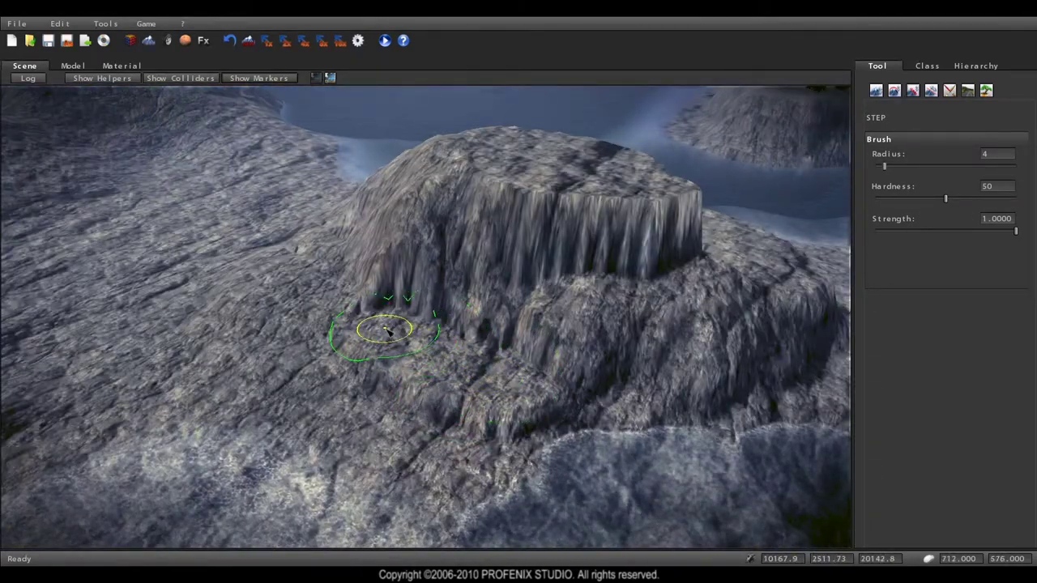
Sample a lower height and extend a flat terrace leftward beside the plateau
click(392, 275)
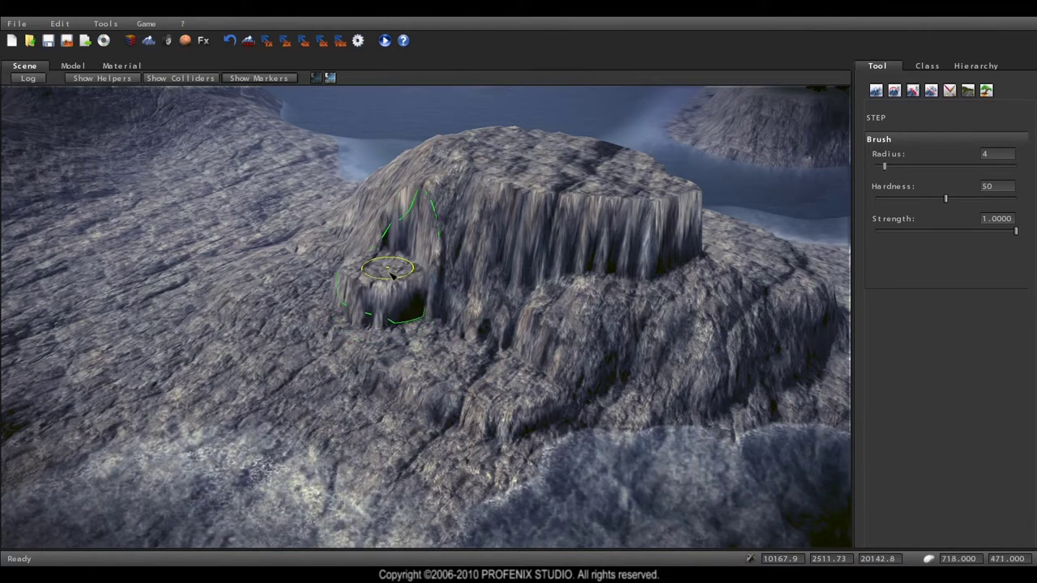
mouse_move(384, 274)
mouse_down()
mouse_move(341, 254)
mouse_move(316, 296)
mouse_up()
middle_drag(321, 279, 353, 355)
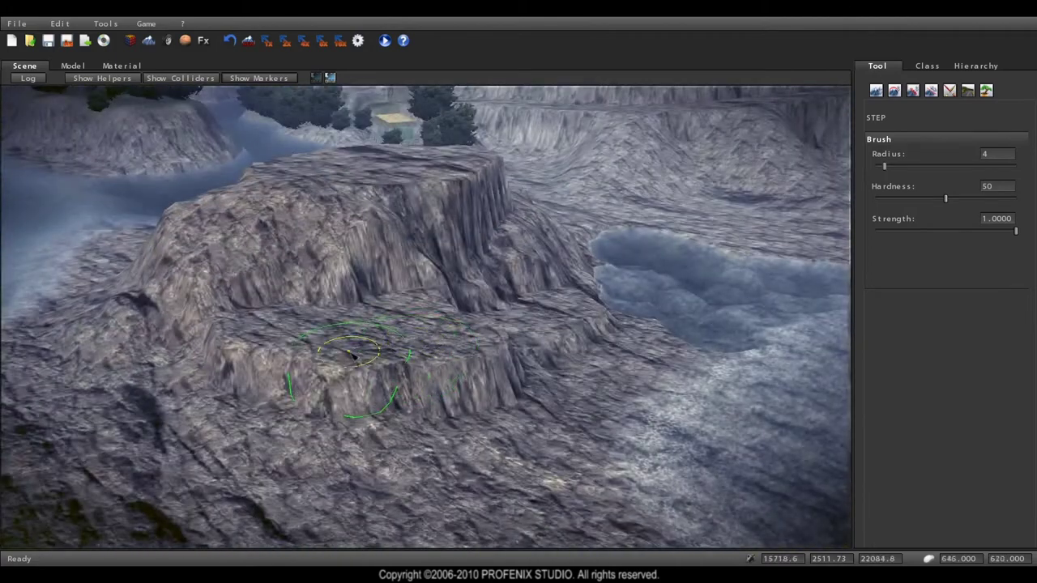
drag(353, 355, 162, 324)
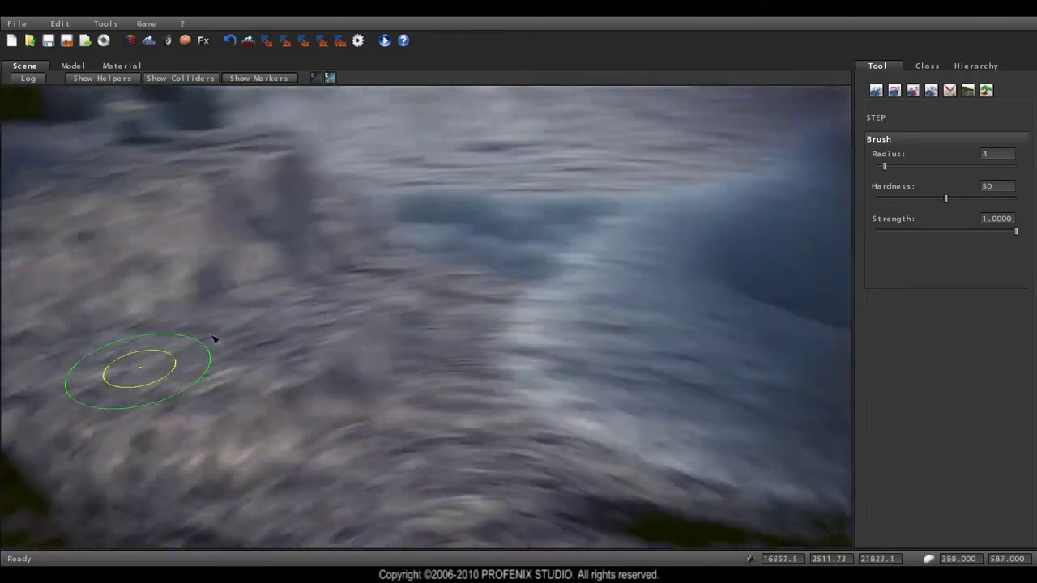
mouse_move(202, 341)
middle_down()
mouse_move(276, 336)
mouse_move(292, 362)
middle_up()
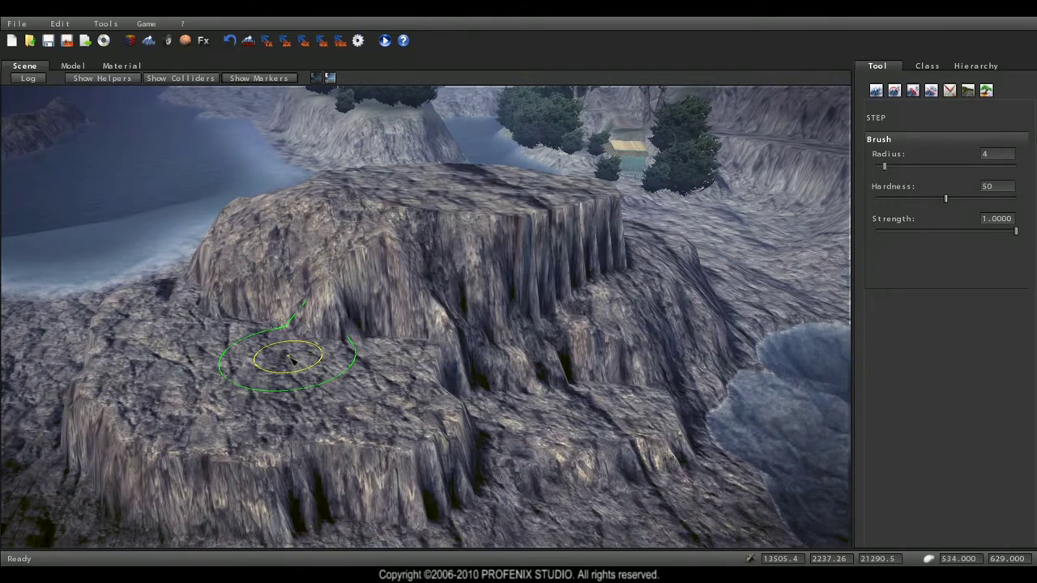
Smooth the plateau's left cliff face and terrace edge with the Smooth brush
click(897, 92)
middle_drag(214, 438, 304, 435)
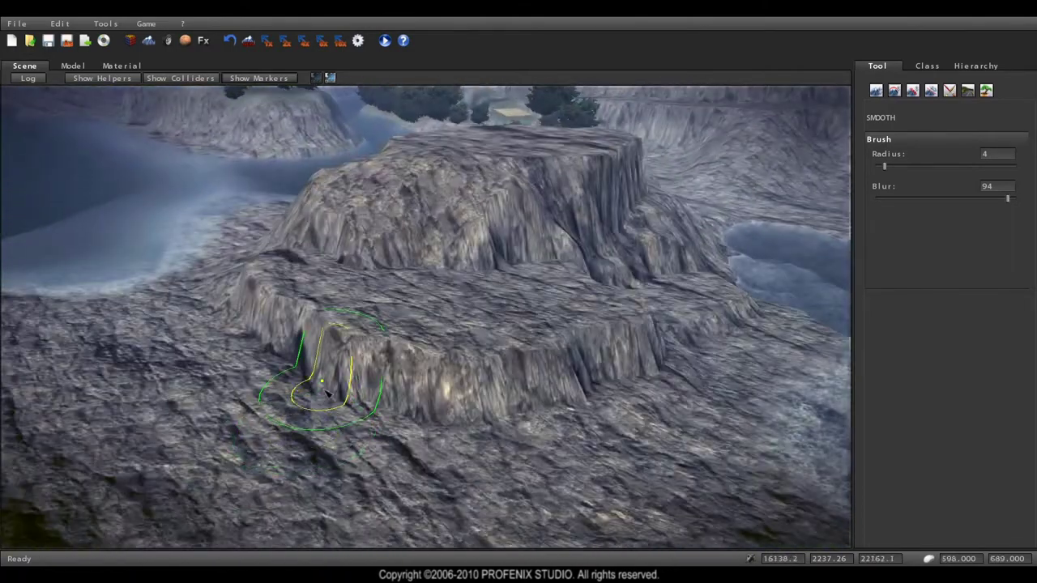
drag(326, 393, 244, 301)
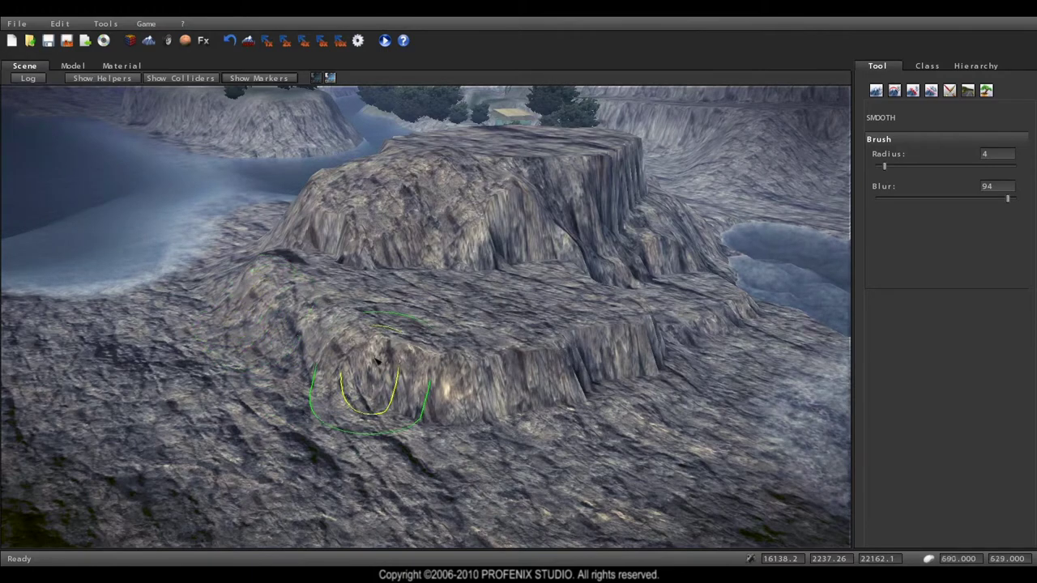
drag(376, 362, 649, 366)
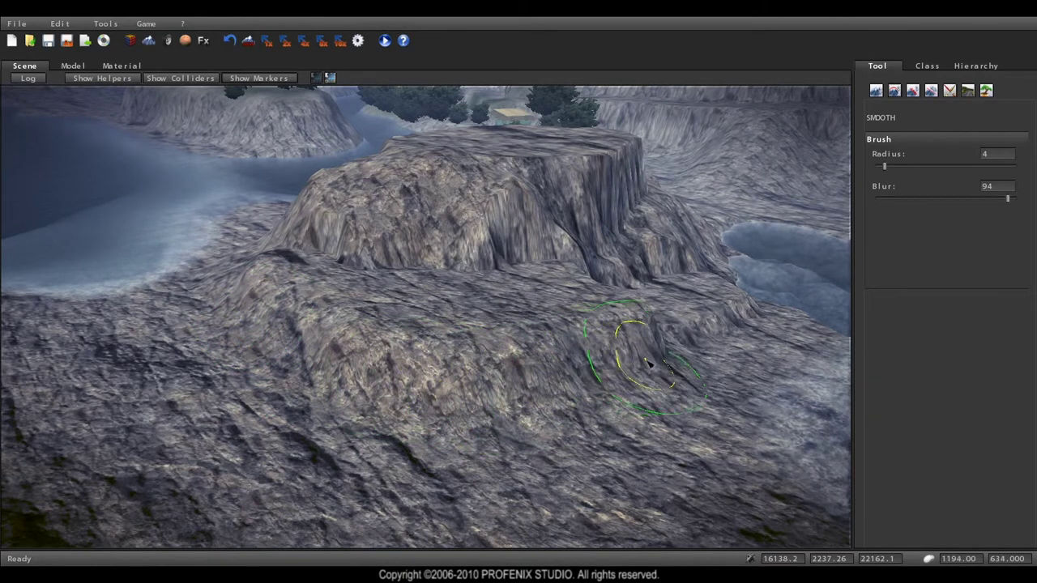
mouse_move(556, 356)
middle_down()
mouse_move(519, 393)
mouse_move(511, 387)
middle_up()
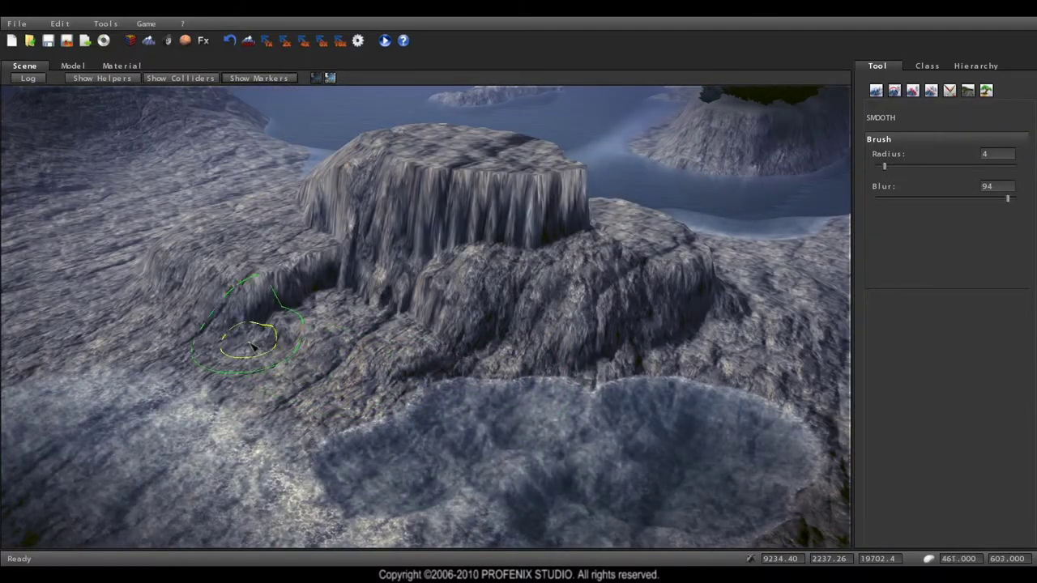
drag(252, 346, 265, 330)
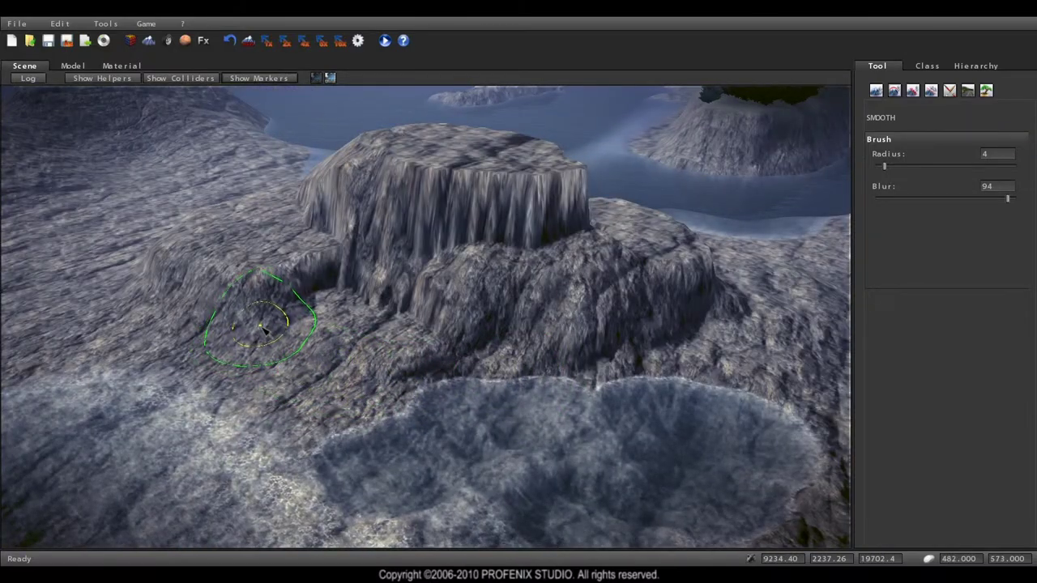
Smooth the jagged vertical ridges on the mesa's far cliff
middle_drag(481, 285, 601, 349)
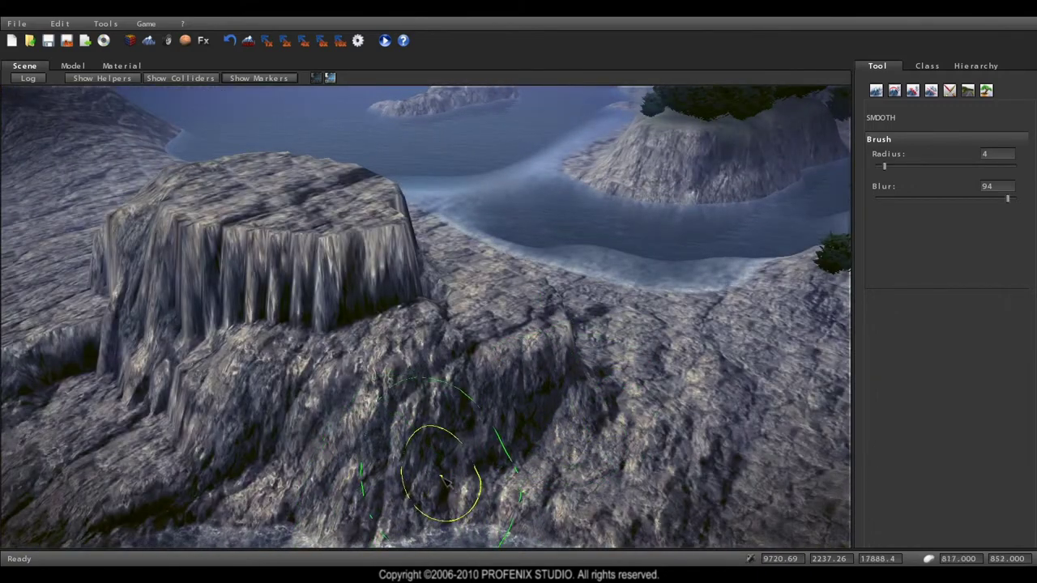
middle_drag(444, 481, 418, 470)
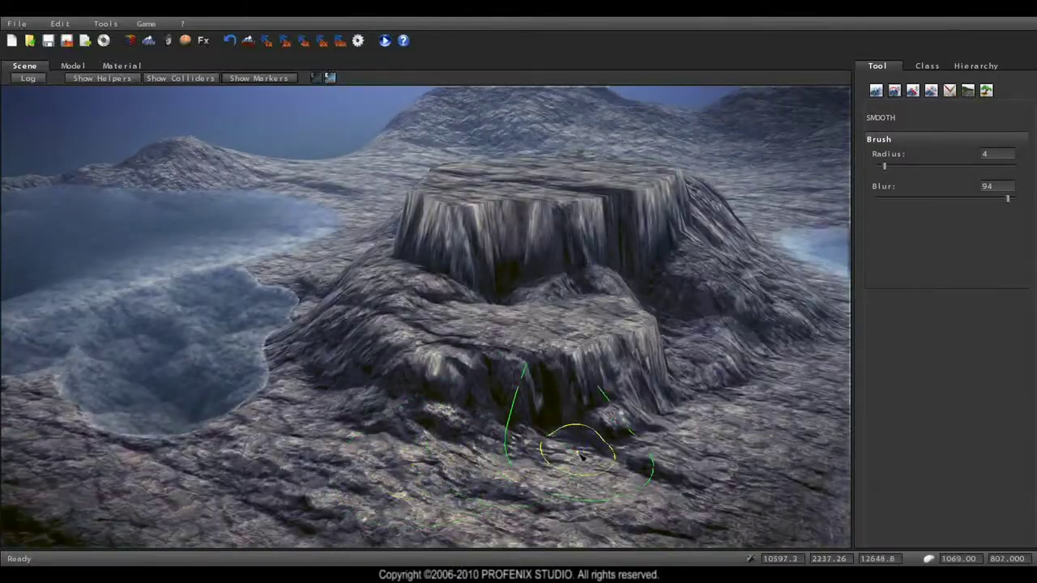
right_drag(671, 375, 426, 371)
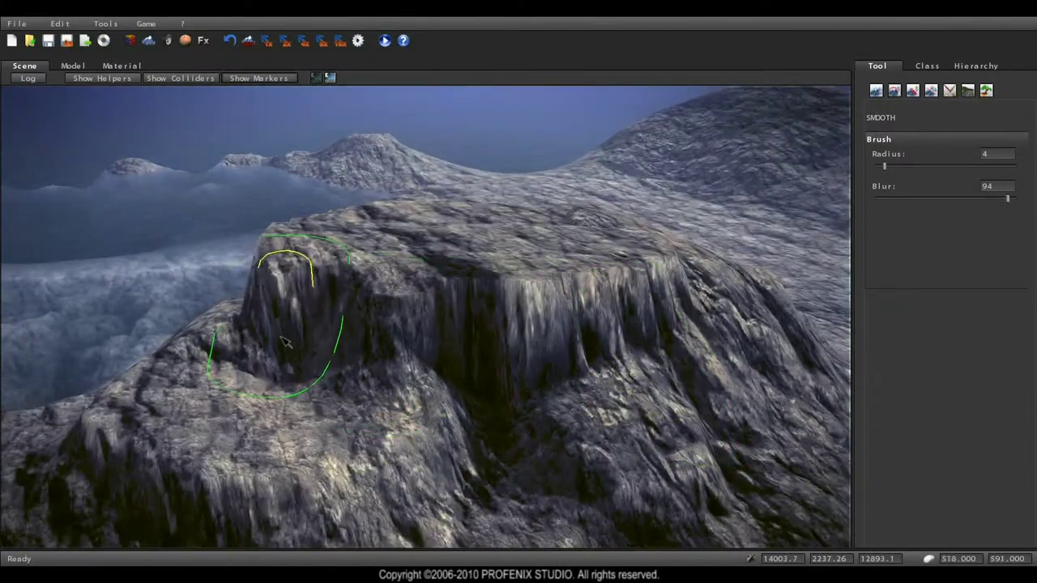
right_drag(287, 332, 397, 337)
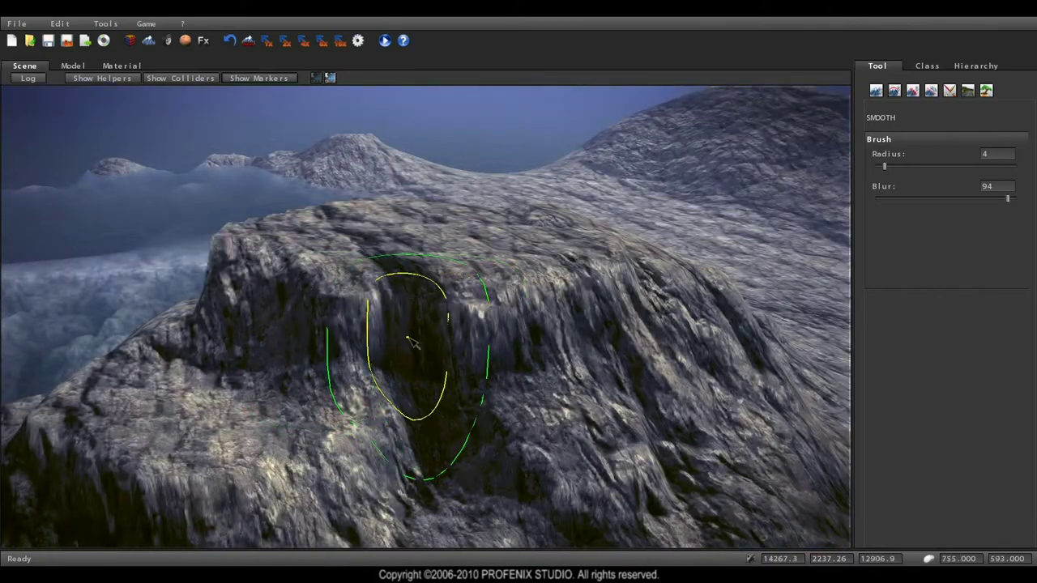
right_drag(411, 343, 384, 343)
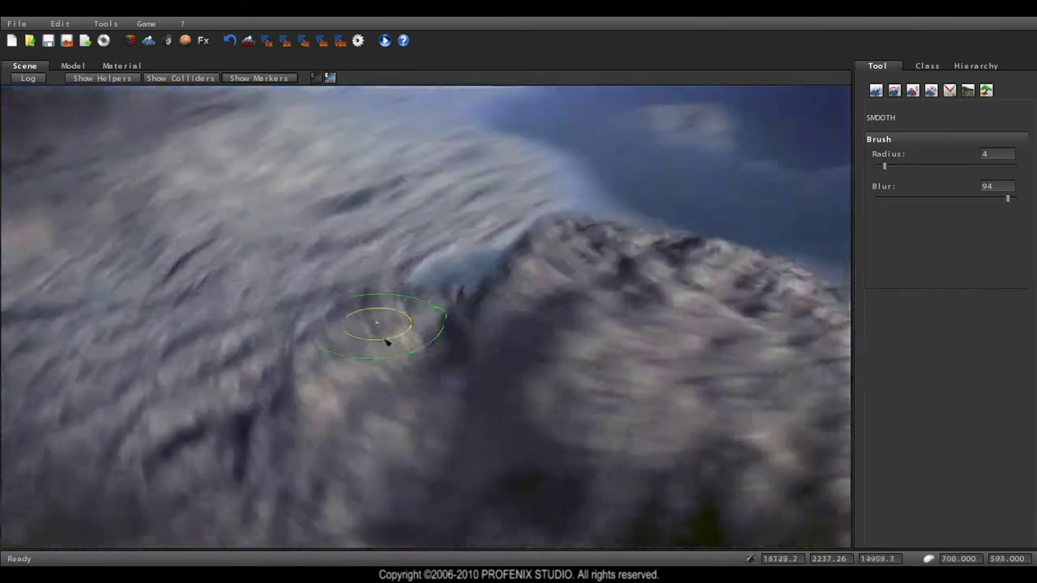
mouse_move(489, 349)
right_down()
mouse_move(414, 340)
mouse_move(359, 392)
right_up()
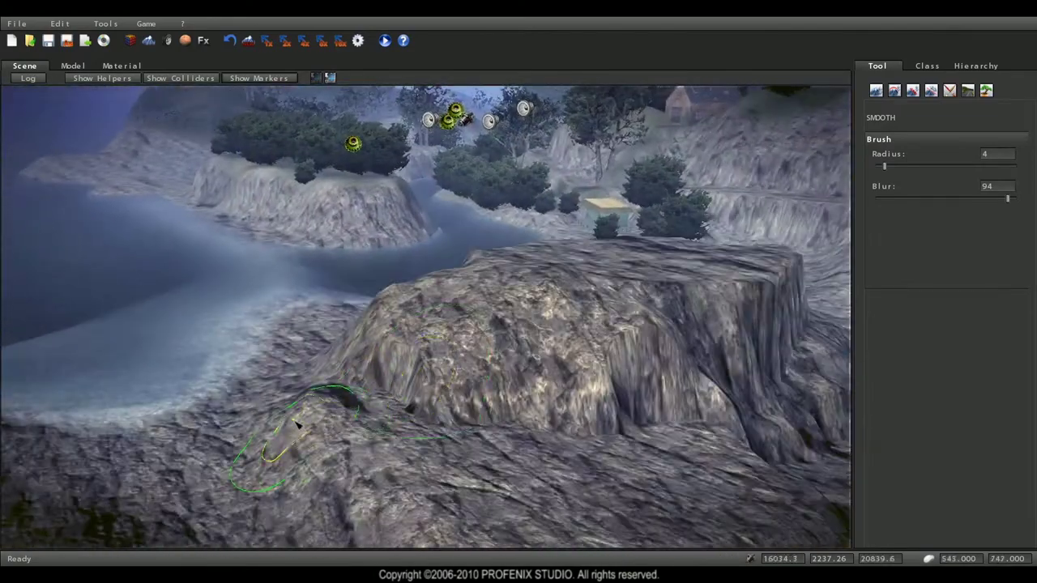
right_drag(297, 424, 425, 417)
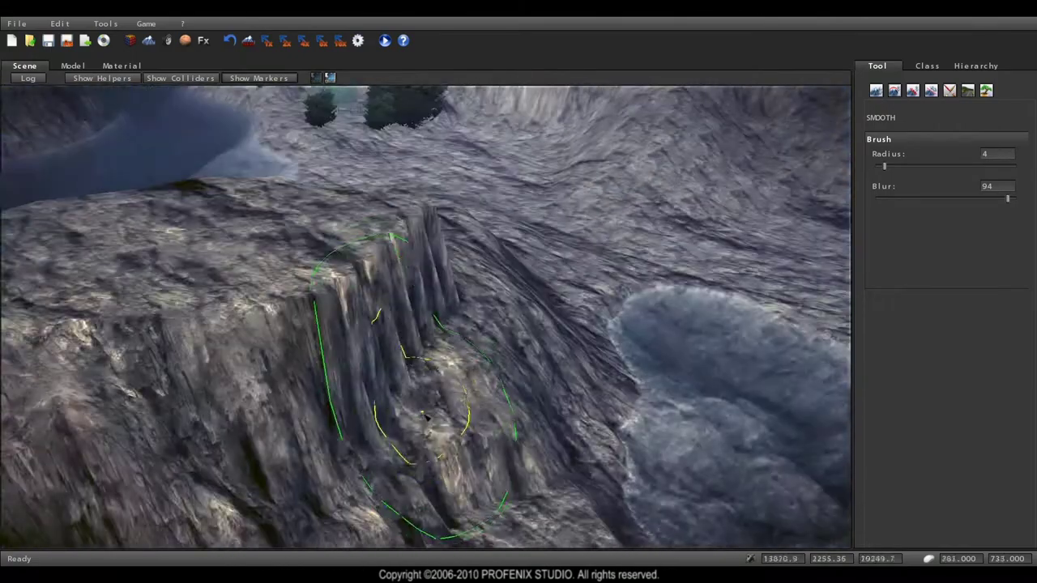
drag(425, 340, 438, 322)
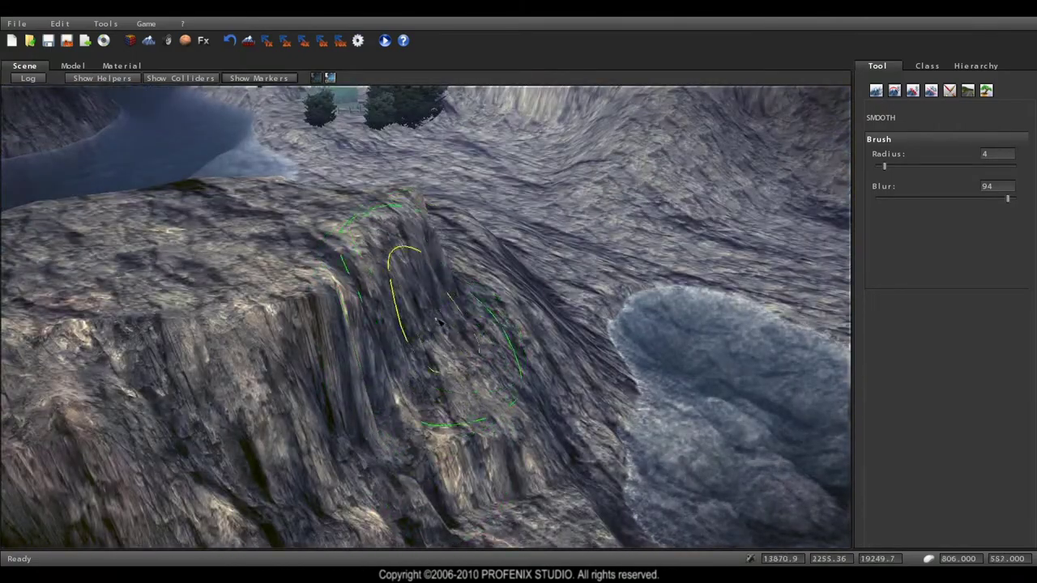
right_drag(374, 377, 453, 380)
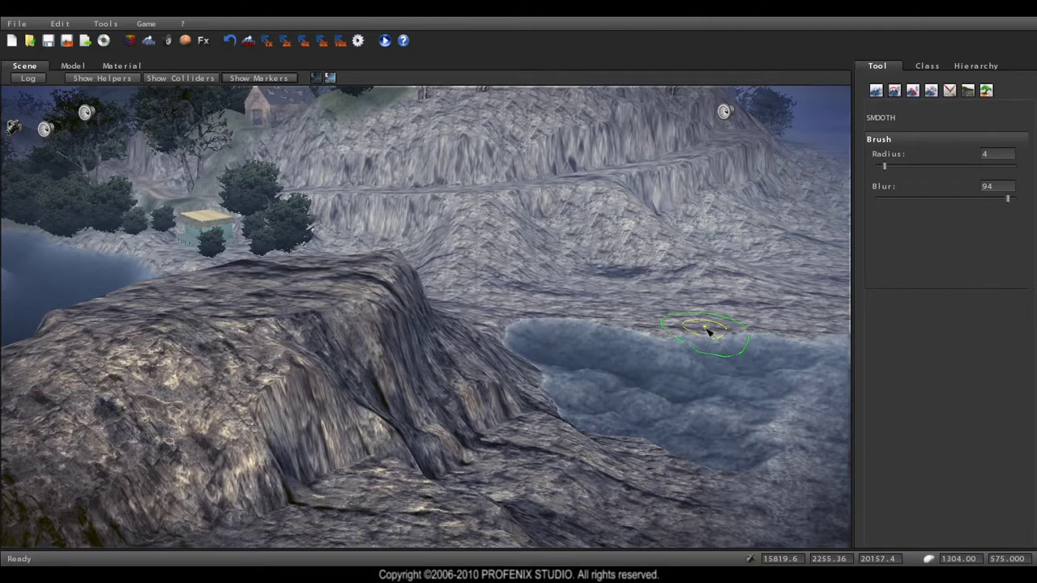
right_drag(708, 330, 785, 230)
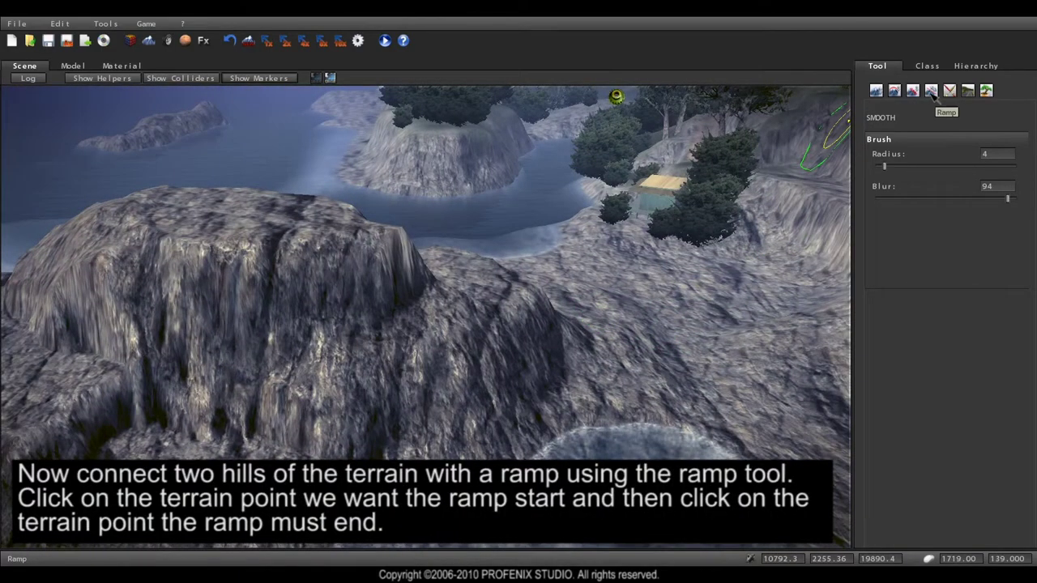
Cut a sloping ramp with the Ramp brush from one hill to the neighbouring hill
click(931, 91)
right_drag(463, 398, 466, 402)
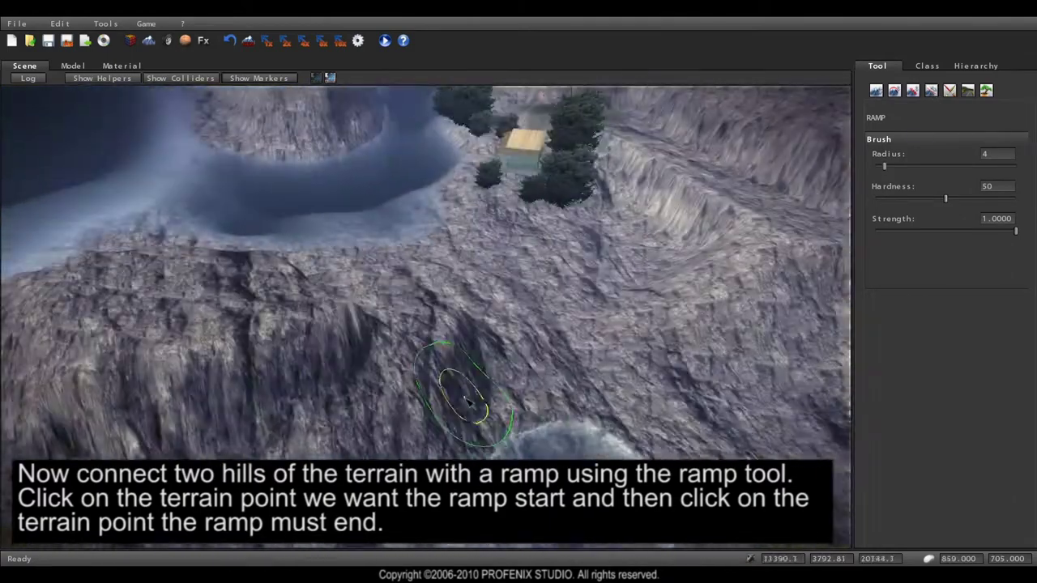
mouse_move(324, 306)
right_down()
mouse_move(463, 303)
mouse_move(668, 259)
right_up()
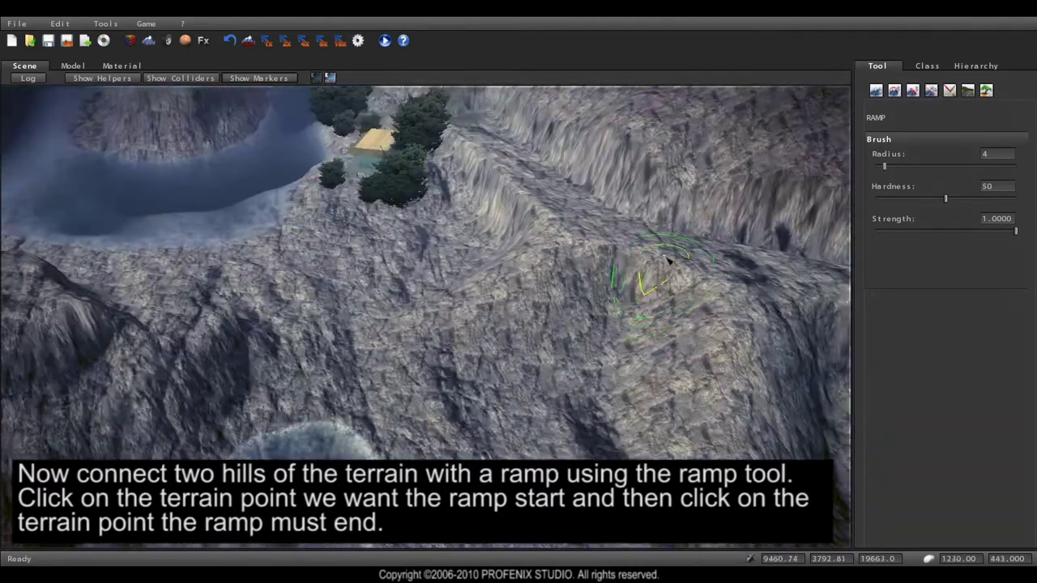
right_drag(437, 340, 455, 342)
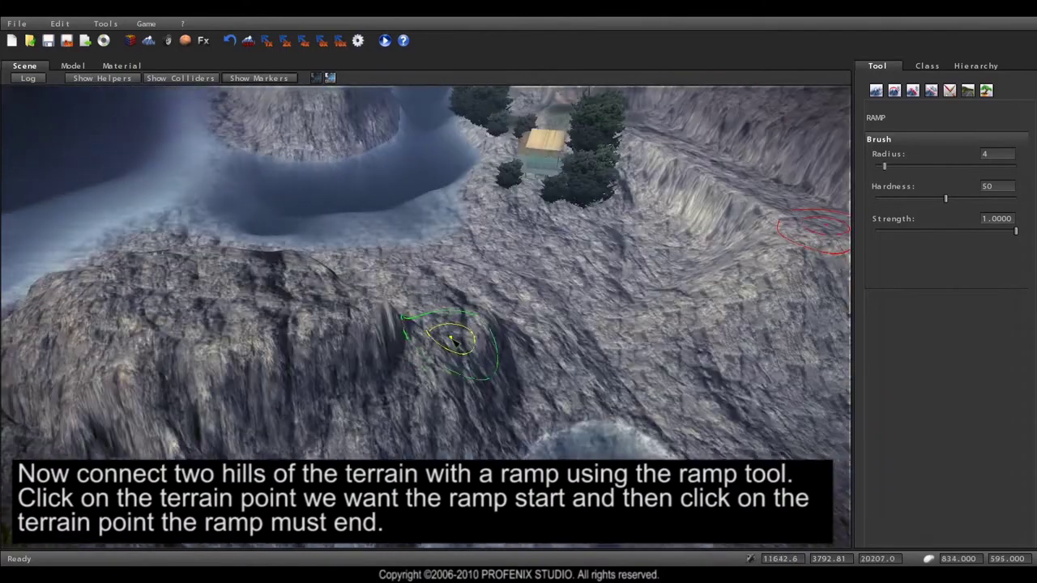
right_drag(367, 330, 350, 328)
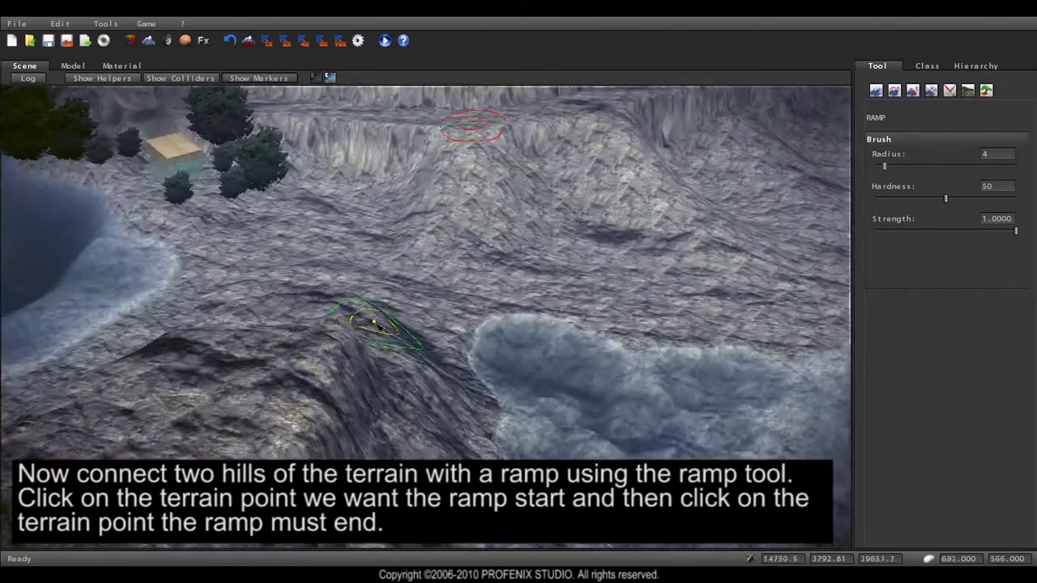
click(296, 346)
mouse_move(297, 345)
right_down()
mouse_move(422, 347)
mouse_move(353, 328)
mouse_move(351, 337)
mouse_move(378, 343)
mouse_move(470, 301)
mouse_move(498, 324)
mouse_move(500, 315)
right_up()
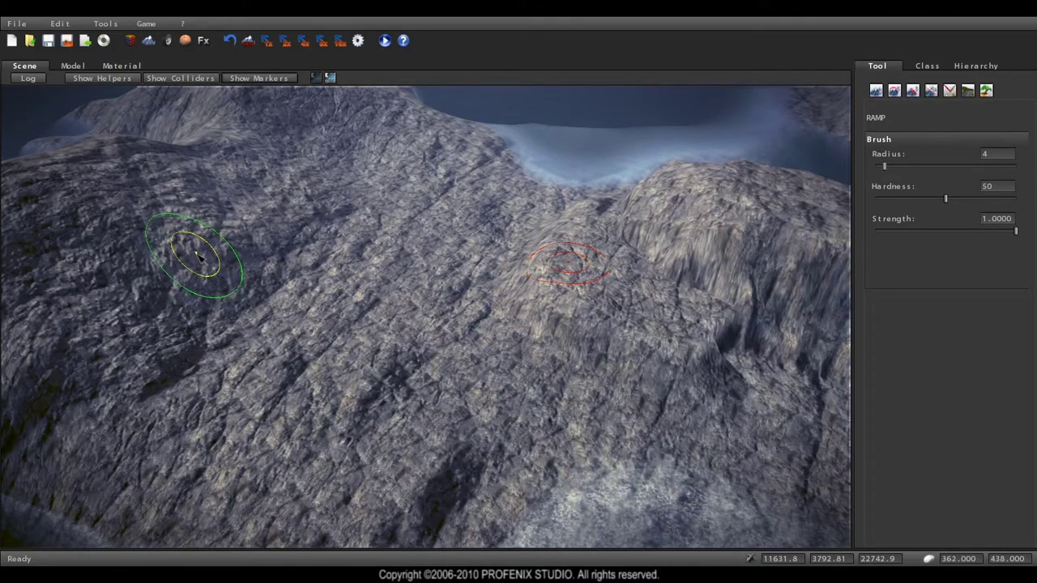
click(207, 265)
mouse_move(404, 412)
right_down()
mouse_move(347, 405)
mouse_move(791, 306)
right_up()
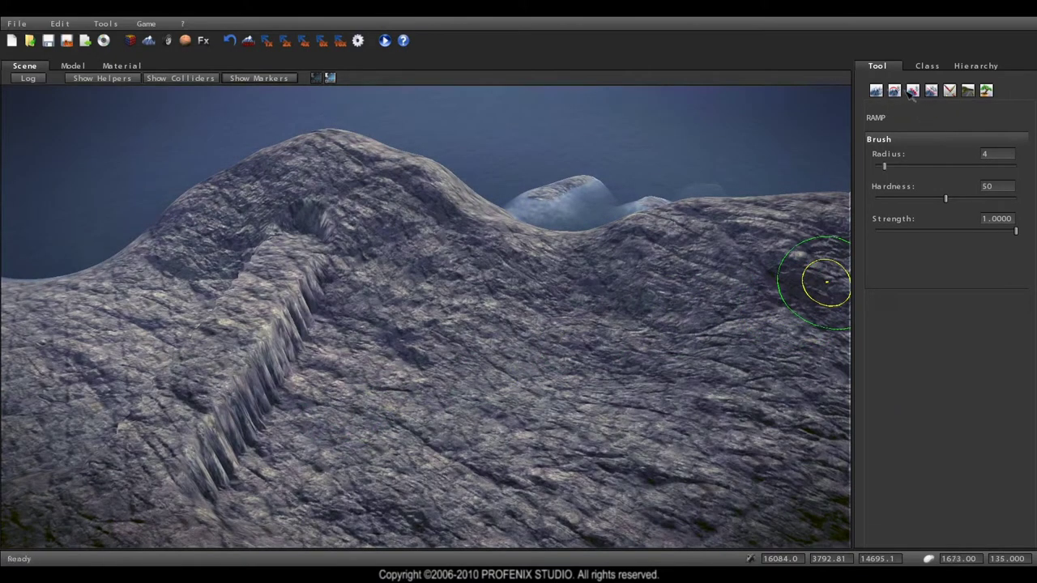
Raise flat stepped plateaus along the left ridge with the Step brush
click(913, 90)
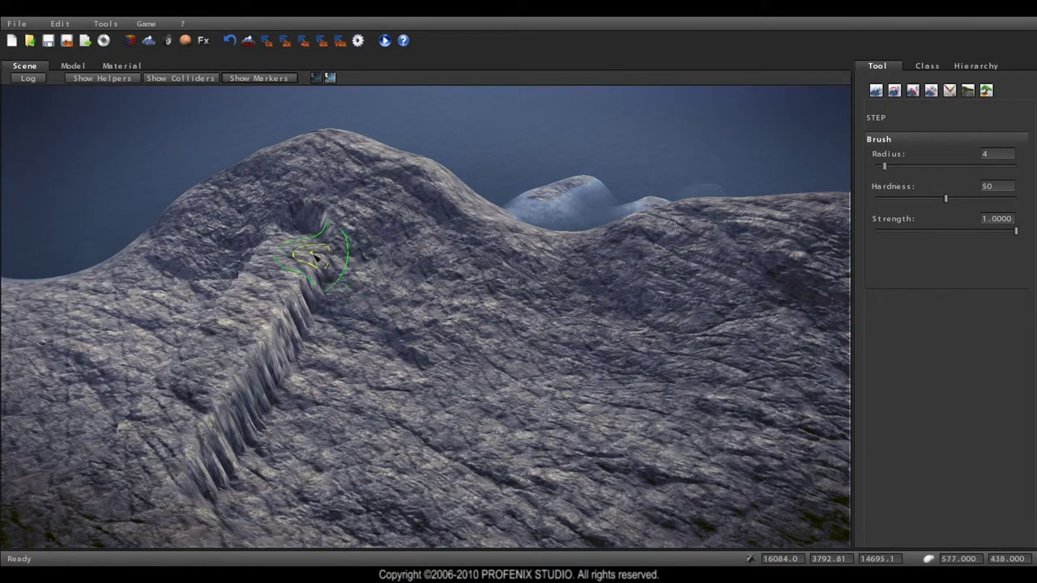
mouse_move(314, 257)
mouse_down()
mouse_move(381, 276)
mouse_move(381, 258)
mouse_up()
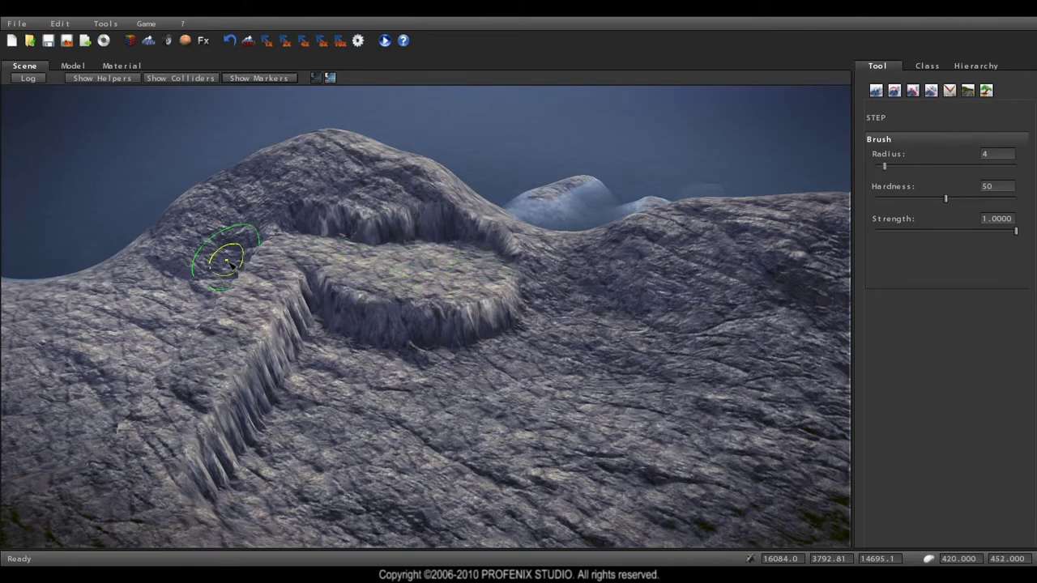
mouse_move(265, 258)
mouse_down()
mouse_move(209, 245)
mouse_move(342, 285)
mouse_up()
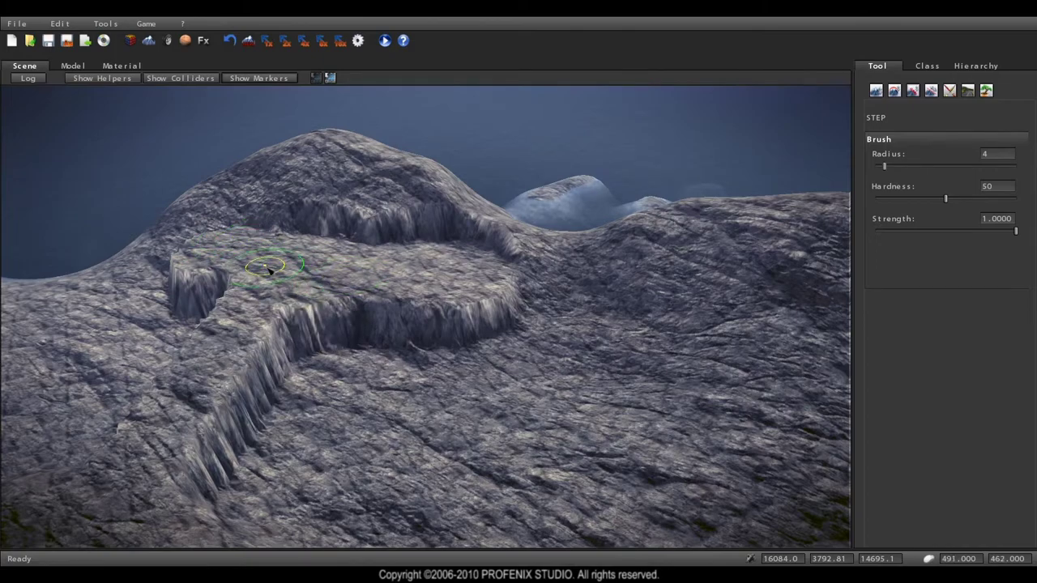
mouse_move(231, 224)
middle_down()
mouse_move(232, 283)
mouse_move(278, 283)
mouse_move(284, 273)
mouse_move(273, 273)
mouse_move(302, 336)
mouse_move(324, 347)
mouse_move(284, 337)
middle_up()
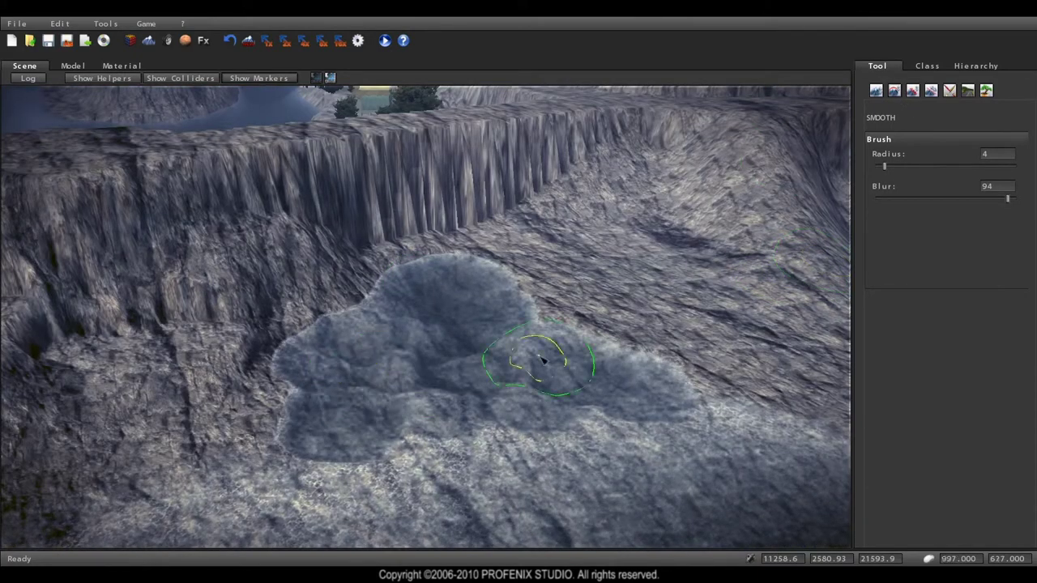
Smooth the water basin's lower, upper and side edges with the Smooth brush (blur 94)
click(886, 93)
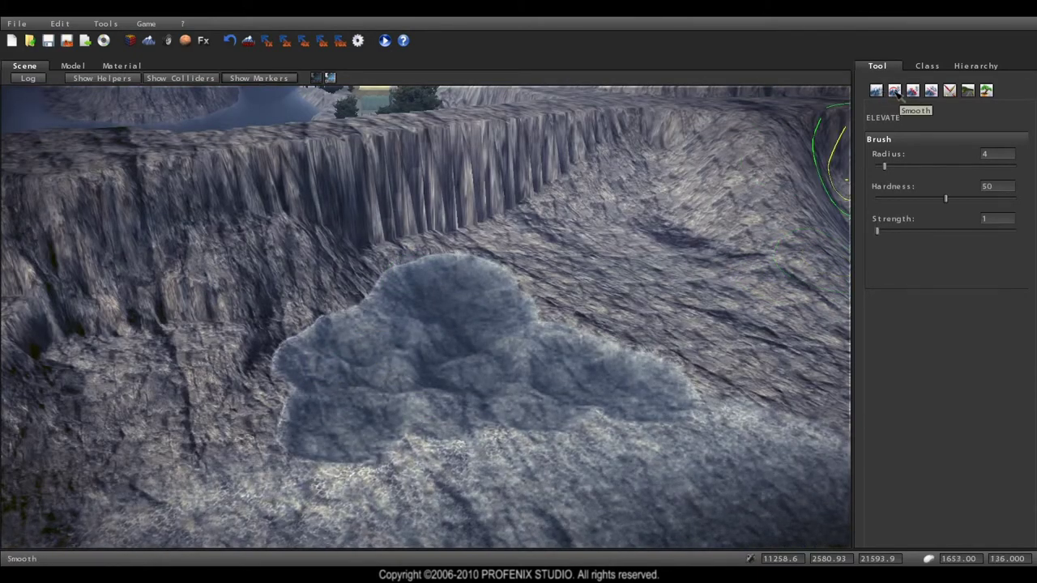
click(894, 91)
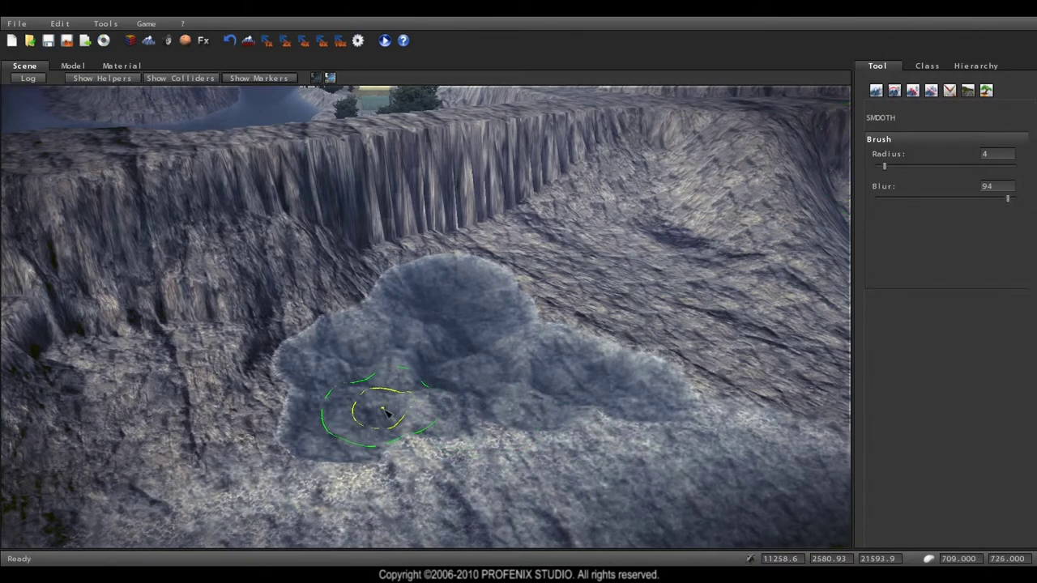
mouse_move(386, 414)
mouse_down()
mouse_move(344, 431)
mouse_move(447, 432)
mouse_up()
mouse_move(646, 454)
mouse_down()
mouse_move(622, 352)
mouse_move(586, 309)
mouse_up()
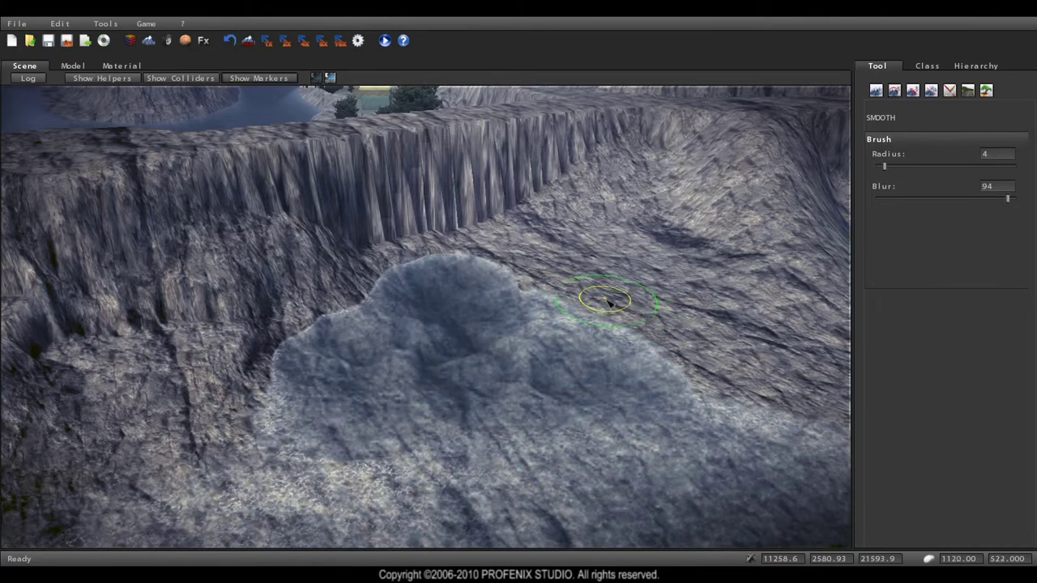
mouse_move(610, 303)
mouse_down()
mouse_move(540, 290)
mouse_move(567, 275)
mouse_move(568, 325)
mouse_up()
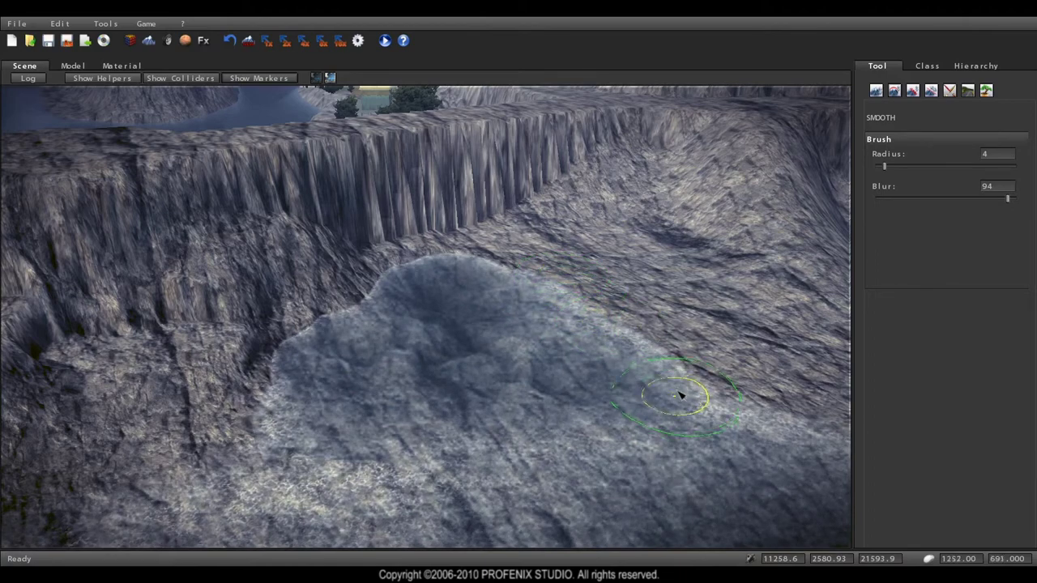
right_drag(634, 325, 556, 343)
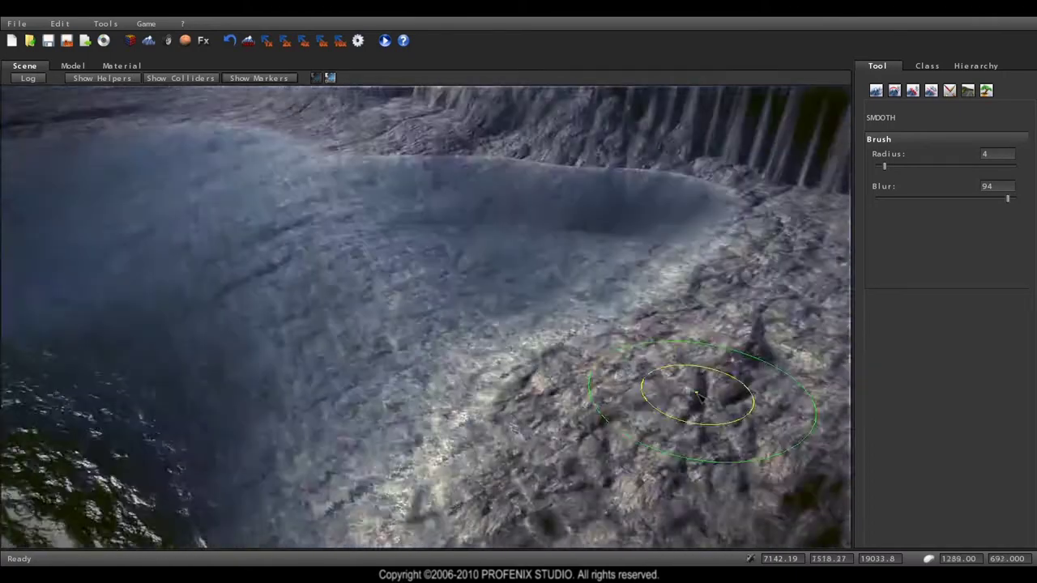
right_drag(664, 366, 361, 111)
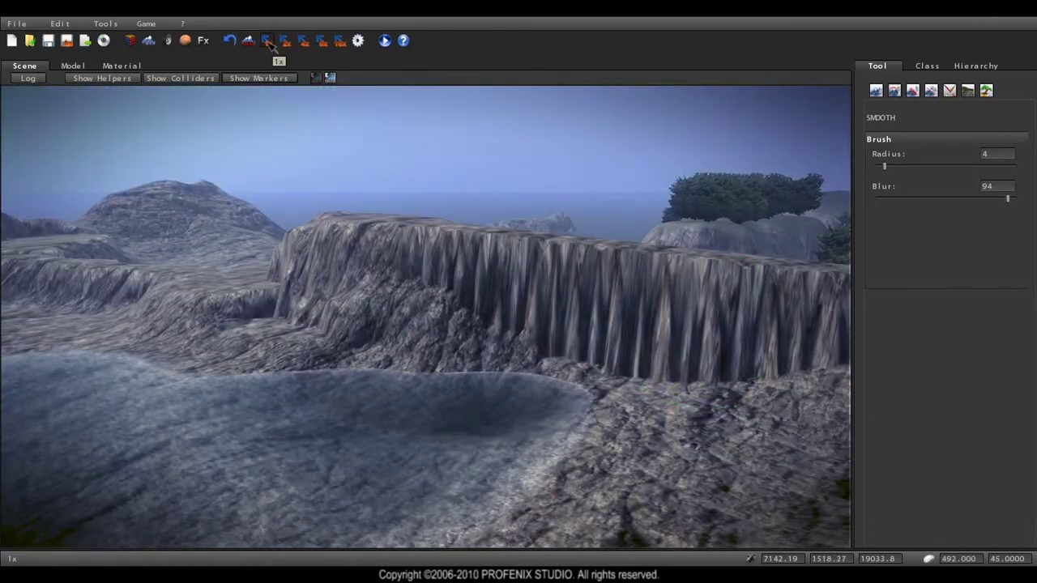
Look down at the water basin and zoom in and out along the long cliff wall
right_drag(371, 421, 426, 150)
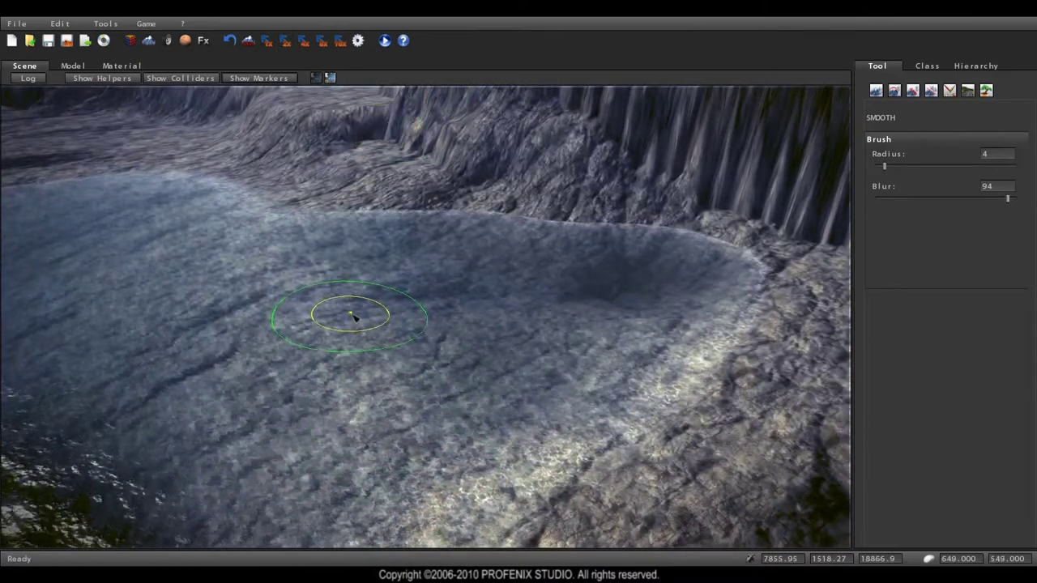
scroll(355, 310, up, 2)
scroll(352, 317, up, 2)
scroll(370, 357, up, 2)
scroll(370, 349, up, 3)
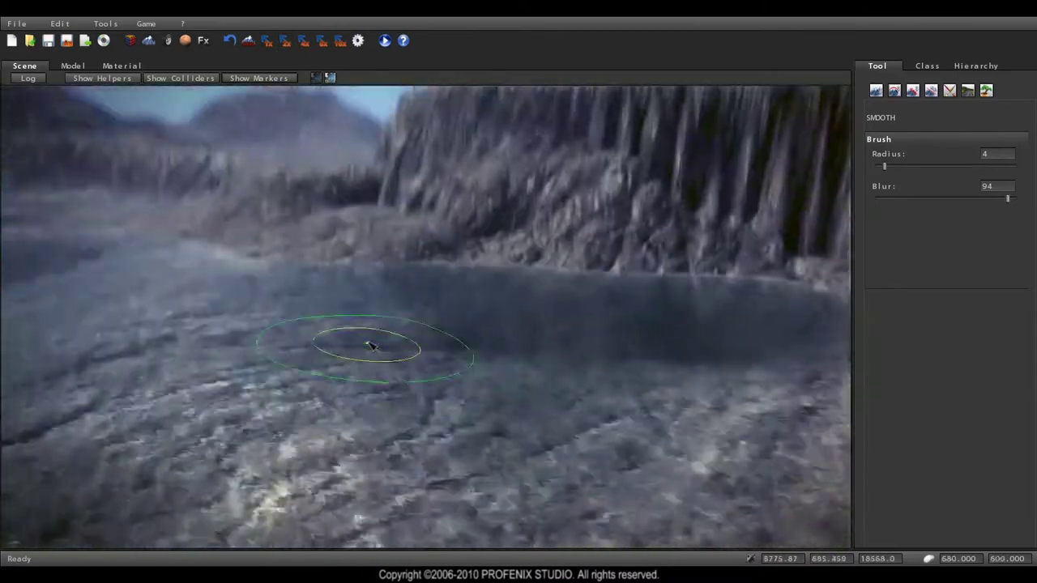
scroll(365, 346, up, 2)
scroll(363, 347, up, 3)
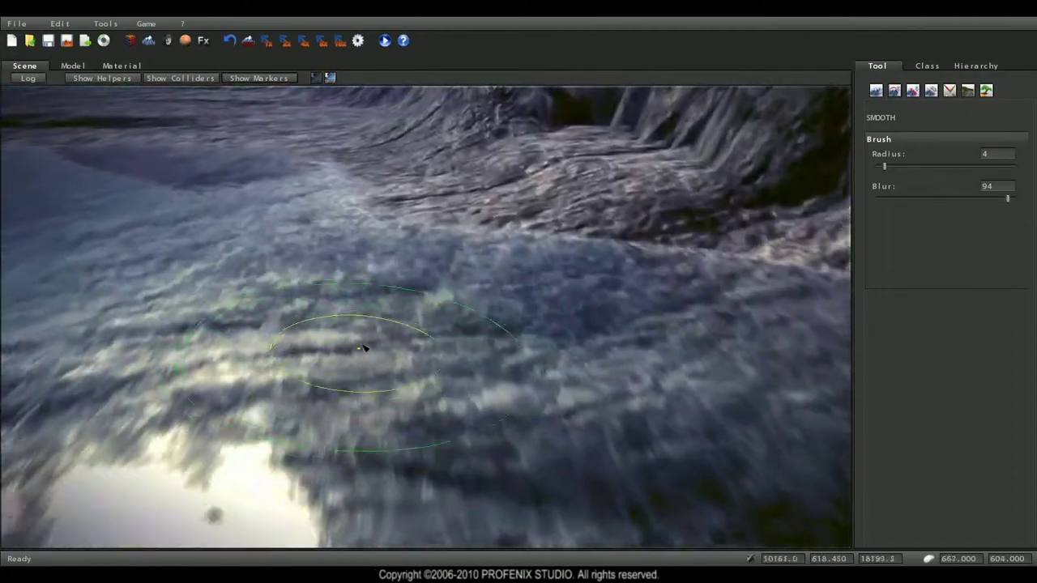
scroll(364, 348, up, 2)
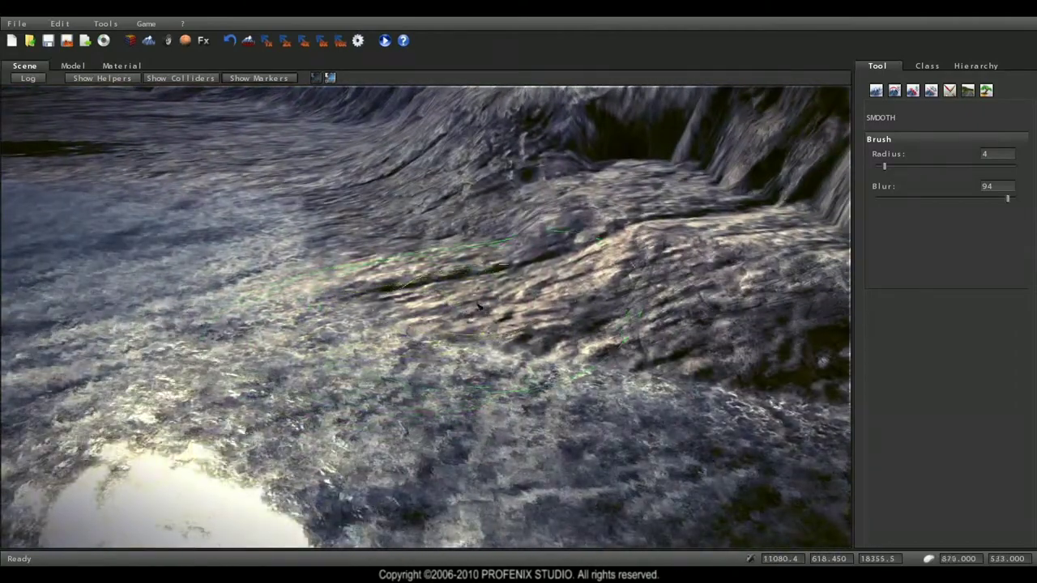
scroll(381, 325, down, 3)
scroll(405, 341, down, 3)
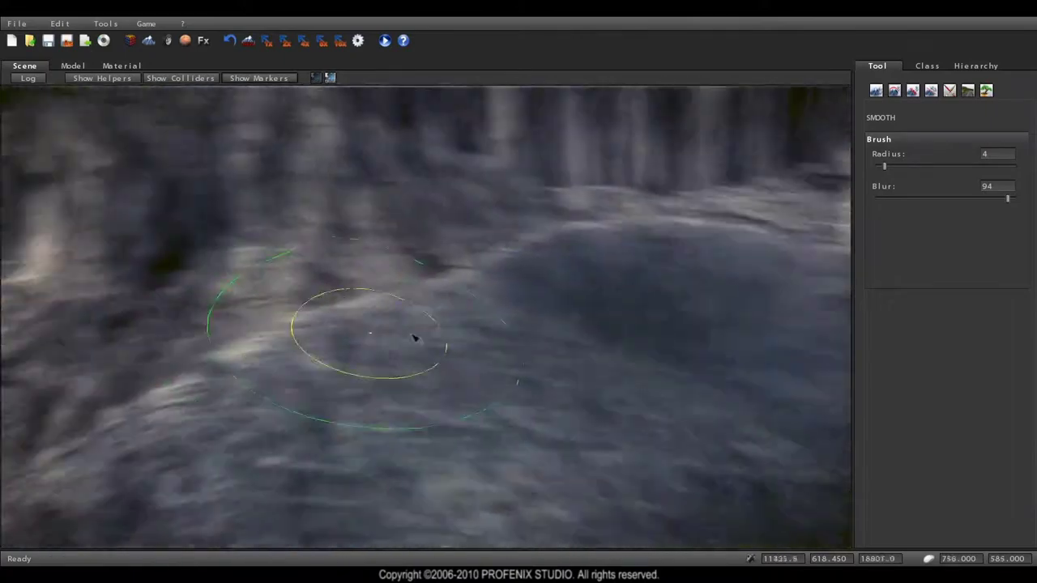
scroll(426, 339, down, 3)
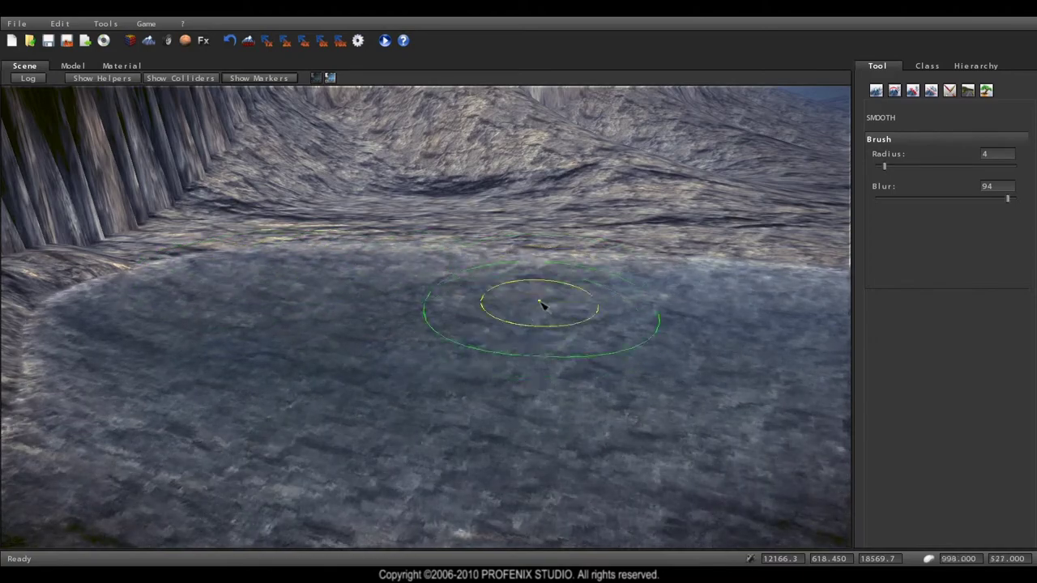
scroll(518, 329, up, 3)
scroll(514, 329, up, 2)
scroll(513, 329, up, 2)
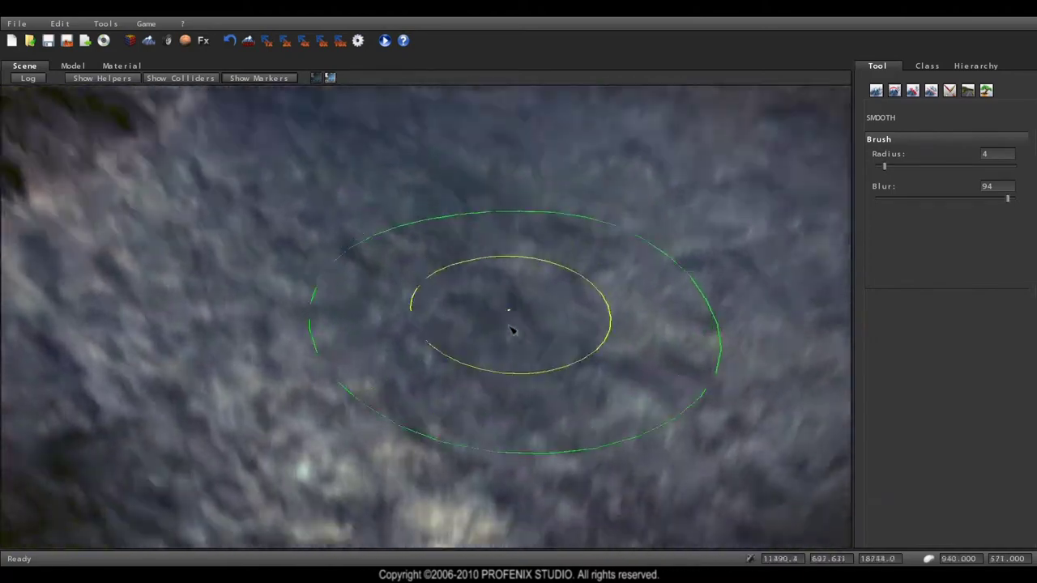
scroll(512, 329, down, 3)
scroll(513, 329, down, 2)
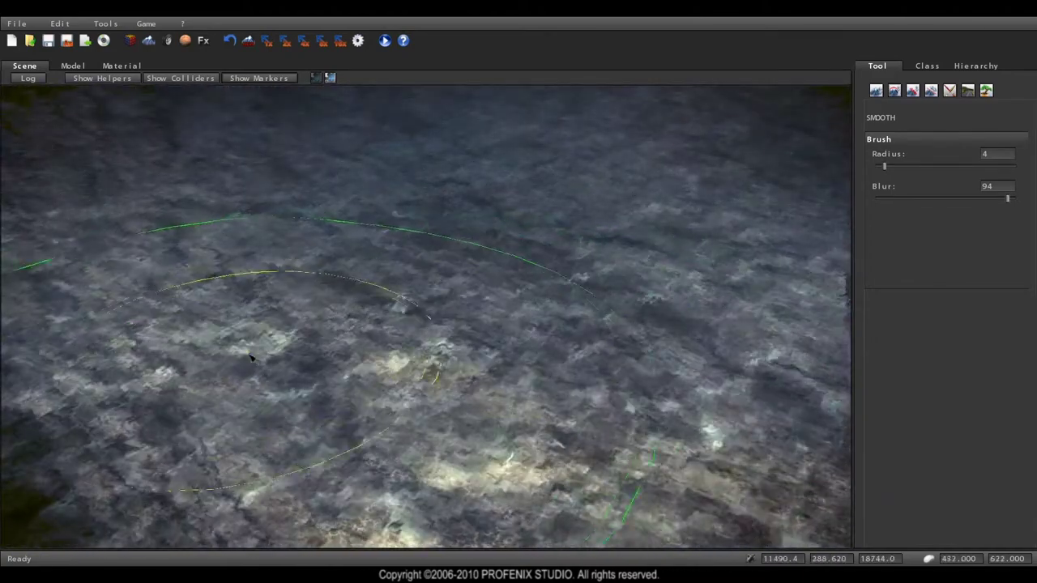
scroll(309, 329, down, 3)
scroll(311, 330, down, 3)
scroll(301, 333, down, 3)
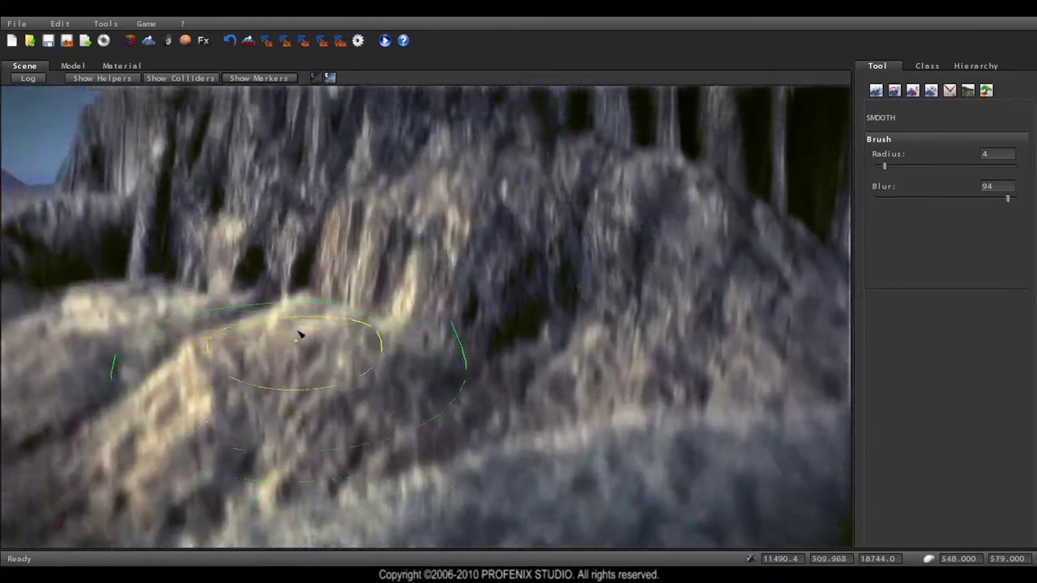
scroll(293, 339, down, 3)
scroll(309, 403, down, 2)
scroll(307, 403, down, 2)
scroll(316, 408, down, 3)
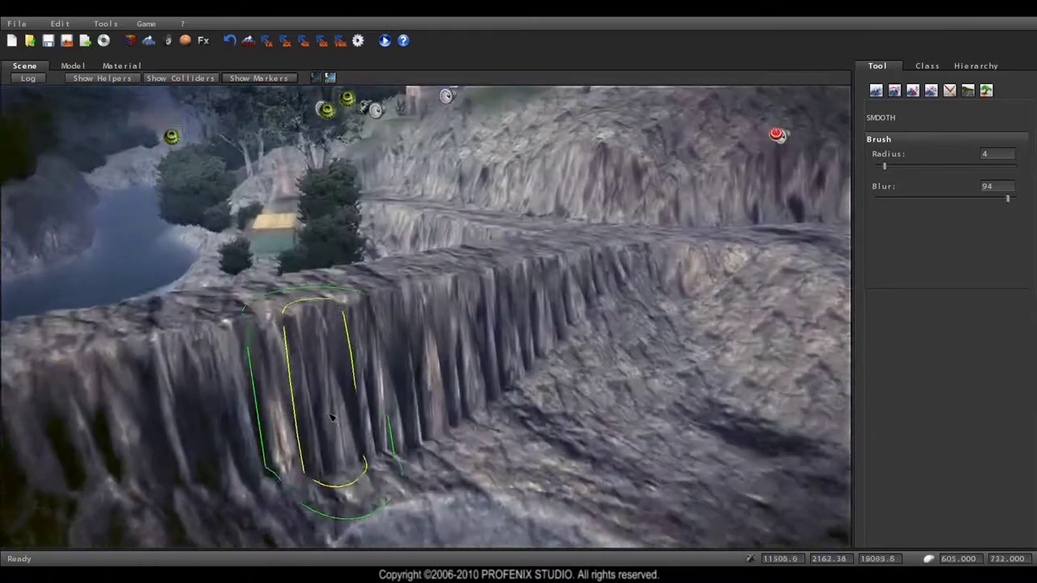
scroll(324, 412, down, 2)
scroll(331, 415, down, 2)
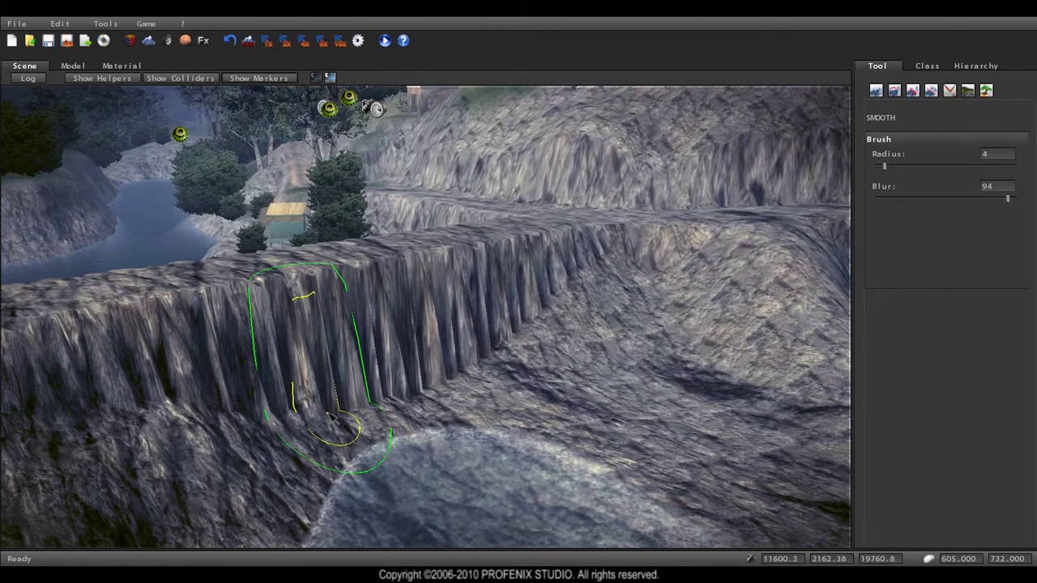
scroll(636, 370, down, 3)
scroll(621, 373, down, 2)
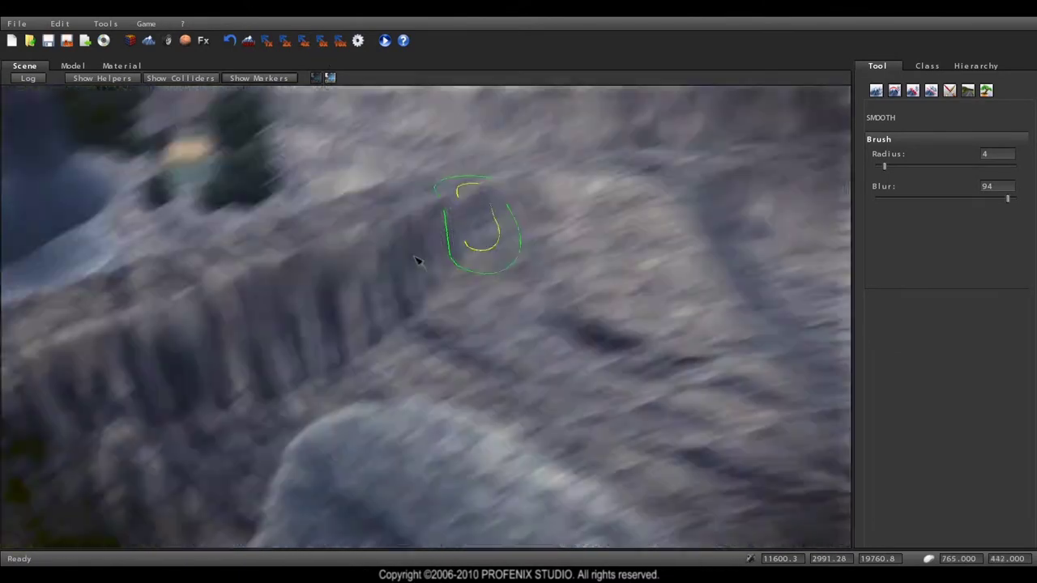
scroll(419, 259, down, 3)
scroll(403, 273, down, 3)
scroll(404, 273, down, 3)
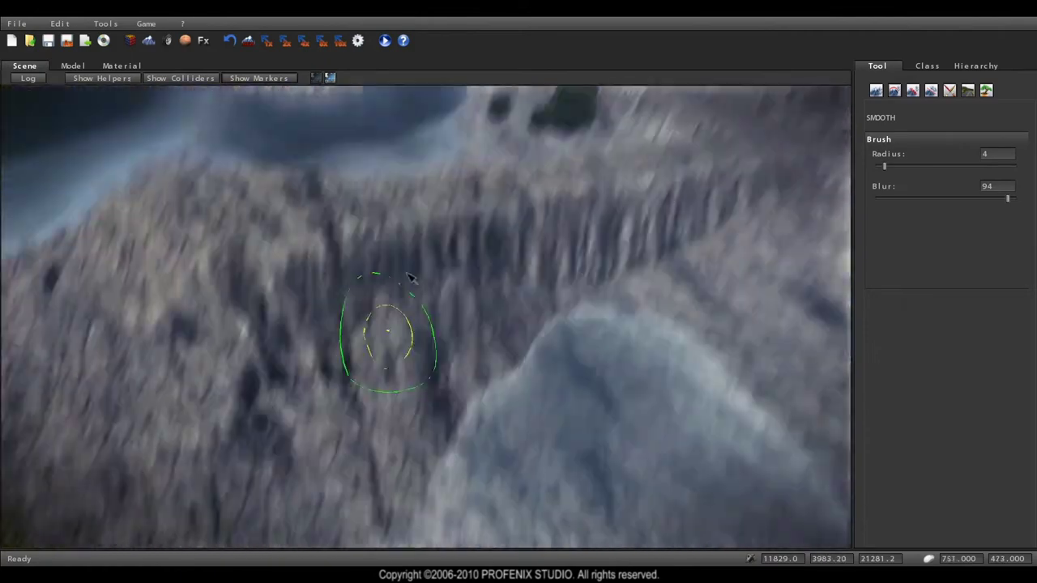
scroll(389, 335, down, 2)
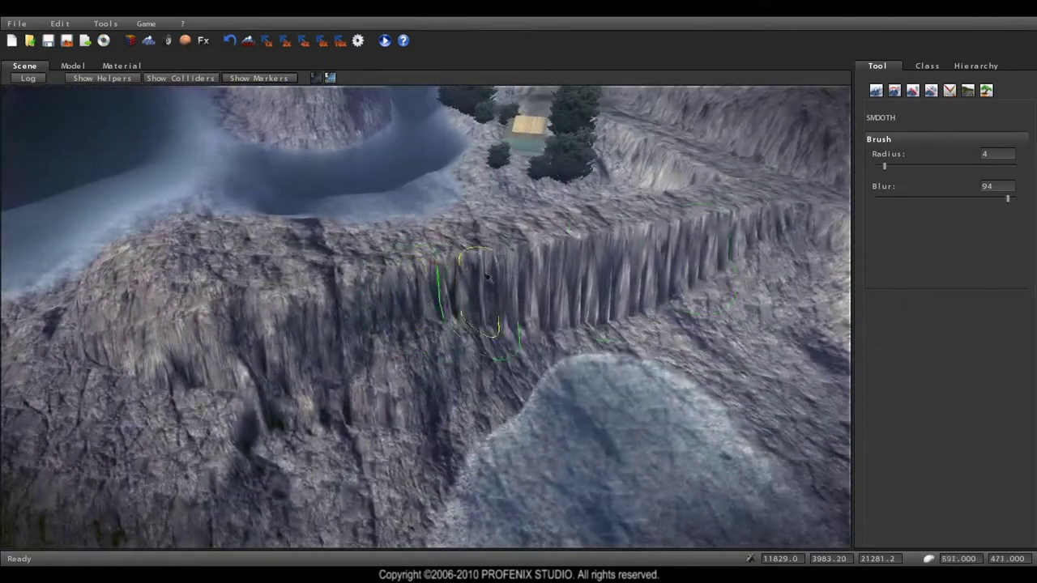
Switch to the Paint tool on dirt layer 1 and paint brown dirt down the slope below the cliff
click(950, 92)
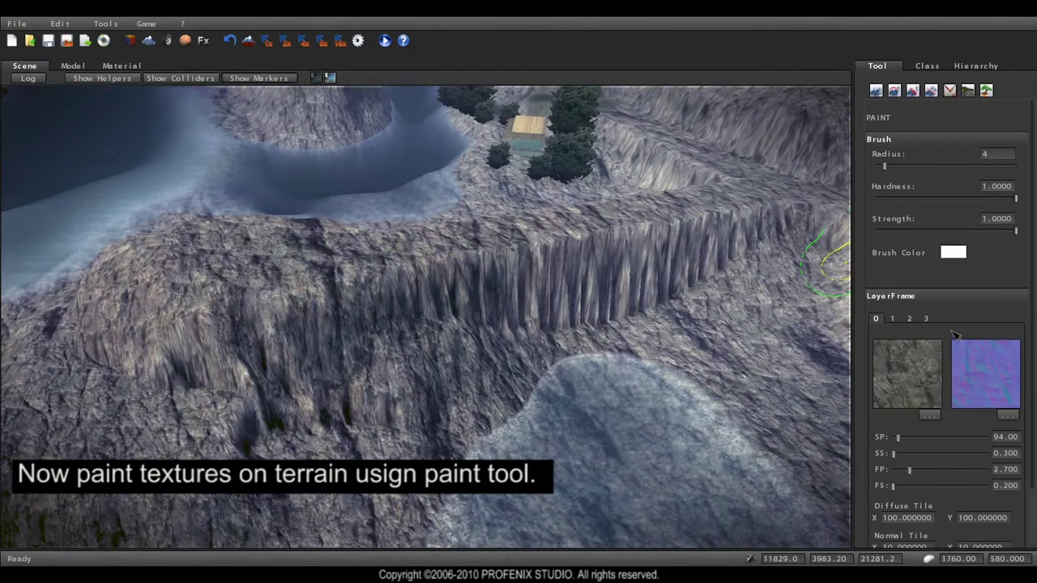
click(893, 319)
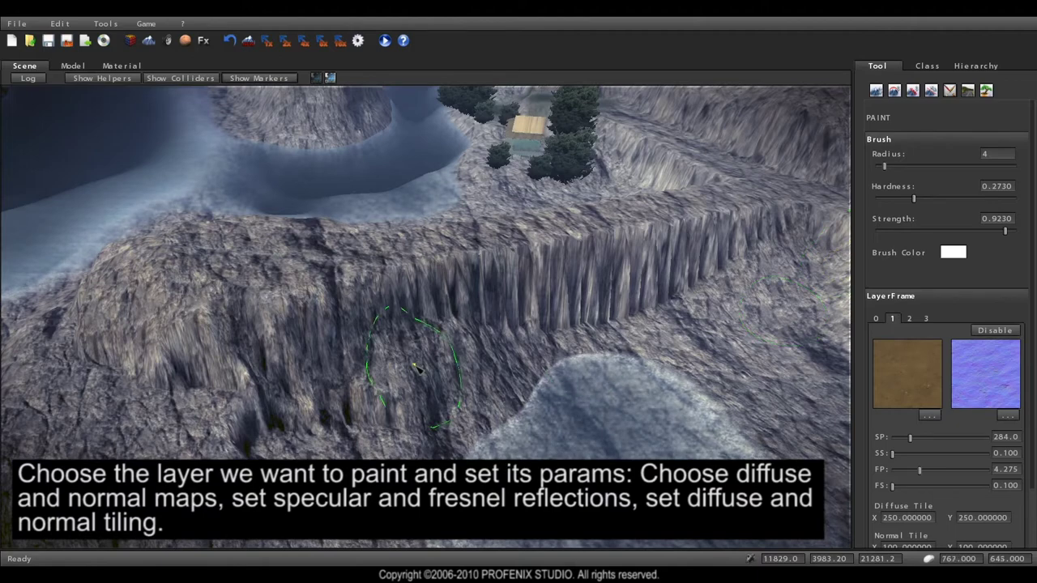
right_drag(416, 369, 415, 383)
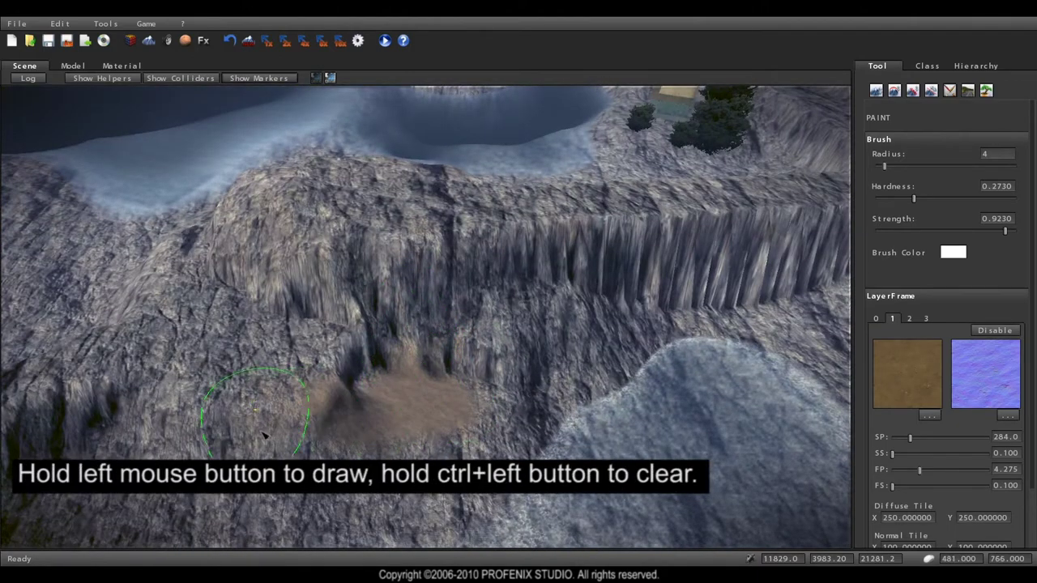
drag(264, 435, 285, 389)
mouse_move(455, 433)
right_down()
mouse_move(428, 410)
mouse_move(300, 365)
right_up()
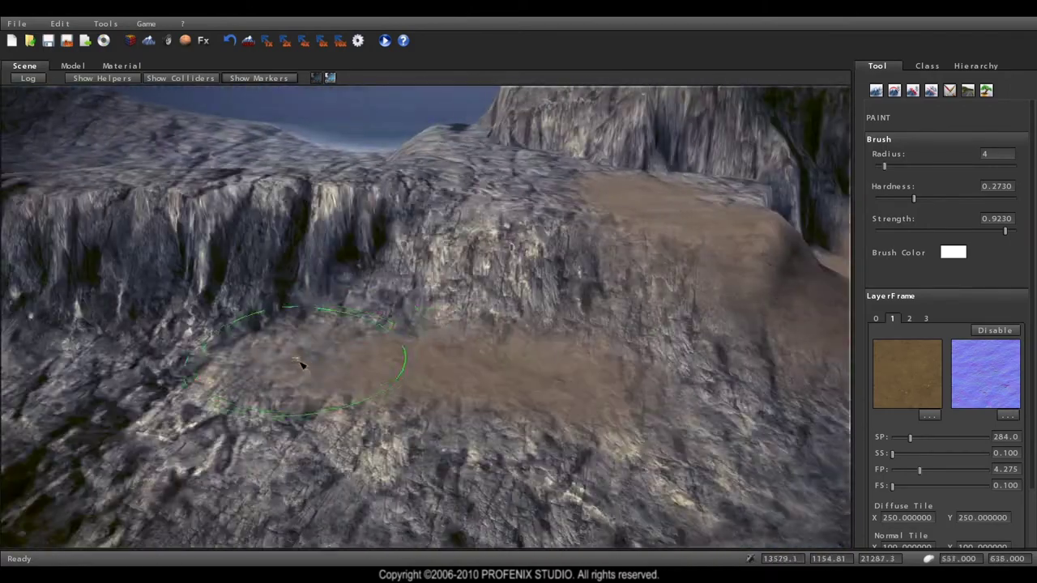
drag(300, 365, 377, 486)
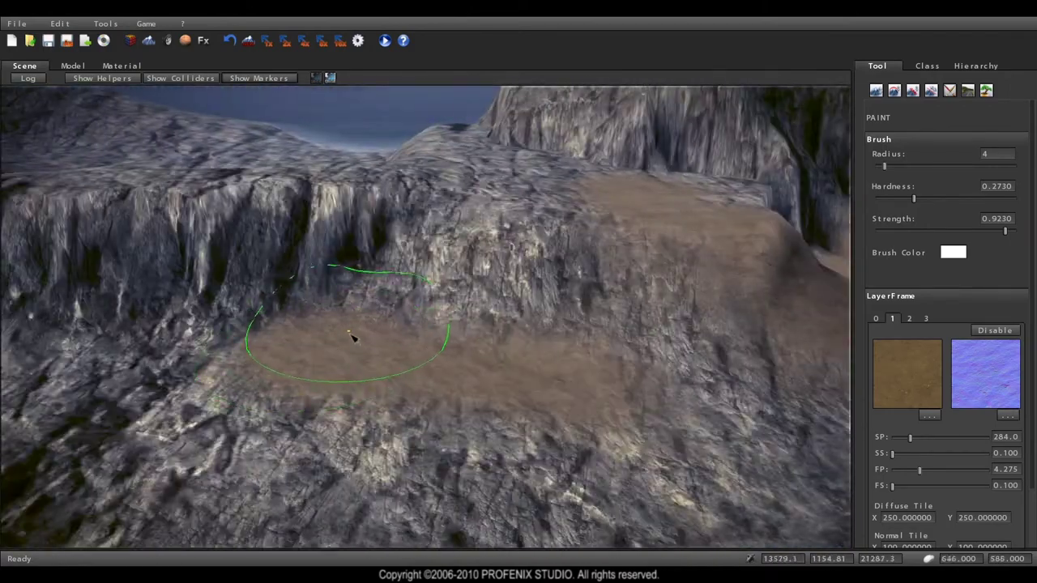
right_drag(378, 486, 397, 442)
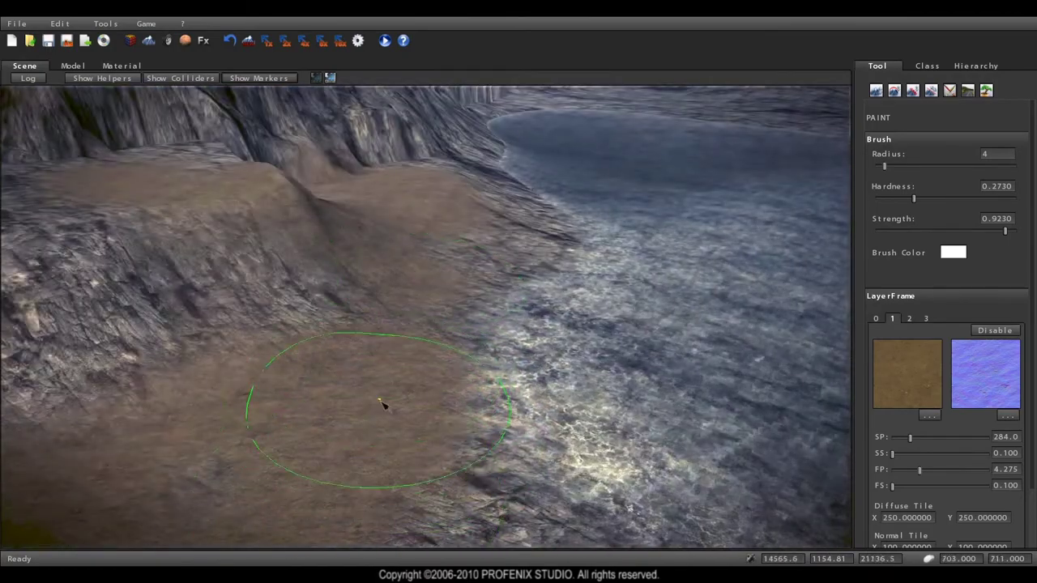
Paint dirt across the rocky slope, a path over the upper ridge, and the plateau's right end
mouse_move(384, 389)
right_down()
mouse_move(359, 439)
mouse_move(356, 415)
mouse_move(286, 395)
right_up()
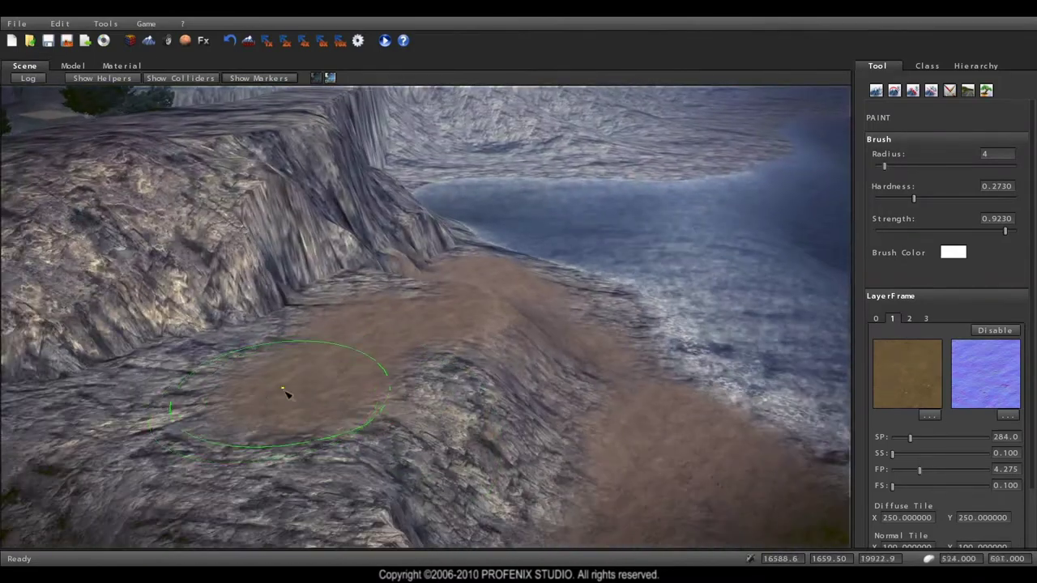
right_drag(348, 316, 300, 366)
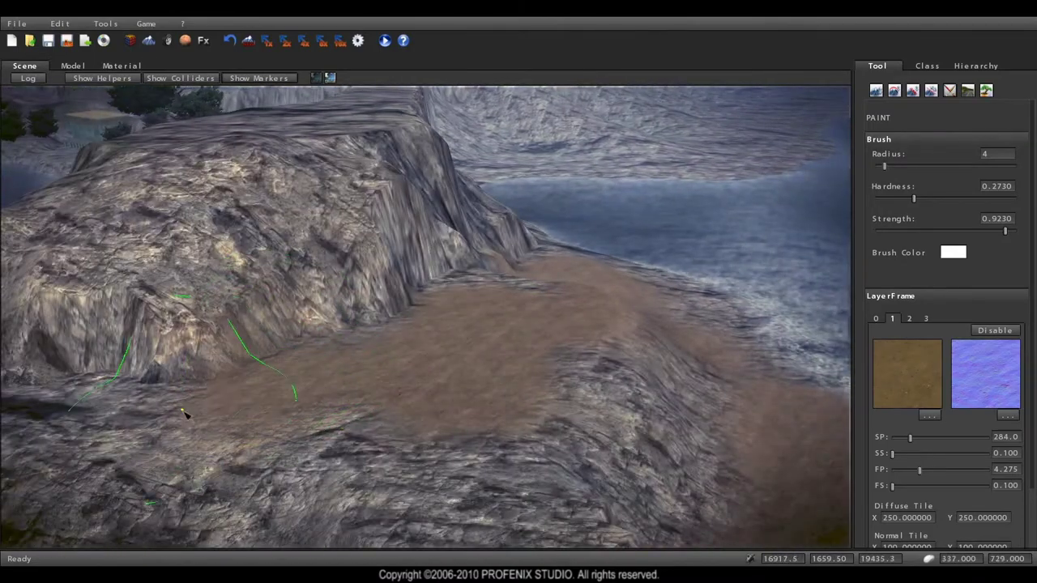
mouse_move(440, 451)
right_down()
mouse_move(432, 441)
mouse_move(456, 424)
right_up()
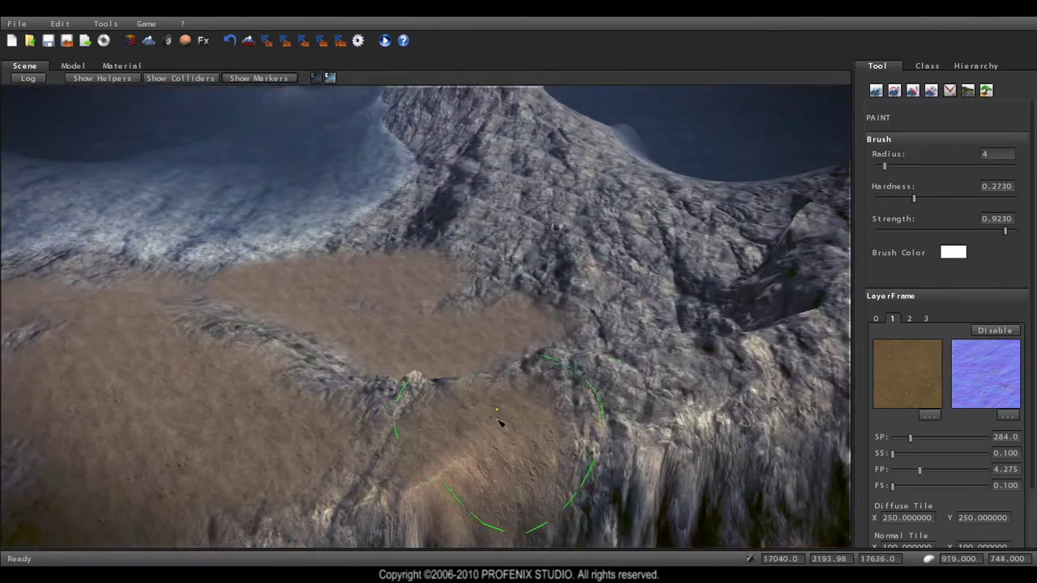
mouse_move(500, 419)
right_down()
mouse_move(512, 420)
mouse_move(525, 324)
right_up()
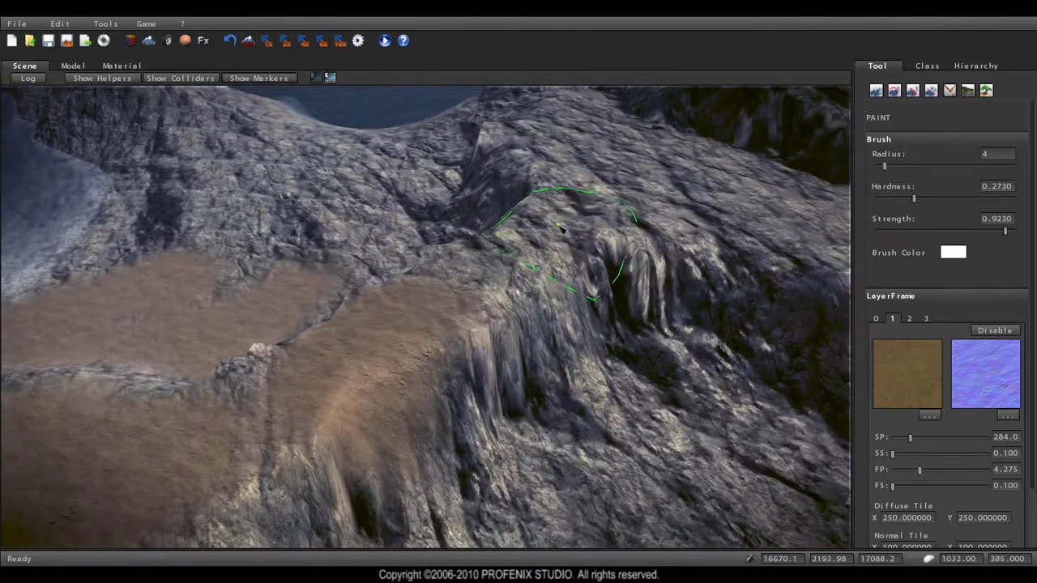
drag(561, 229, 649, 199)
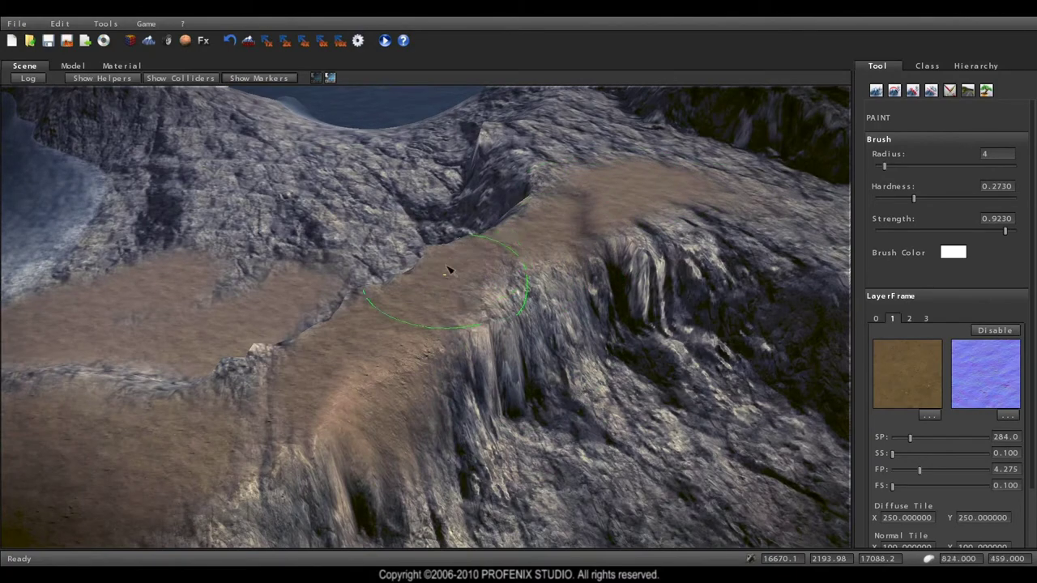
drag(584, 116, 634, 169)
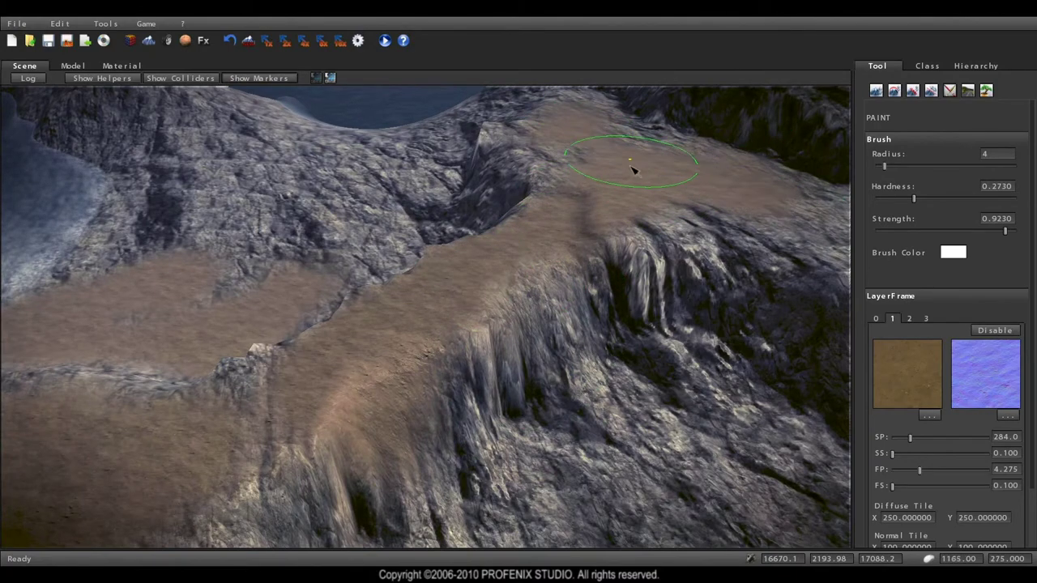
right_drag(616, 184, 593, 249)
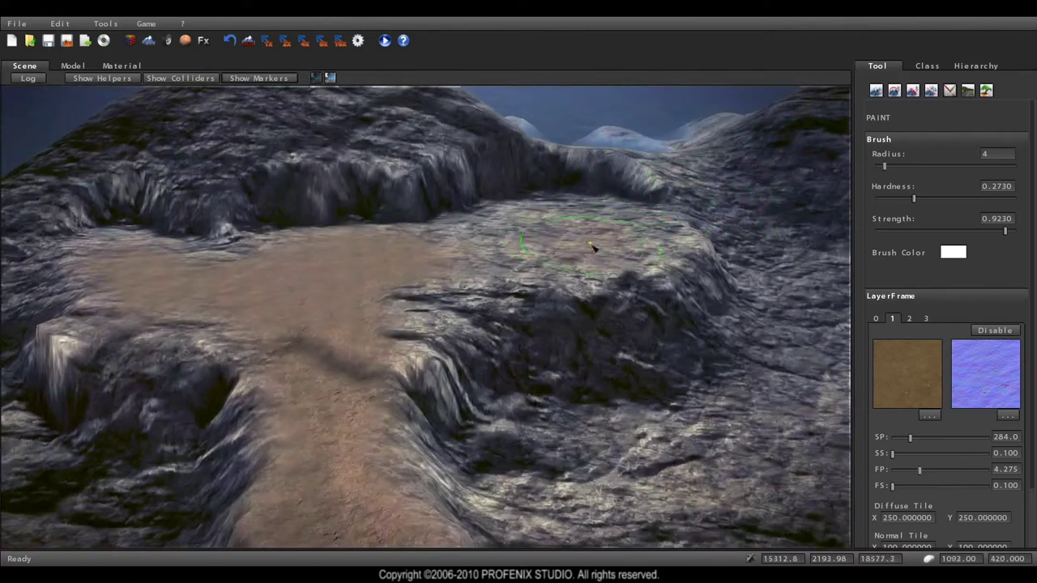
drag(540, 221, 639, 238)
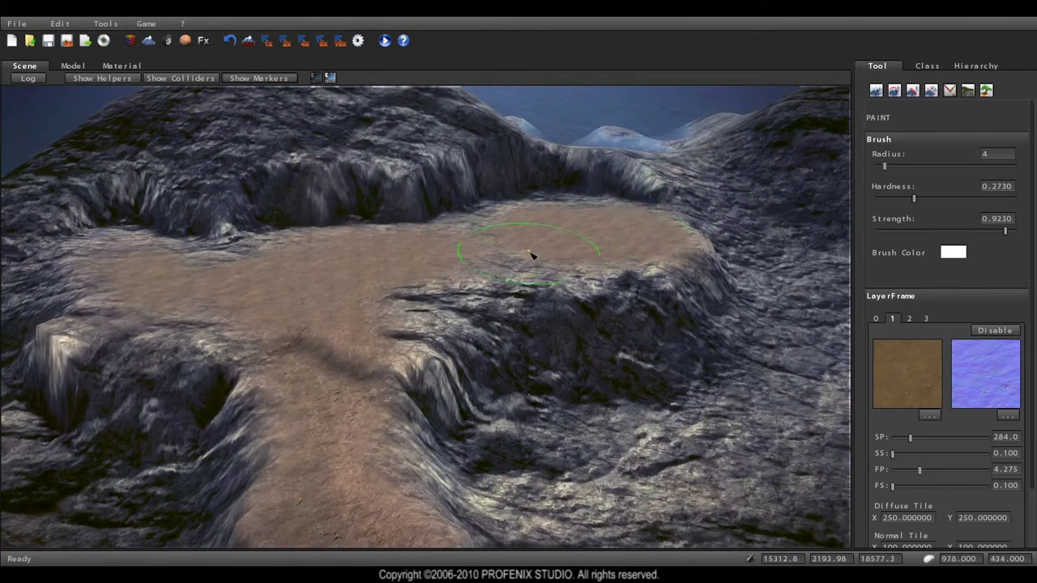
right_drag(391, 303, 338, 283)
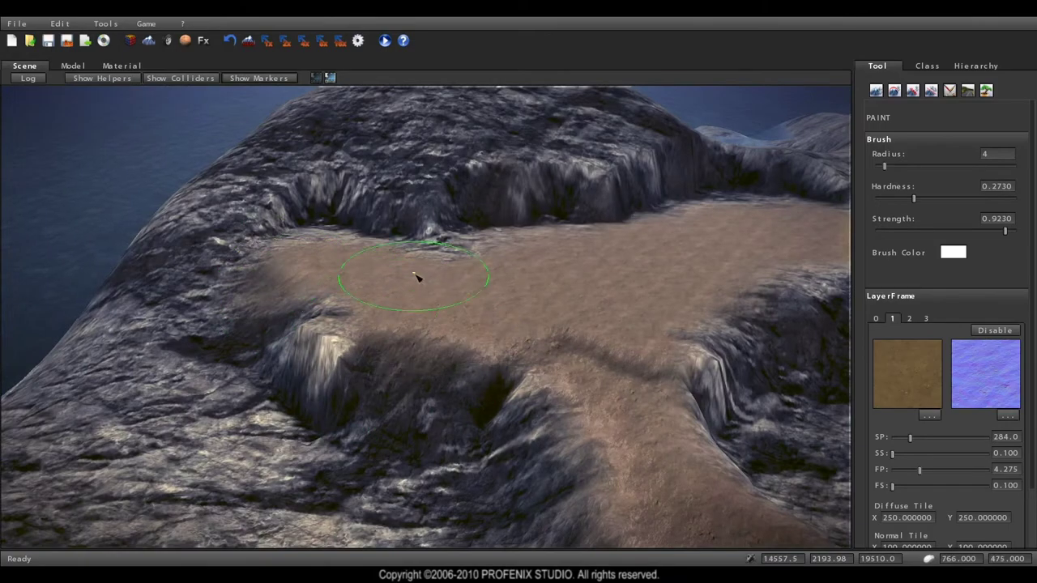
mouse_move(595, 255)
right_down()
mouse_move(645, 262)
mouse_move(462, 350)
mouse_move(492, 354)
mouse_move(475, 404)
right_up()
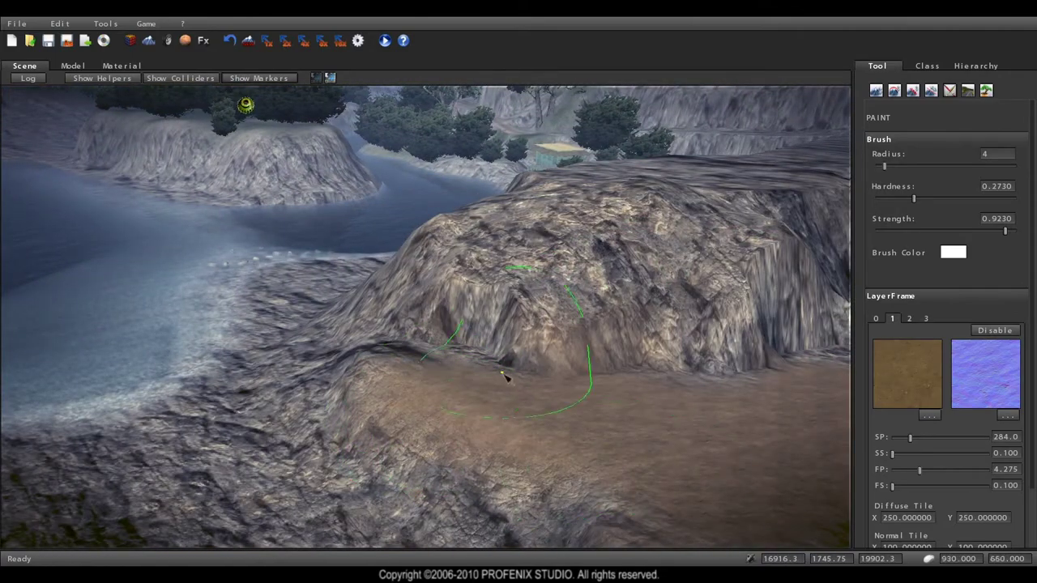
Paint a dirt patch near the ridge, then dirt along the ridge top and the lower-left slope
right_drag(505, 370, 503, 379)
drag(506, 362, 523, 393)
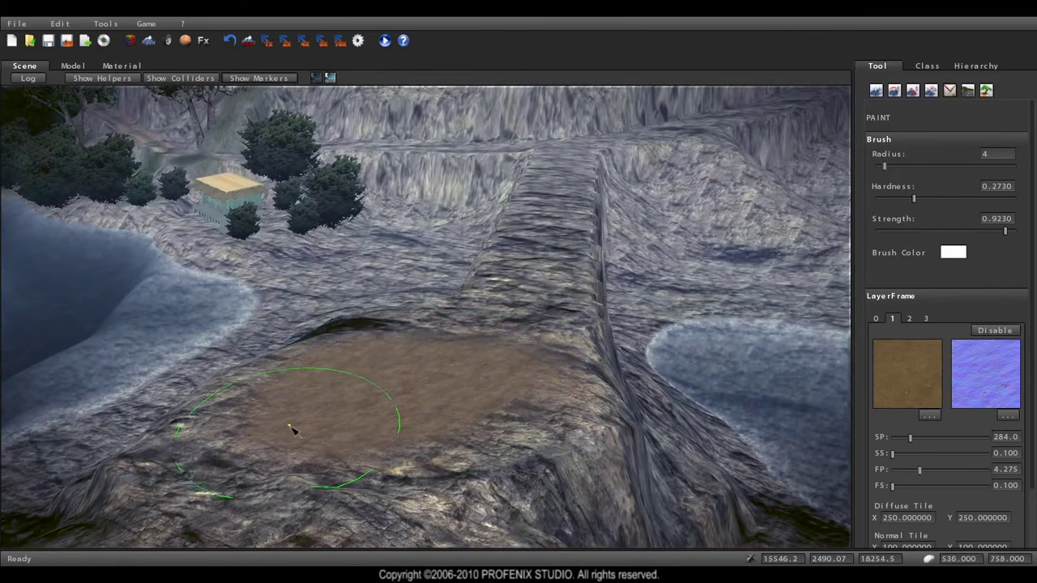
drag(523, 393, 405, 428)
scroll(443, 442, up, 5)
scroll(443, 442, down, 5)
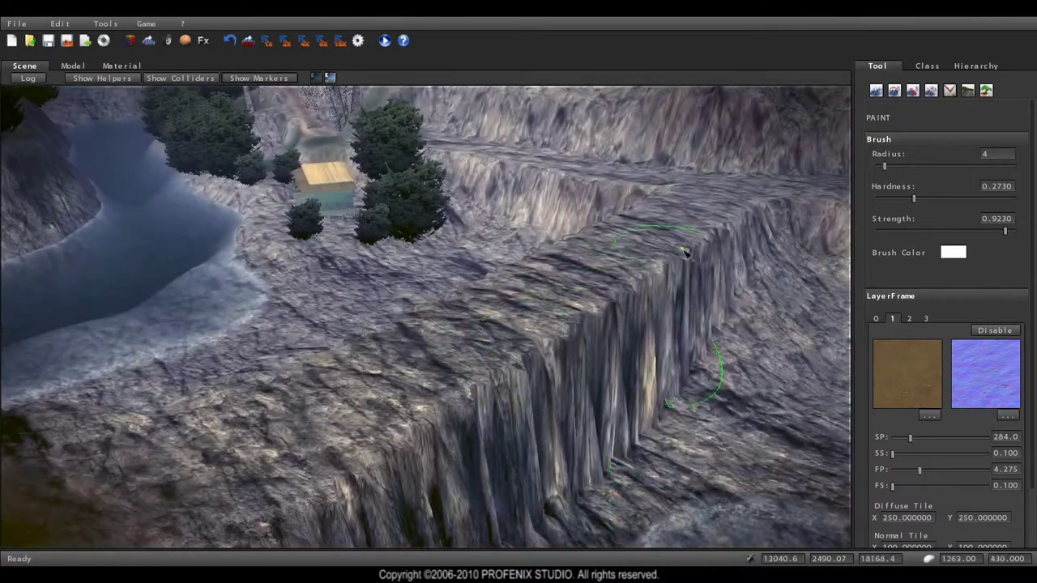
drag(706, 193, 635, 253)
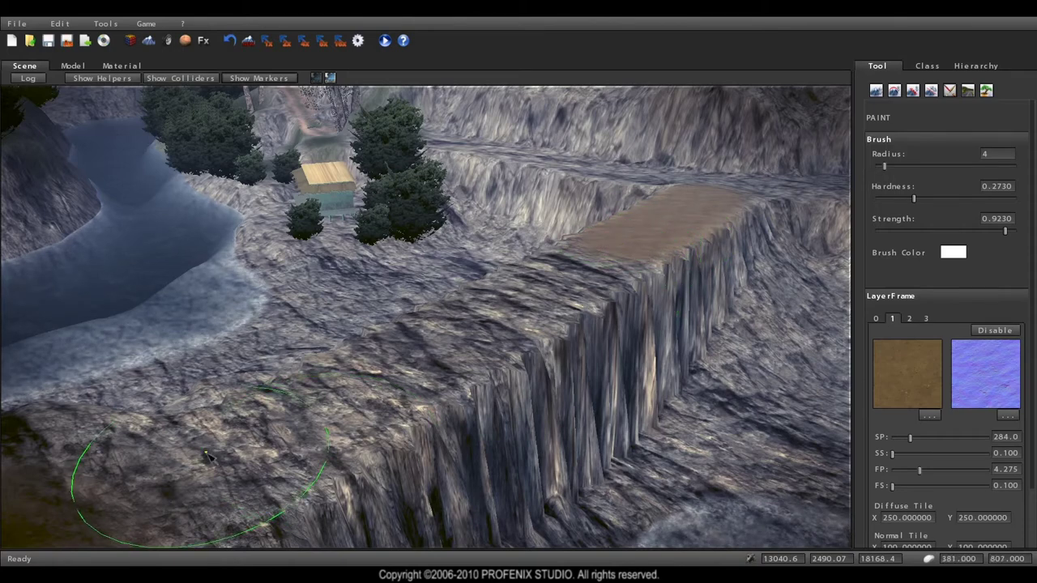
drag(154, 495, 609, 251)
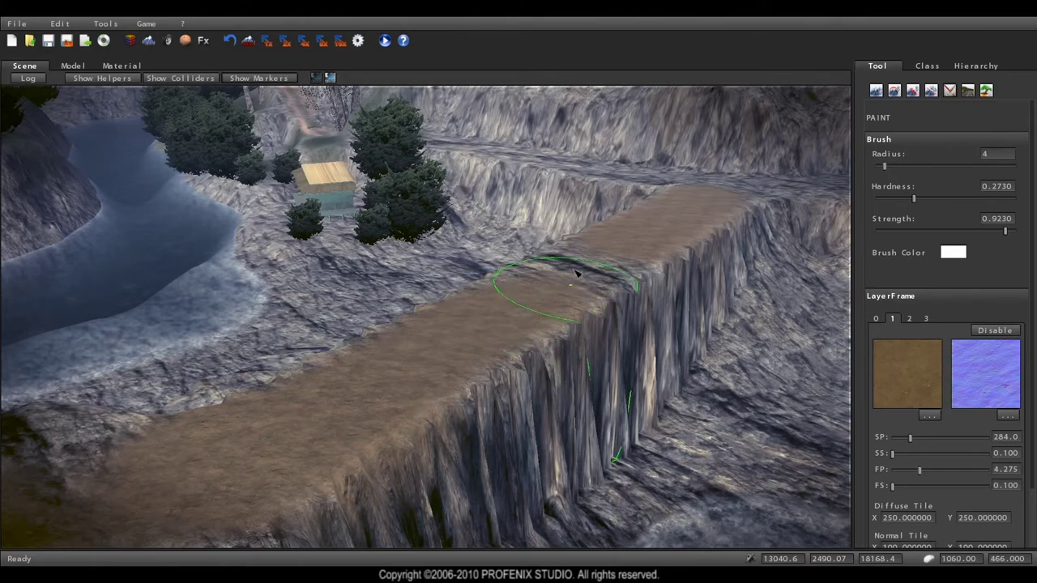
middle_drag(452, 343, 430, 343)
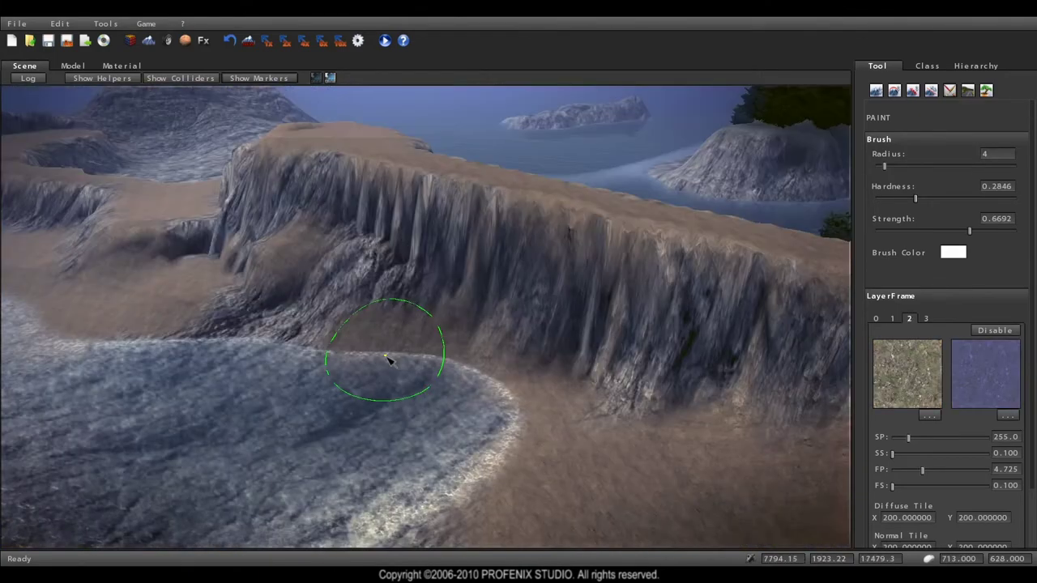
Check the rock and dirt layers, then select layer 2 with the speckled ground texture
click(892, 319)
click(876, 319)
click(892, 319)
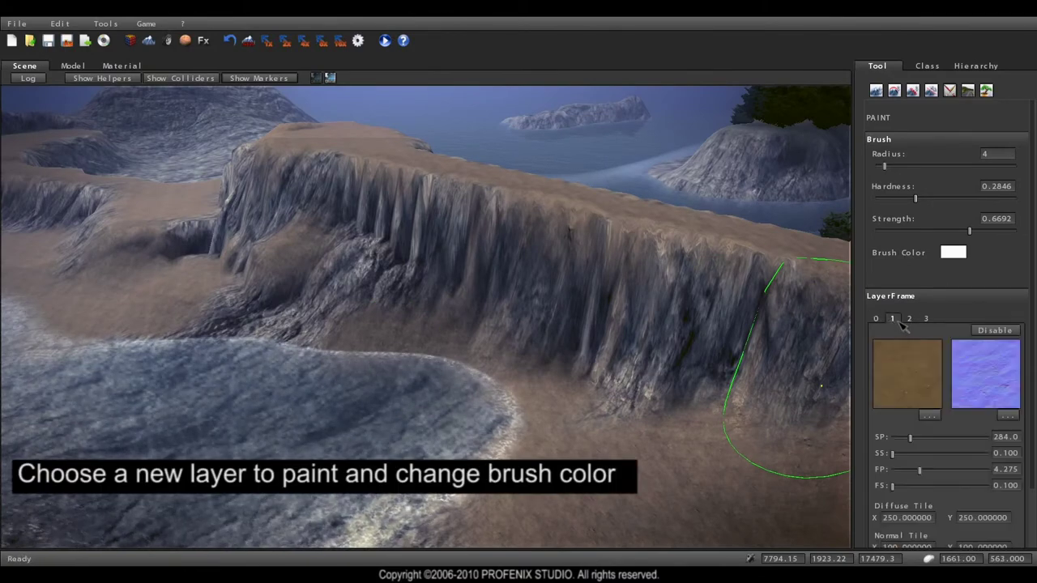
click(909, 319)
scroll(474, 405, down, 5)
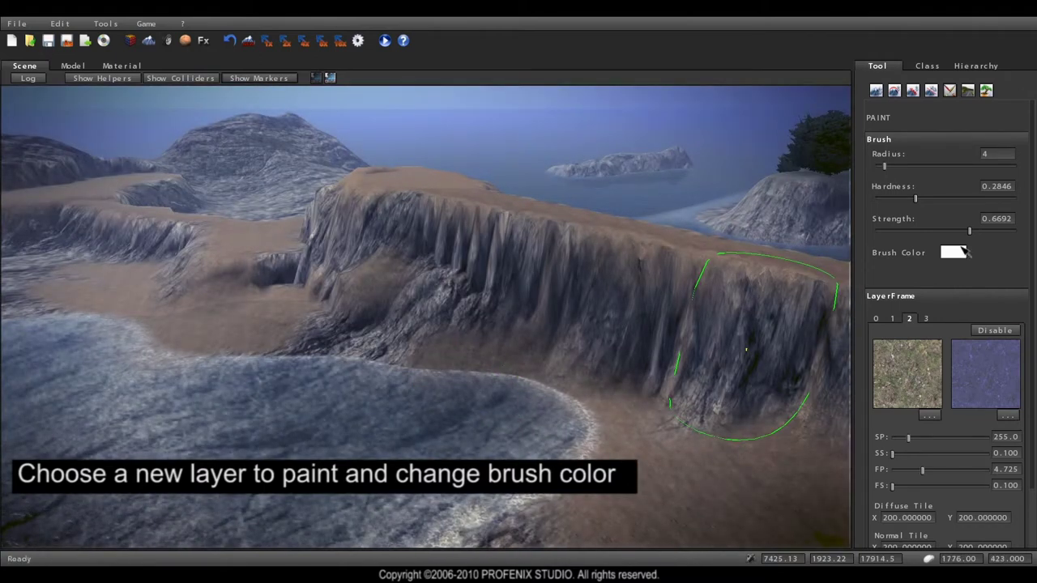
Set the brush colour to sage green (R 0.570, G 0.645, B 0.510)
click(962, 251)
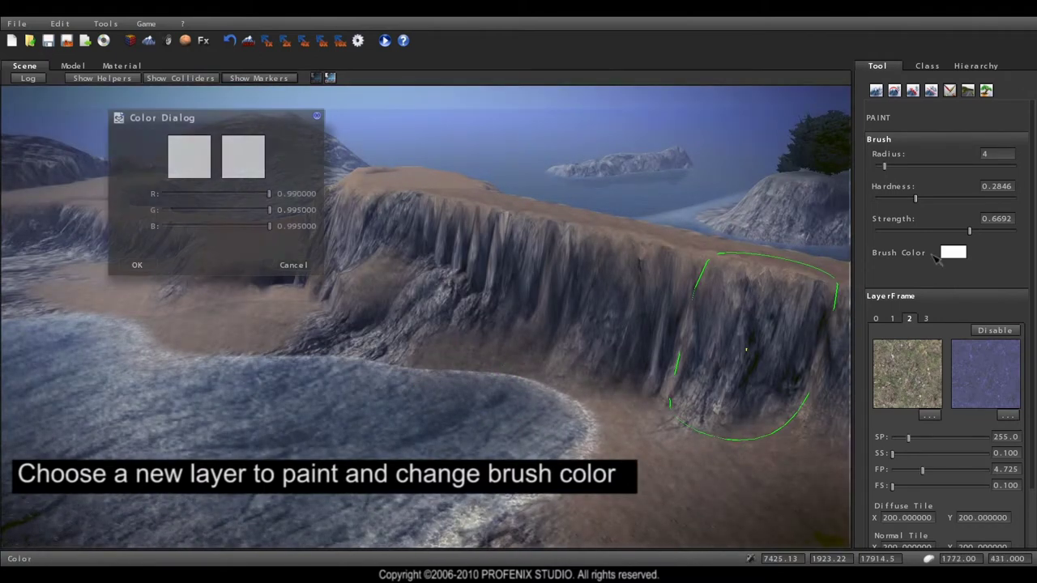
click(225, 227)
click(232, 210)
click(225, 195)
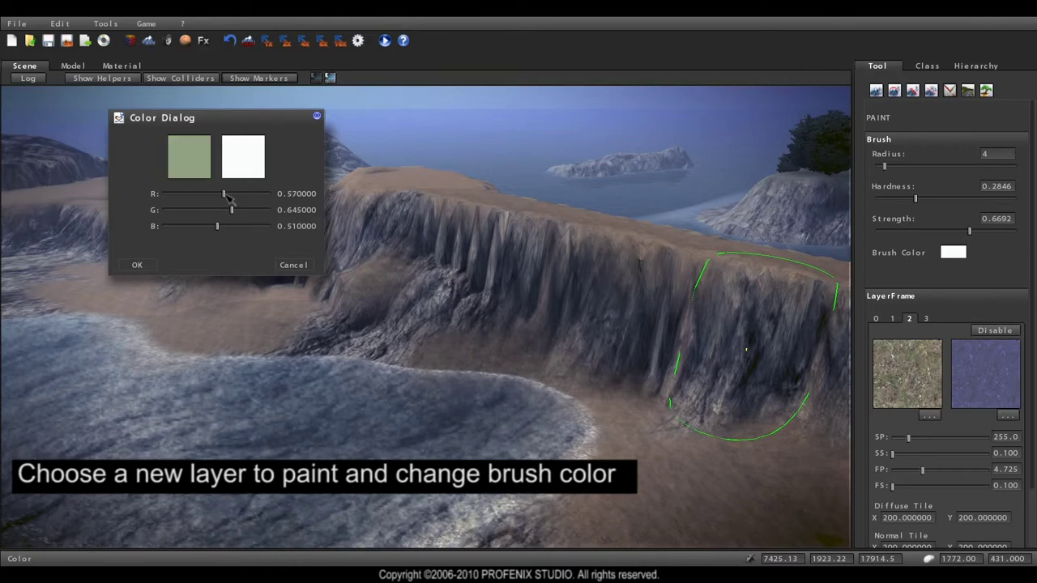
click(137, 265)
Paint green grass onto the terrain, the rocky slope and the basin floor
right_drag(162, 267, 432, 355)
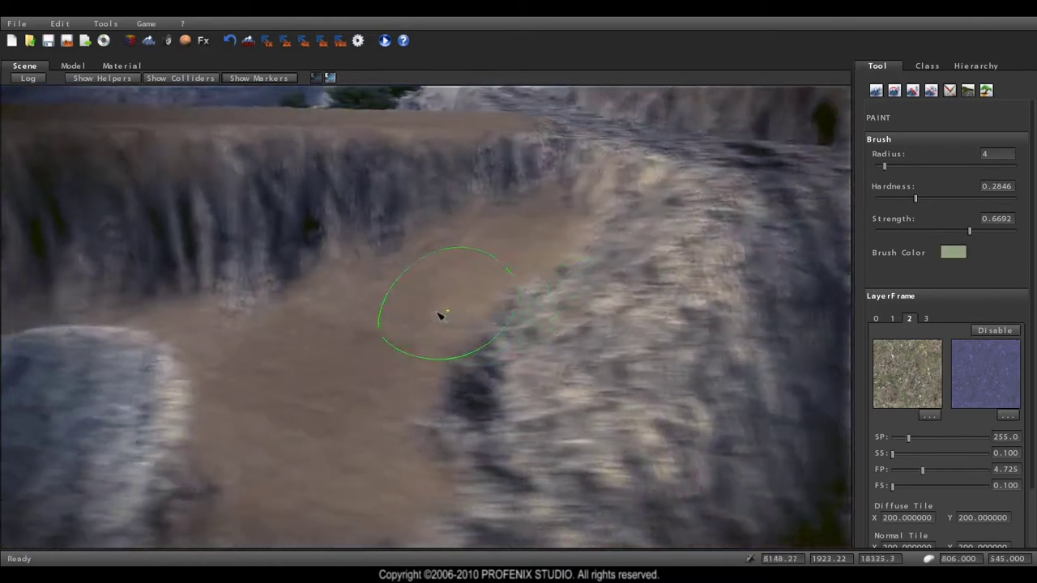
mouse_move(427, 372)
mouse_down()
mouse_move(387, 422)
mouse_move(430, 346)
mouse_move(573, 403)
mouse_up()
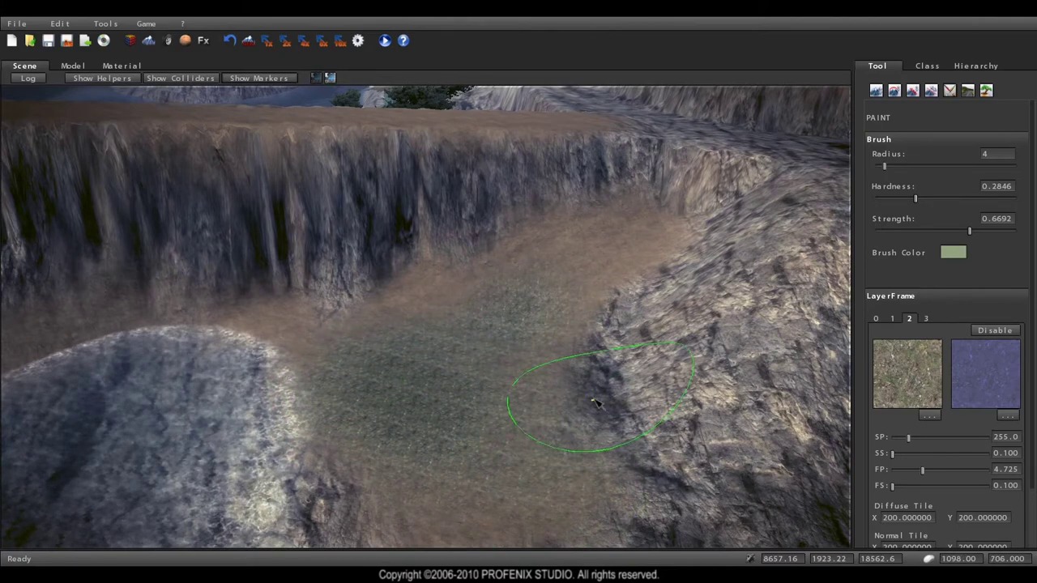
right_drag(572, 403, 479, 361)
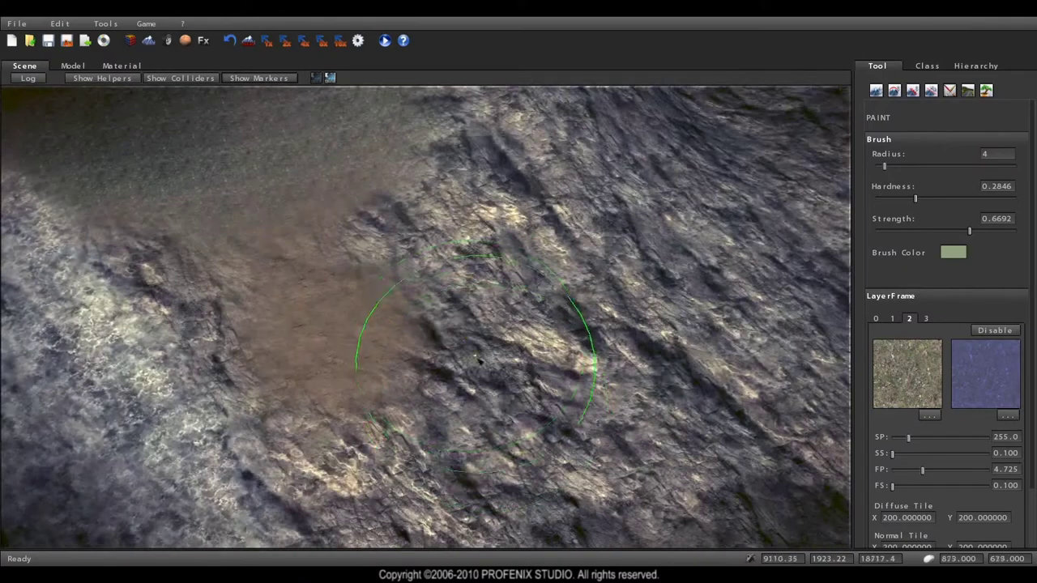
drag(479, 361, 503, 386)
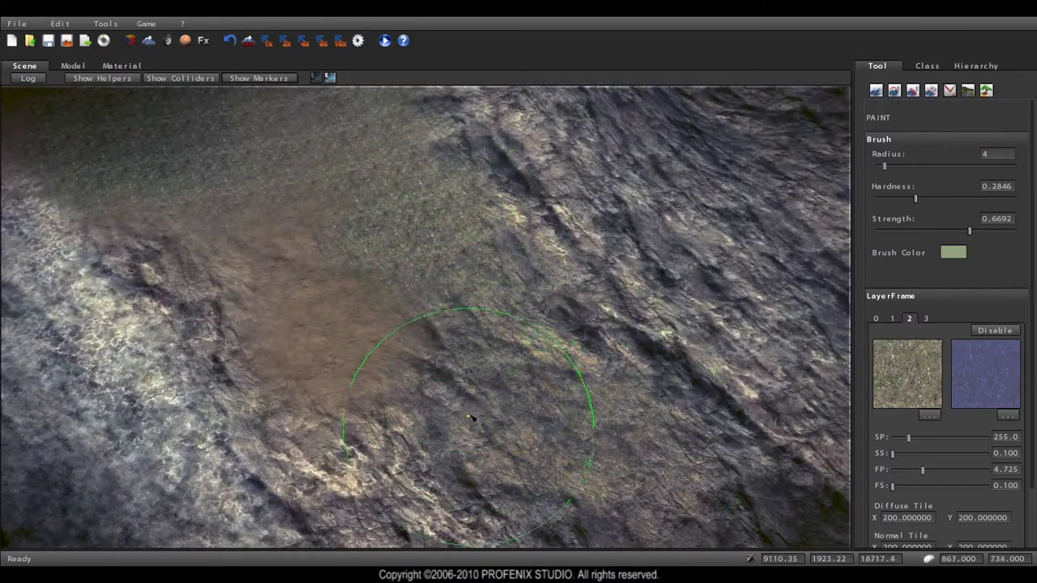
right_drag(503, 386, 490, 332)
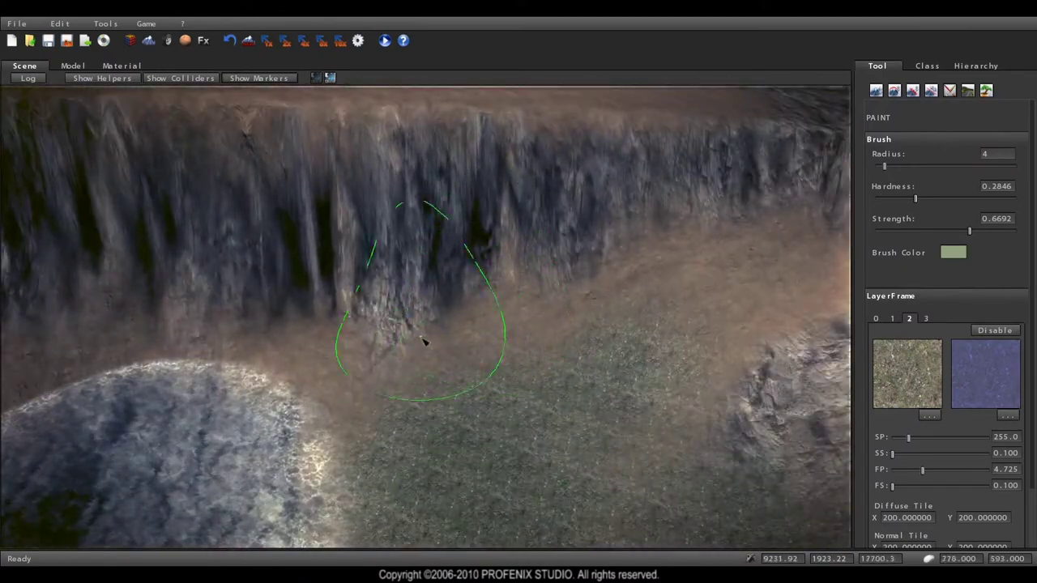
mouse_move(424, 343)
right_down()
mouse_move(360, 346)
mouse_move(426, 353)
right_up()
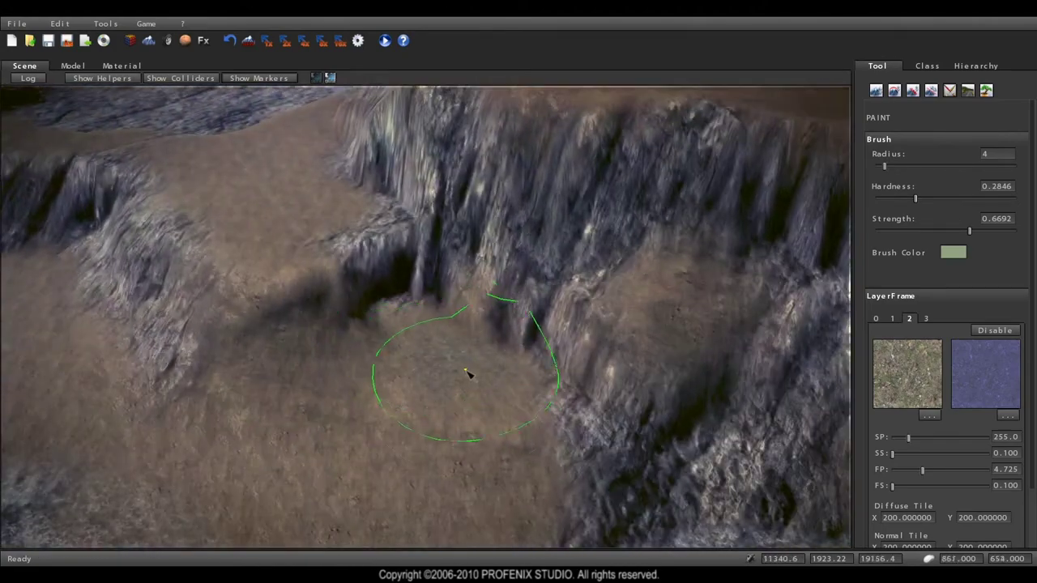
drag(466, 373, 406, 428)
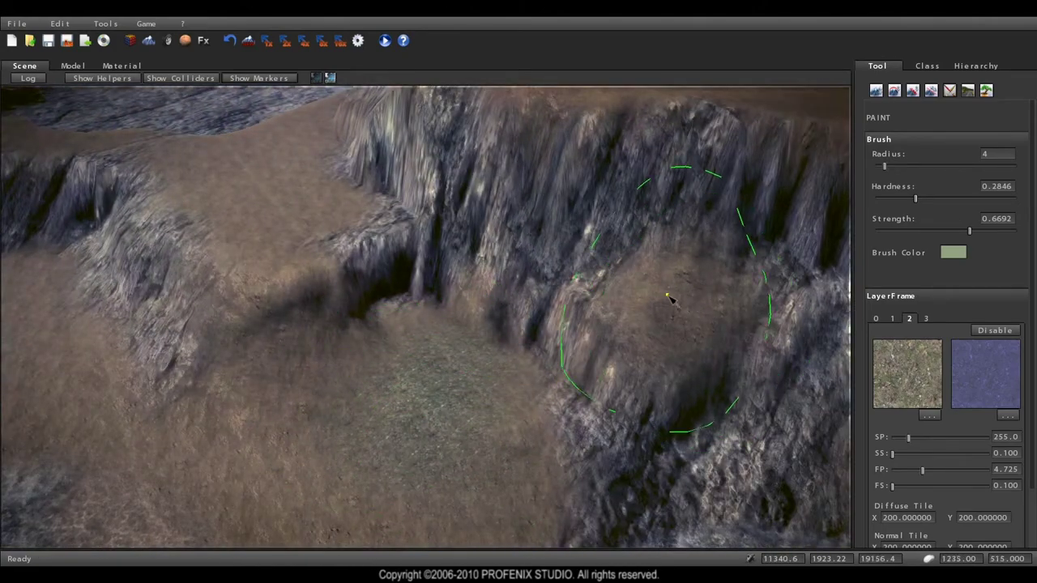
right_drag(430, 338, 219, 351)
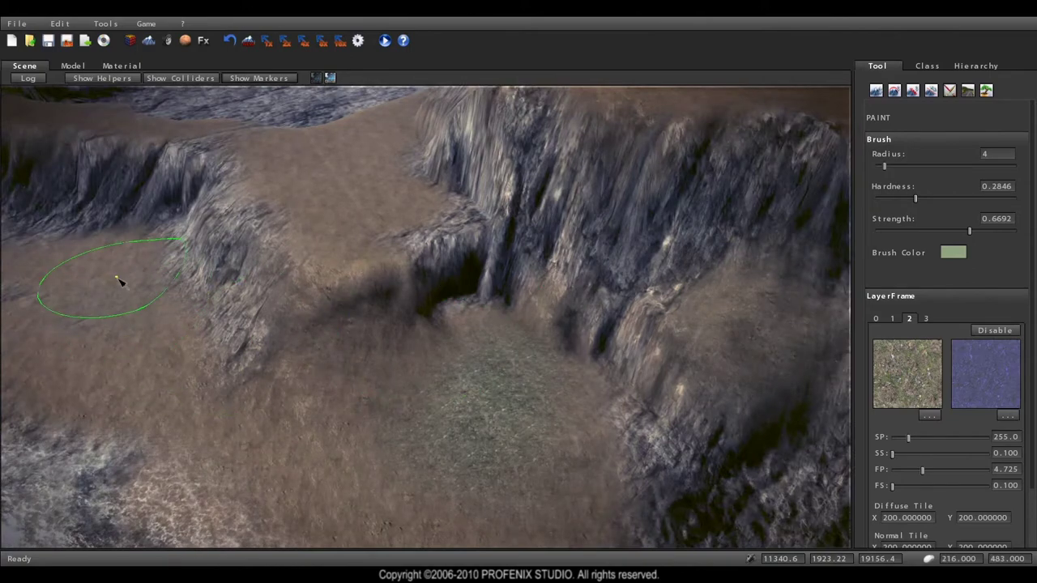
right_drag(381, 439, 353, 280)
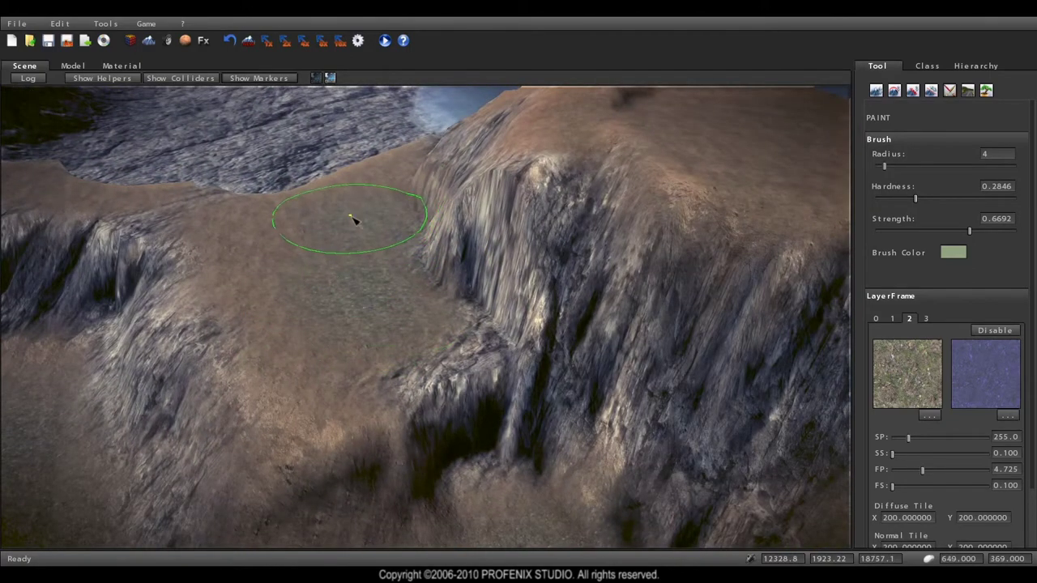
Fly the camera forward over the terrain toward the hilltop plateau
key(w)
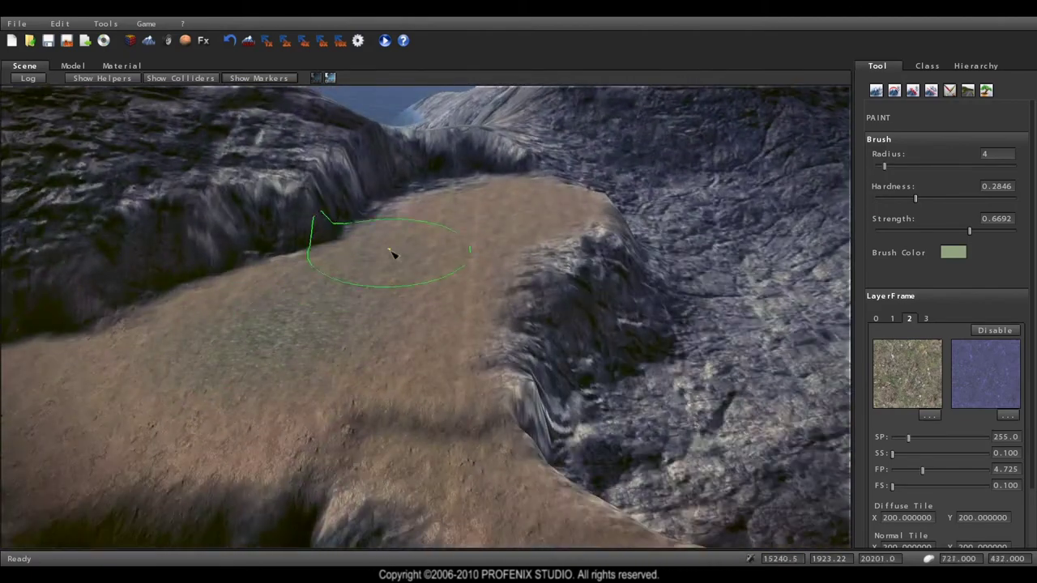
key(w)
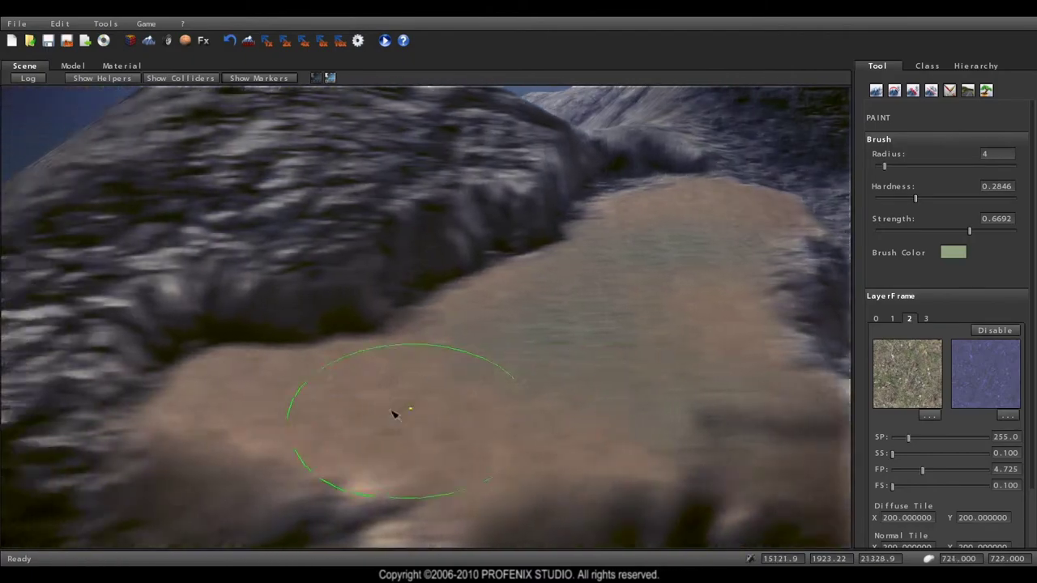
key(w)
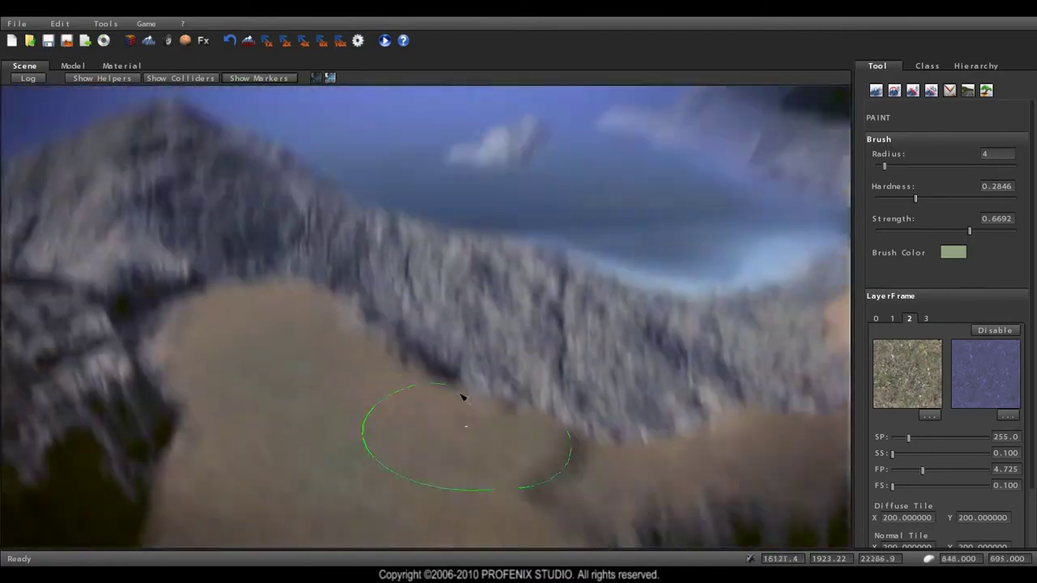
key(w)
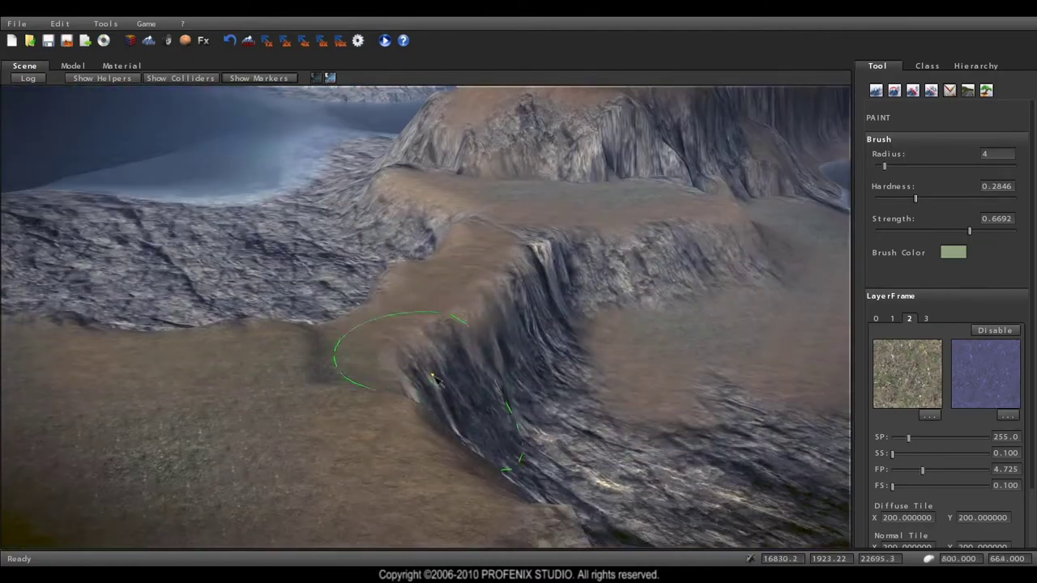
key(w)
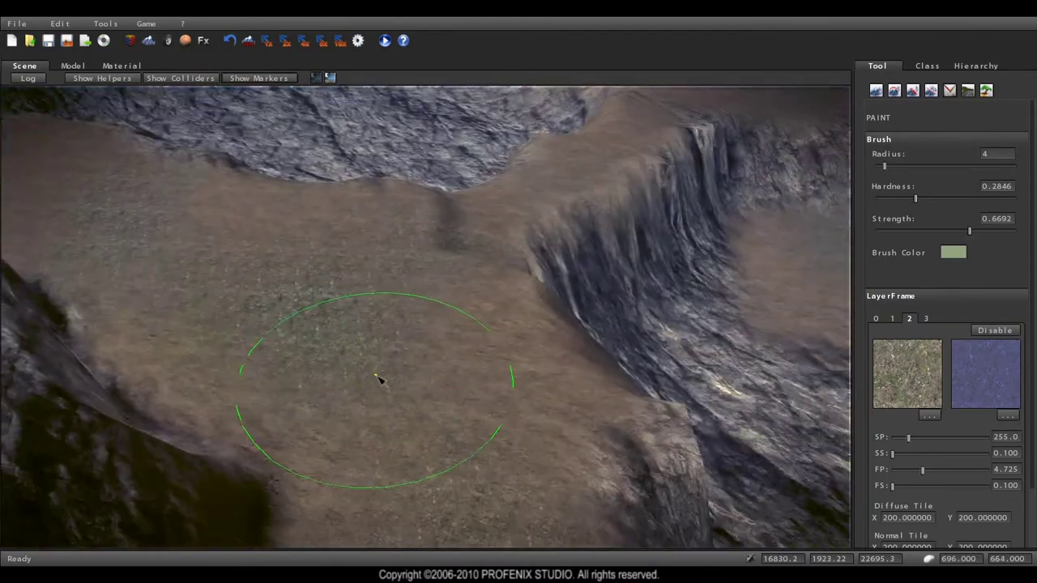
key(w)
key(w)
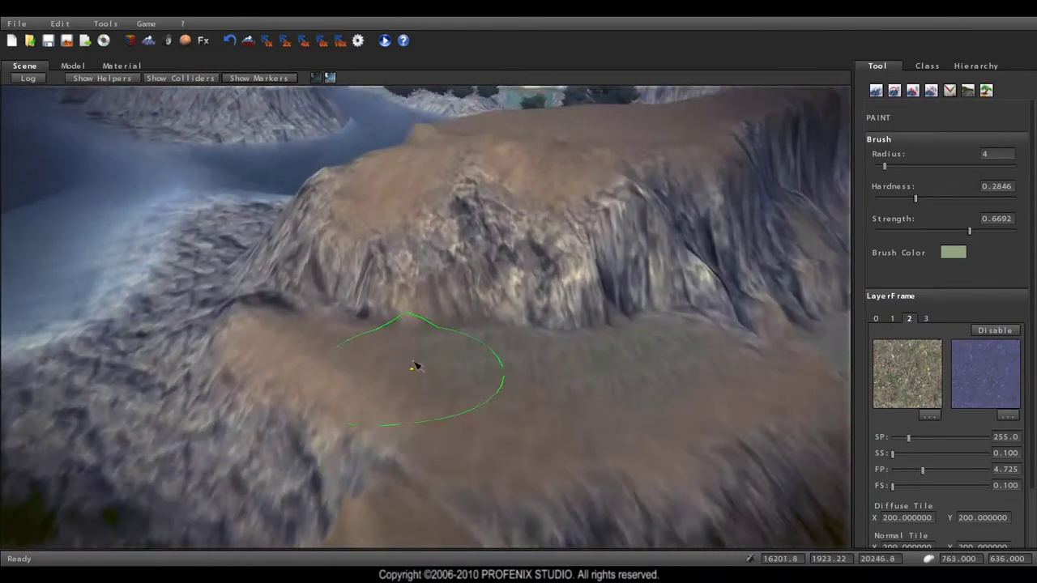
key(w)
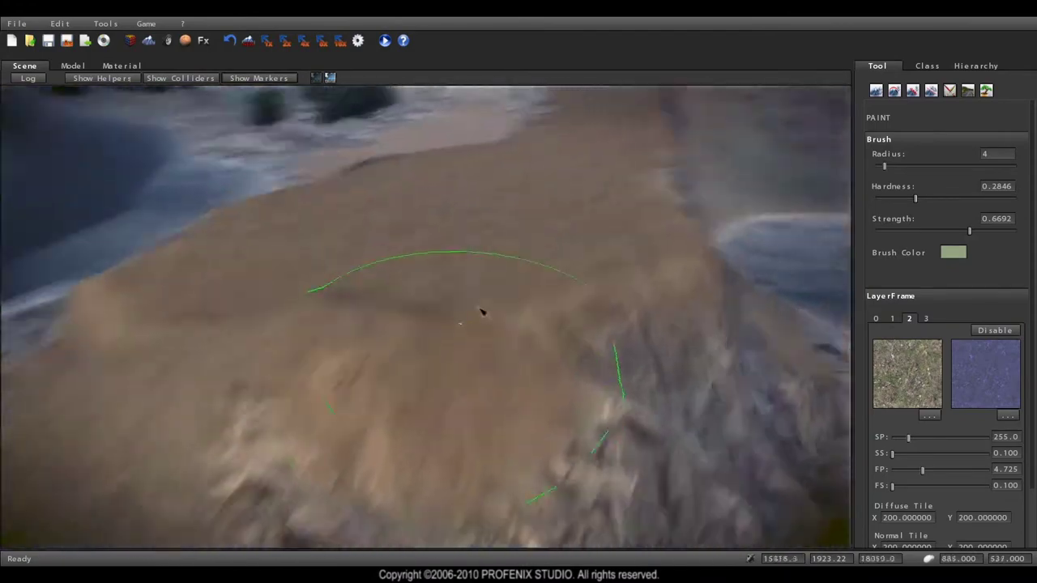
Paint grass across the hilltop, the brown area left of centre, and the plateau top
drag(366, 278, 391, 325)
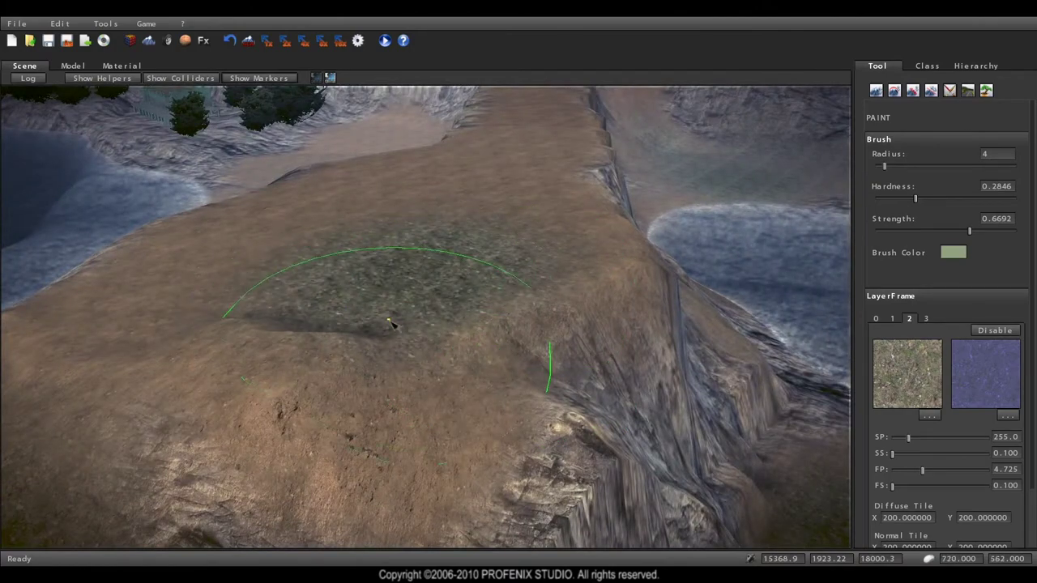
drag(320, 364, 439, 311)
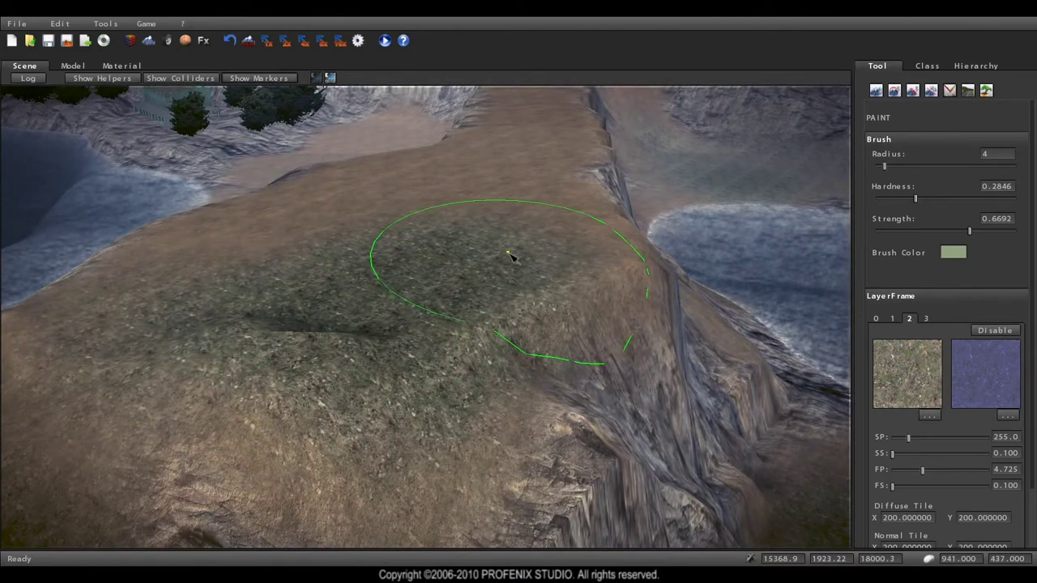
key(w)
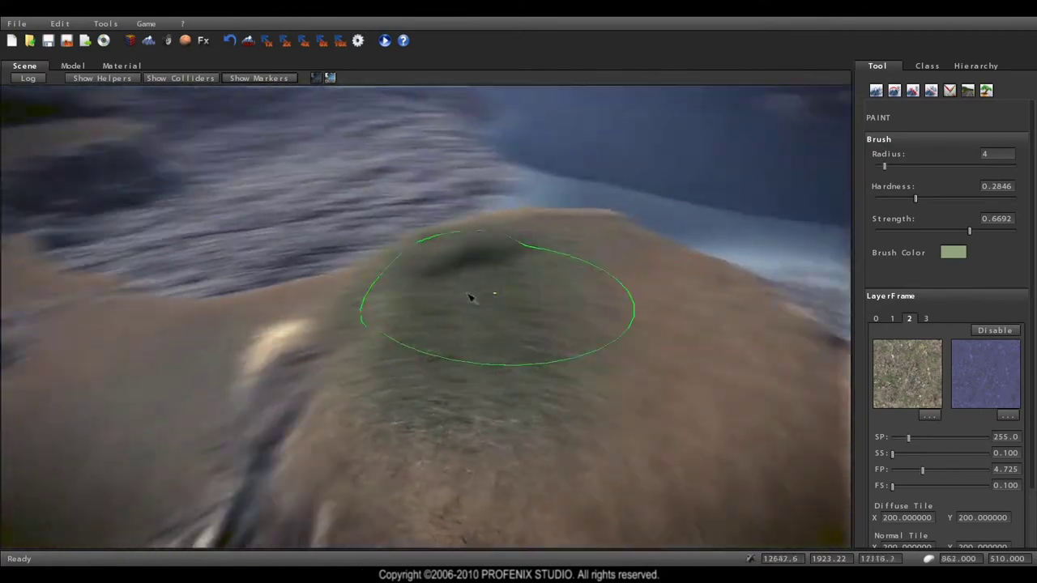
key(w)
right_drag(492, 290, 460, 309)
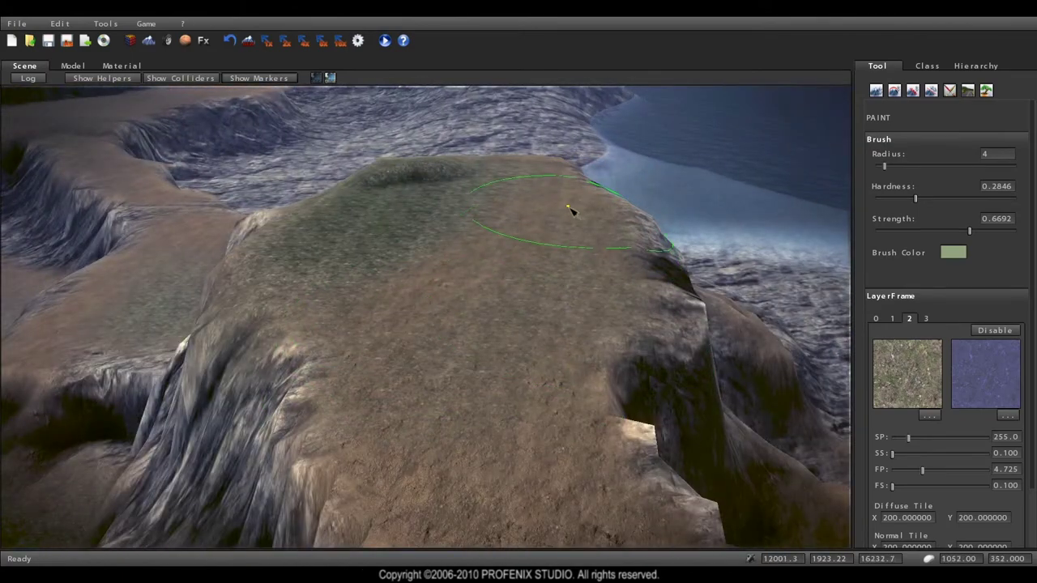
mouse_move(521, 195)
mouse_down()
mouse_move(492, 417)
mouse_move(408, 314)
mouse_up()
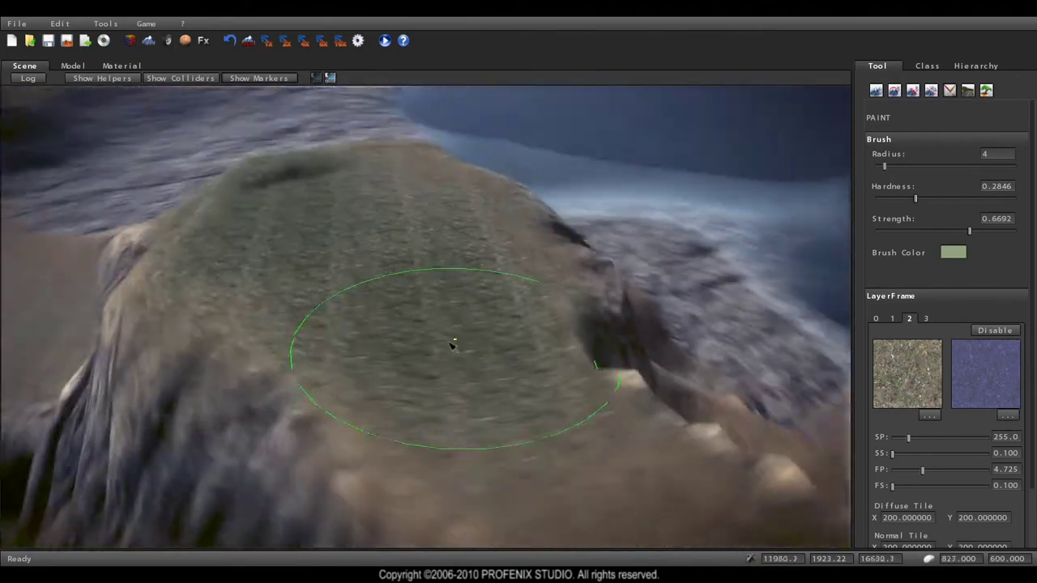
right_drag(531, 336, 464, 346)
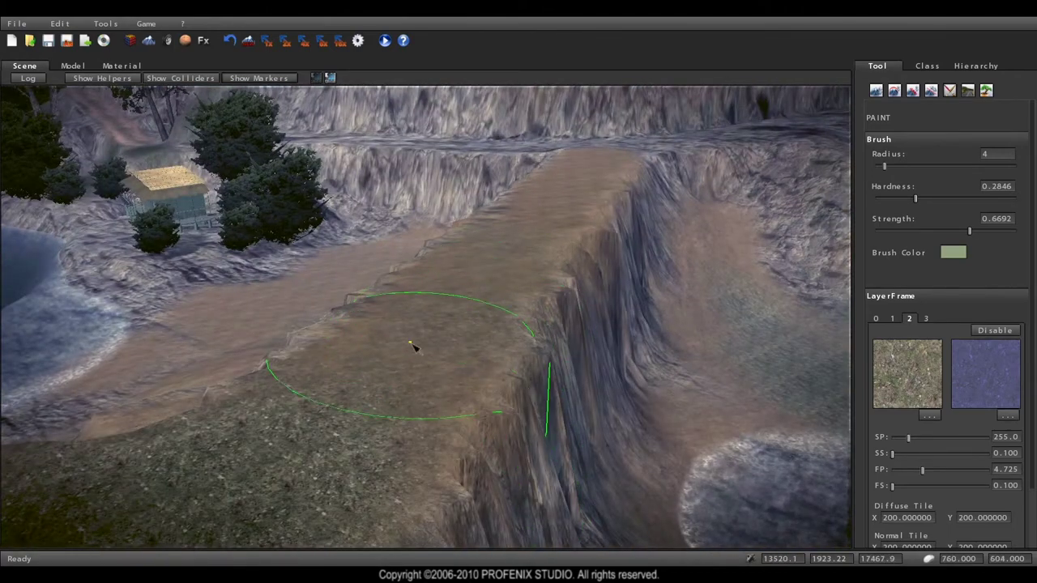
mouse_move(414, 346)
right_down()
mouse_move(387, 366)
mouse_move(690, 428)
right_up()
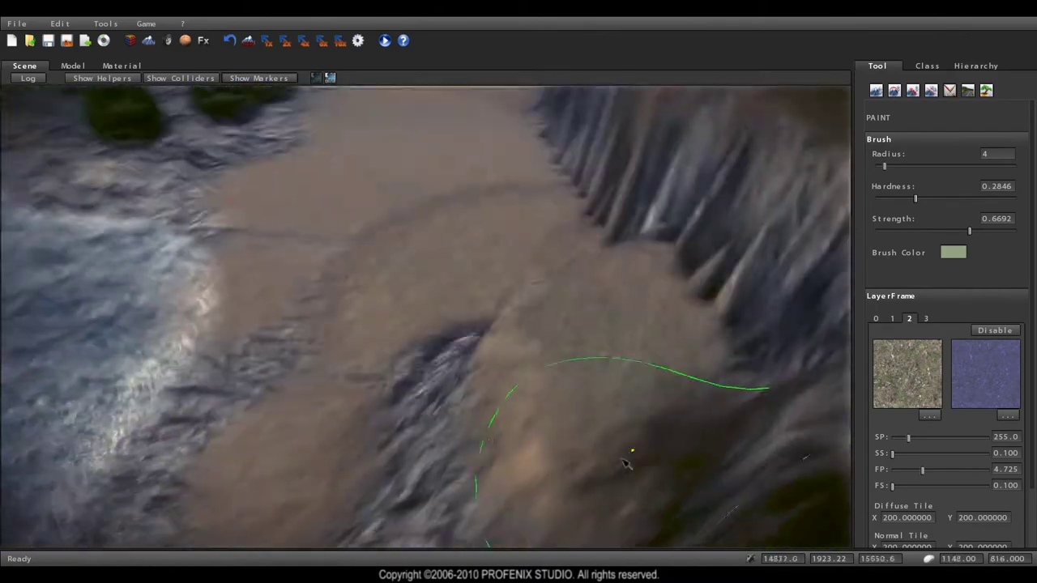
right_drag(632, 456, 398, 322)
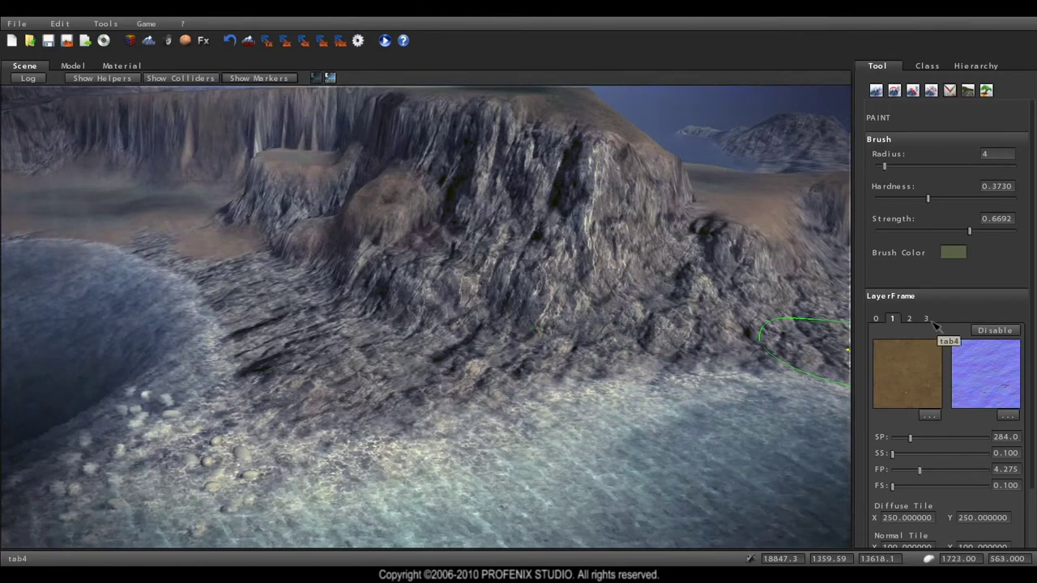
Select texture layer 3 and set the brush colour to a light, near-white pink
click(934, 322)
click(953, 254)
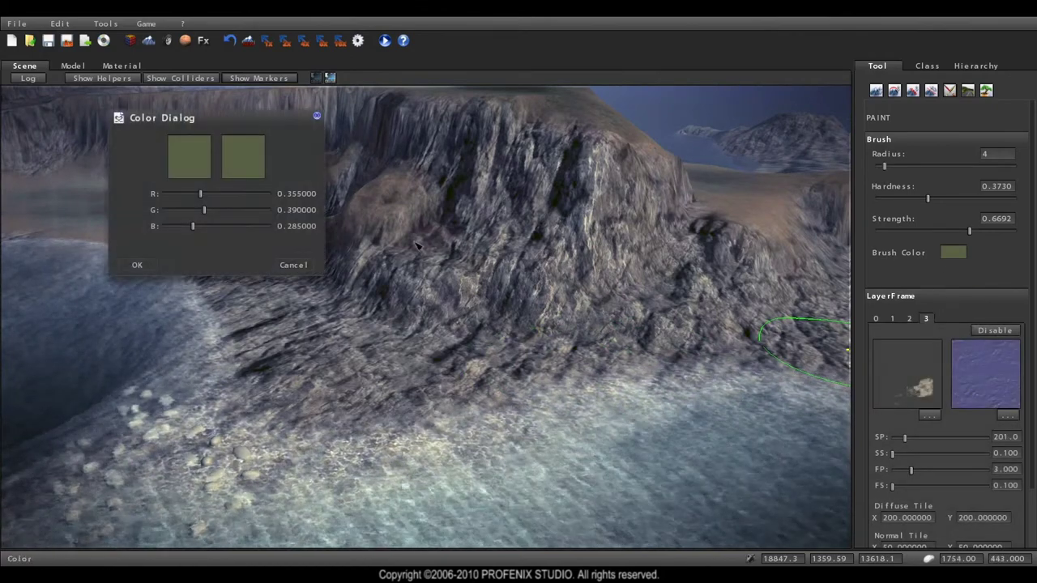
click(261, 194)
click(265, 210)
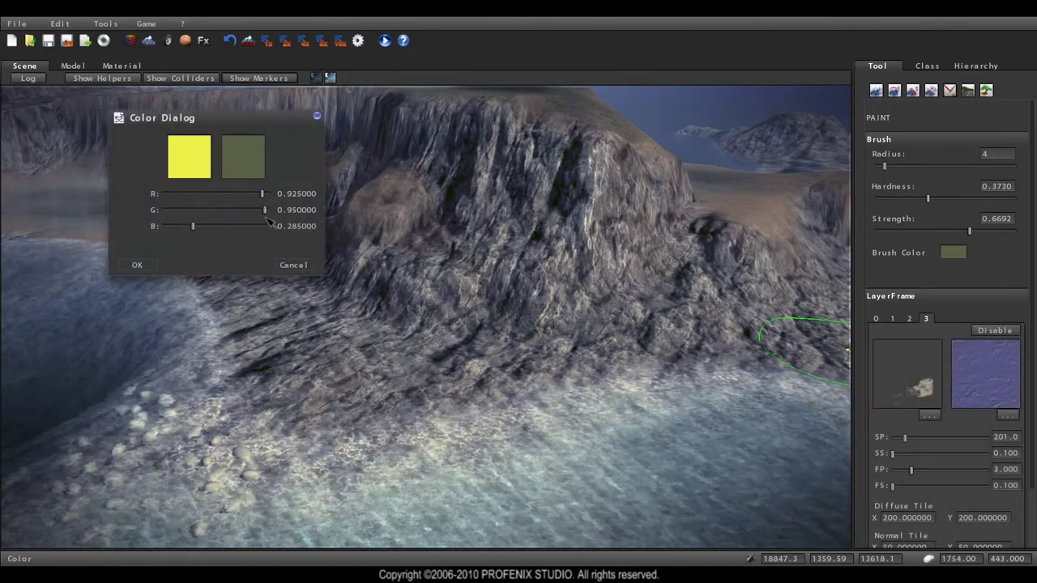
click(267, 227)
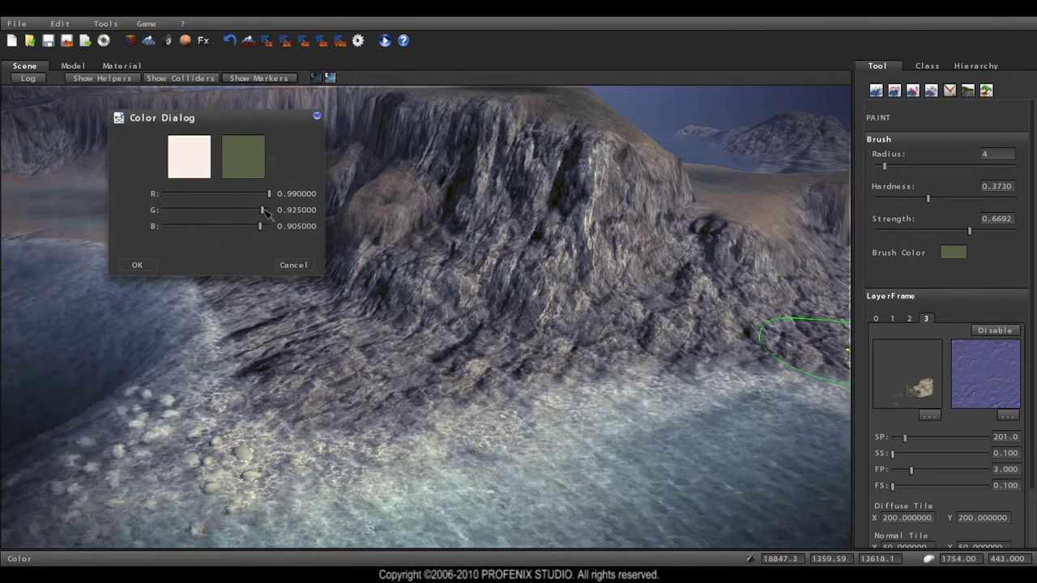
click(139, 265)
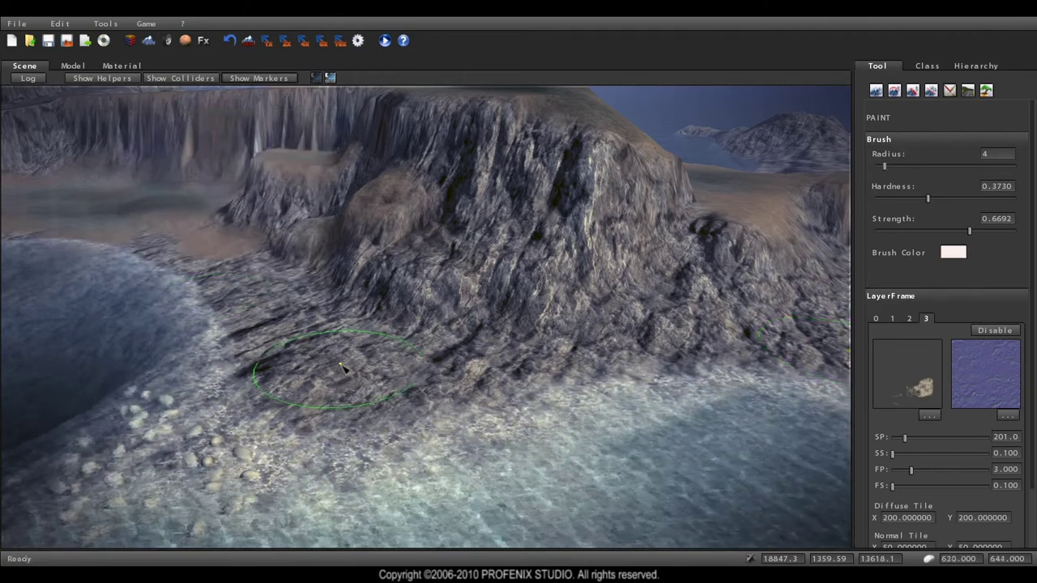
Paint pink sand tint along the beach, the dark rock edge and the cliff base
mouse_move(490, 374)
mouse_down()
mouse_move(291, 358)
mouse_move(329, 351)
mouse_up()
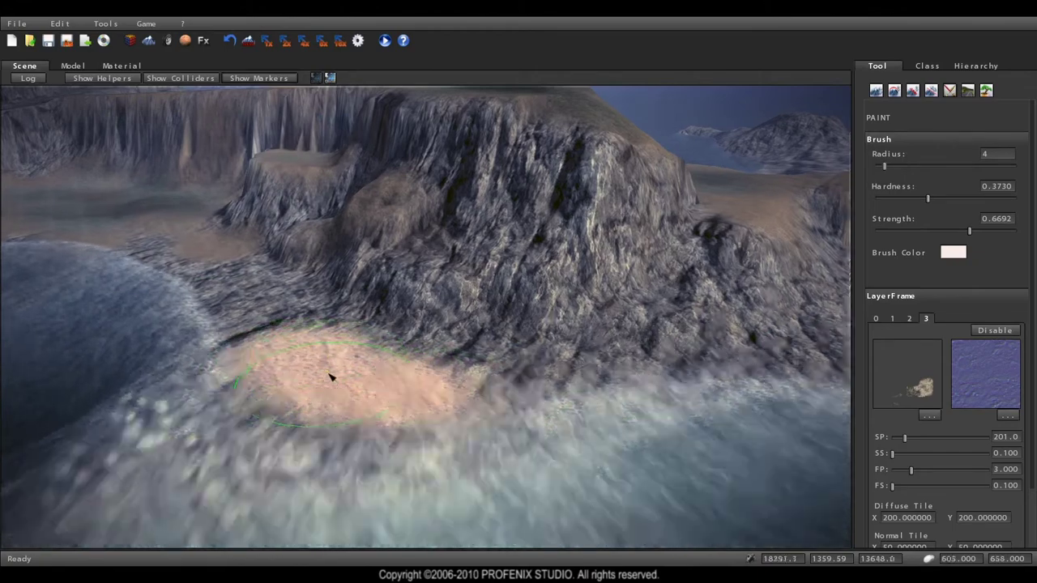
scroll(330, 377, up, 5)
scroll(340, 399, down, 5)
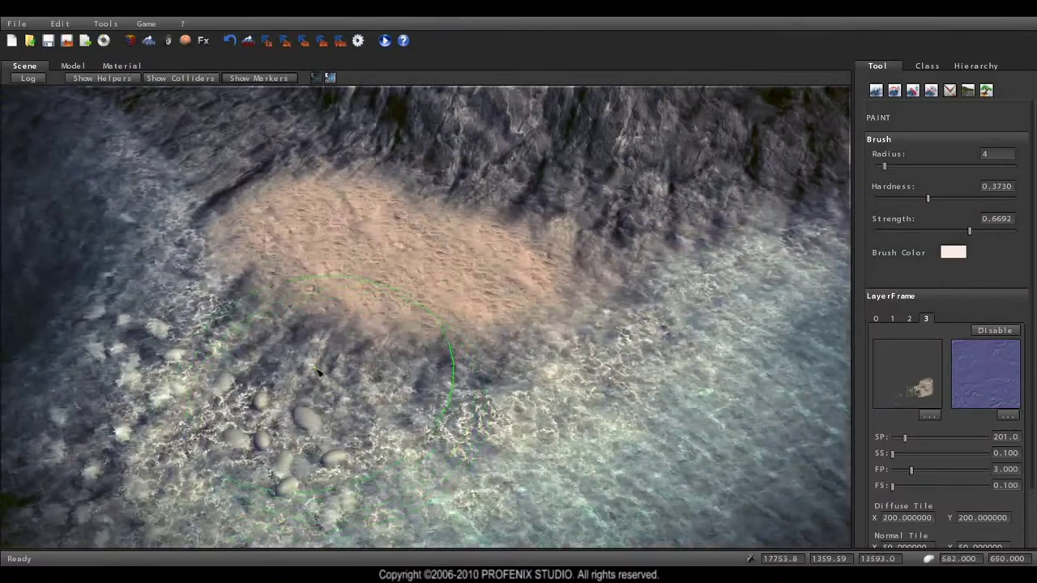
drag(302, 355, 280, 192)
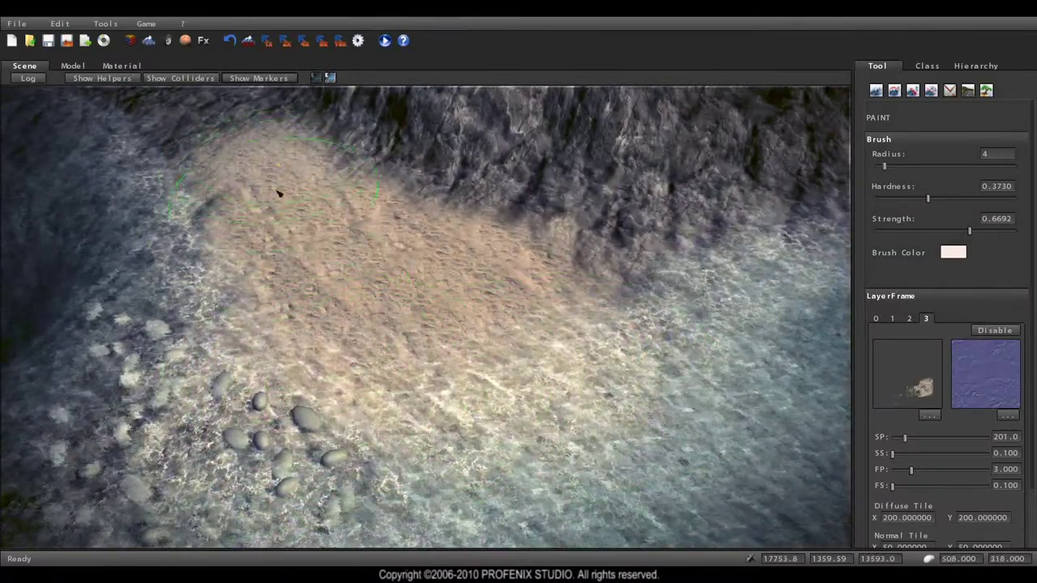
right_drag(281, 192, 485, 212)
mouse_move(484, 212)
mouse_down()
mouse_move(454, 195)
mouse_move(262, 255)
mouse_up()
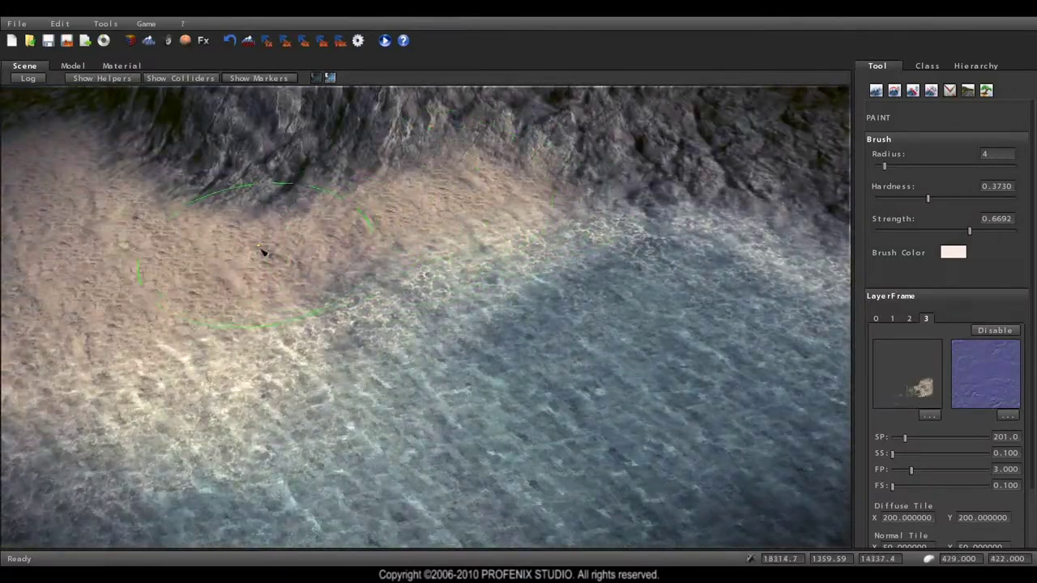
right_drag(262, 254, 239, 258)
mouse_move(239, 258)
mouse_down()
mouse_move(211, 241)
mouse_move(202, 267)
mouse_move(170, 218)
mouse_move(116, 190)
mouse_move(204, 241)
mouse_up()
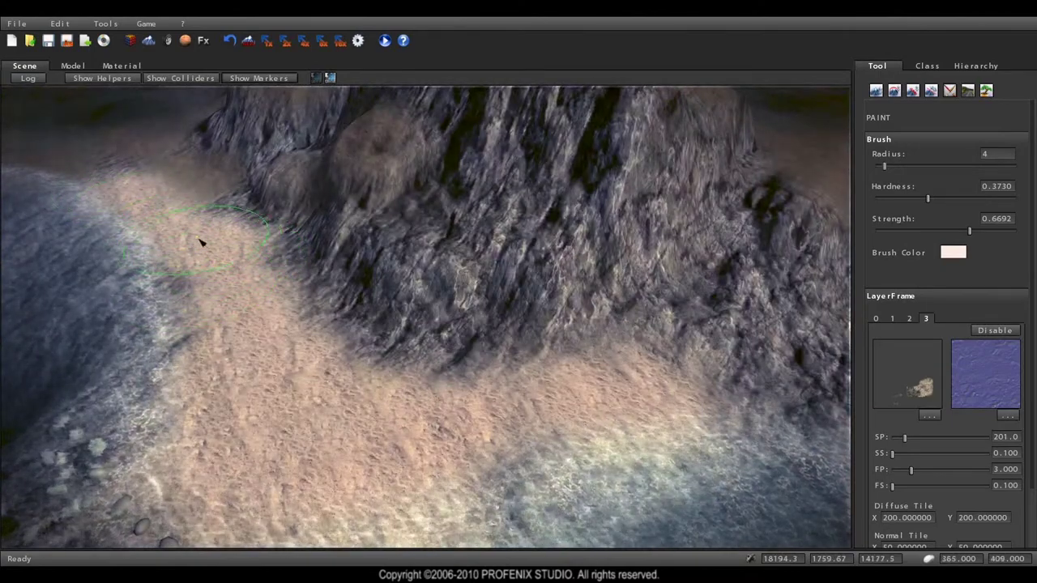
mouse_move(203, 241)
right_down()
mouse_move(234, 303)
mouse_move(294, 311)
right_up()
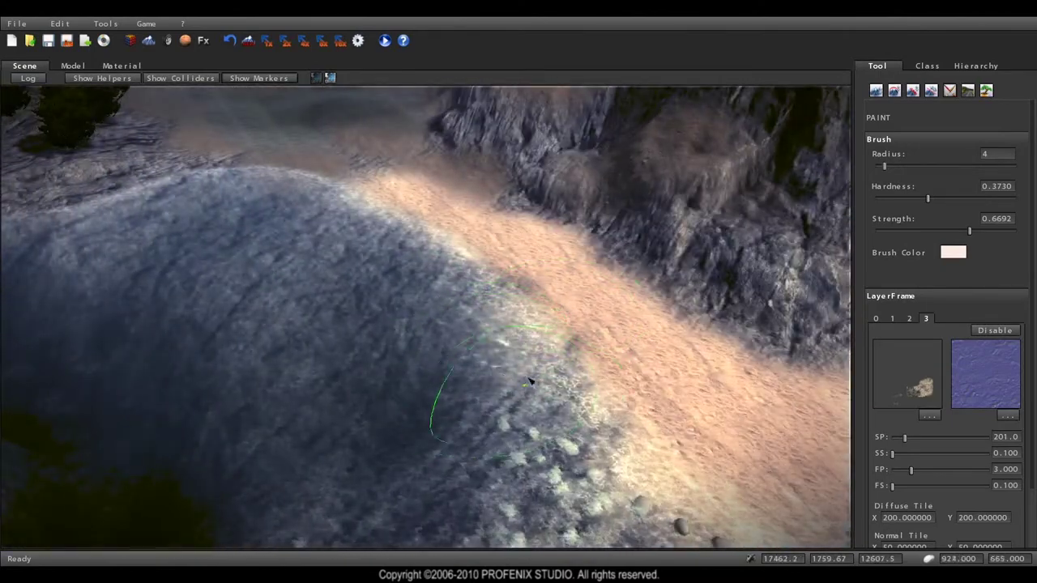
right_drag(590, 419, 444, 397)
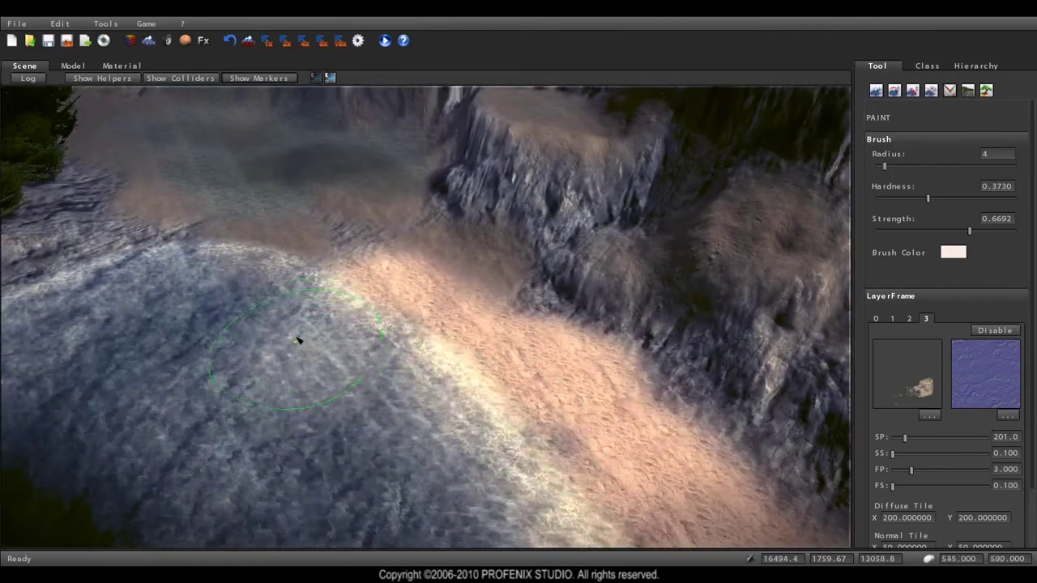
mouse_move(354, 277)
right_down()
mouse_move(317, 308)
mouse_move(319, 324)
mouse_move(371, 303)
right_up()
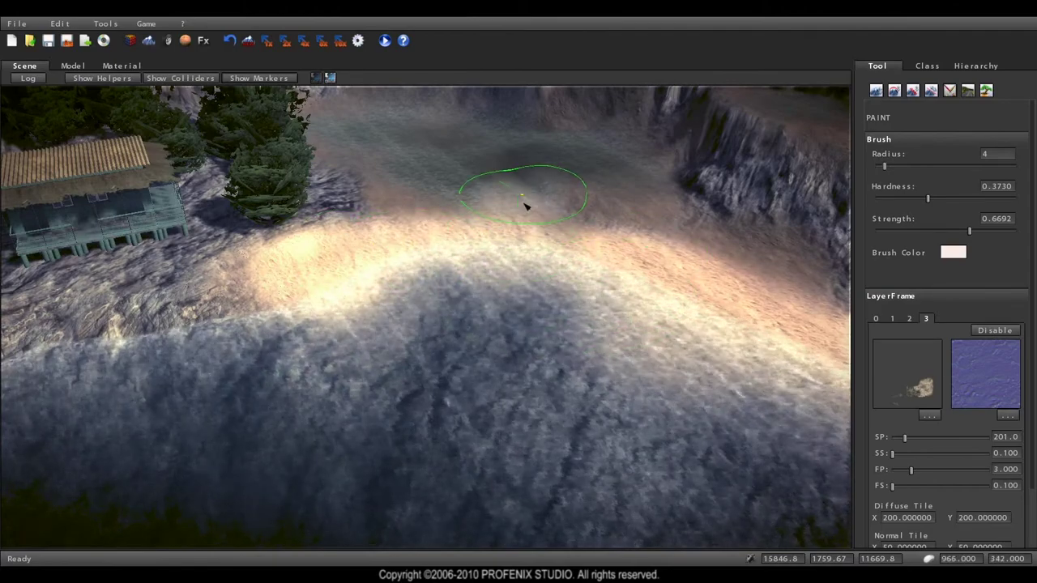
mouse_move(412, 223)
right_down()
mouse_move(384, 428)
mouse_move(414, 398)
mouse_move(419, 454)
mouse_move(432, 444)
right_up()
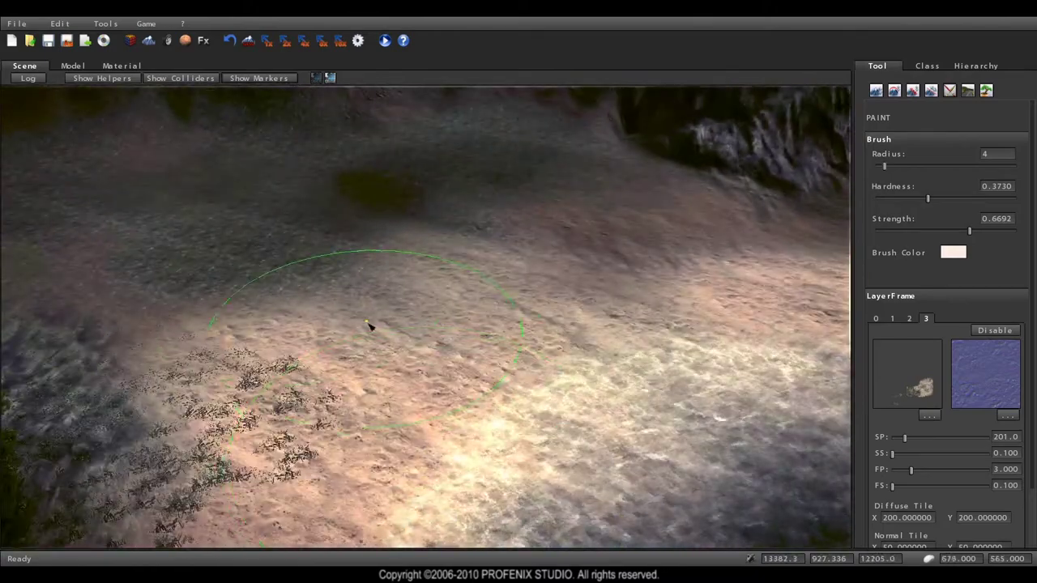
Tint the shoreline band and the rocky slope edge pink
mouse_move(494, 346)
right_down()
mouse_move(625, 378)
mouse_move(601, 367)
right_up()
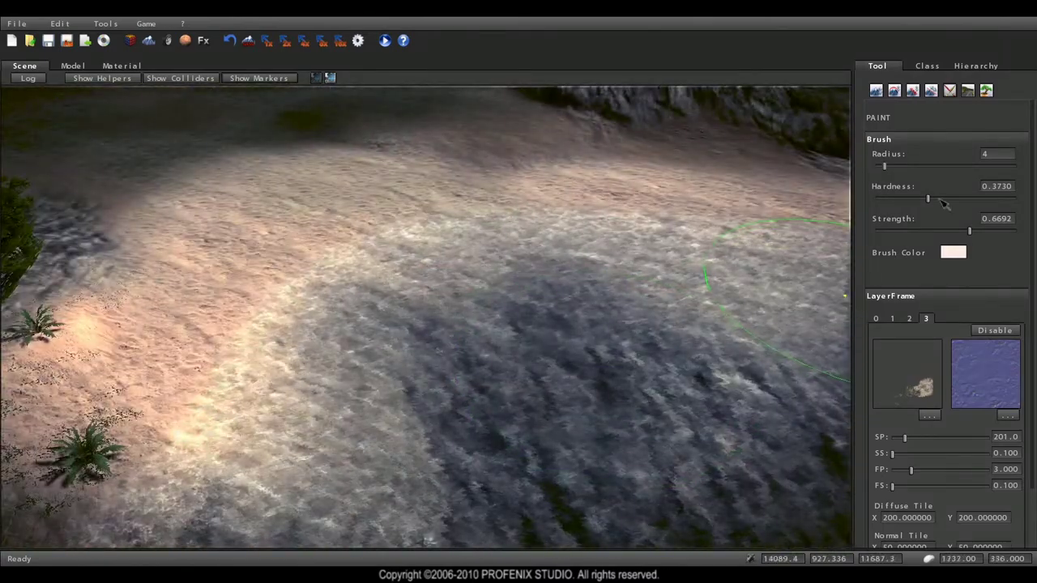
mouse_move(484, 257)
right_down()
mouse_move(500, 254)
mouse_move(389, 162)
mouse_move(317, 192)
mouse_move(452, 179)
right_up()
mouse_move(452, 179)
mouse_down()
mouse_move(389, 166)
mouse_move(329, 194)
mouse_move(468, 167)
mouse_move(680, 171)
mouse_up()
mouse_move(681, 171)
right_down()
mouse_move(489, 284)
mouse_move(335, 283)
right_up()
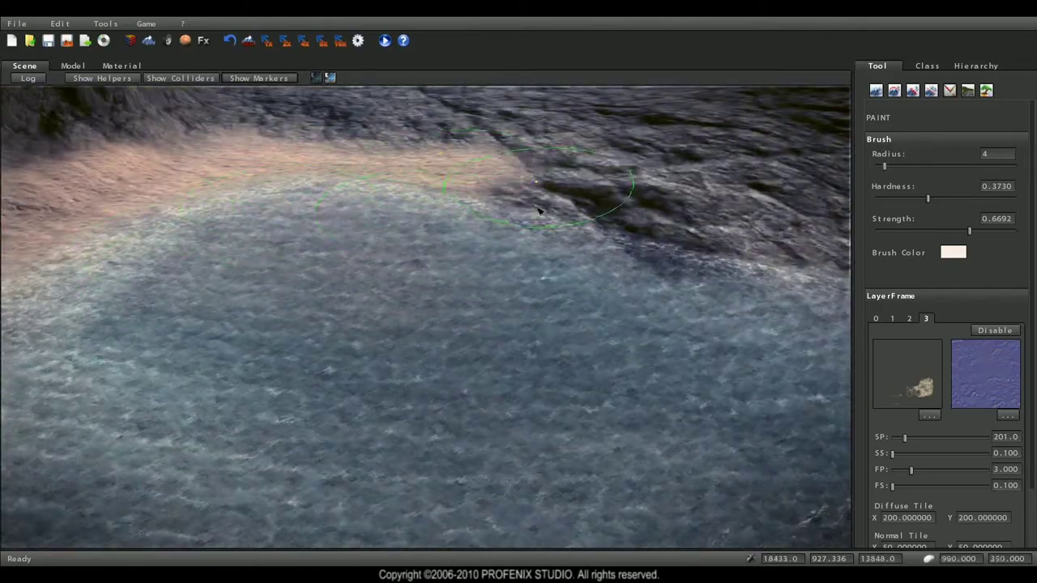
drag(538, 210, 694, 254)
right_drag(448, 309, 421, 210)
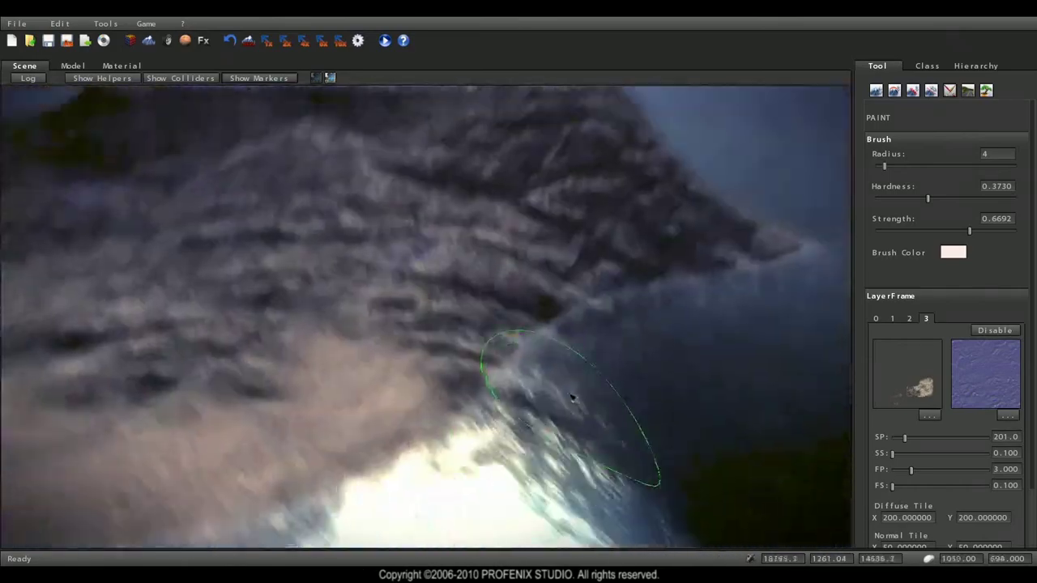
right_drag(645, 402, 523, 372)
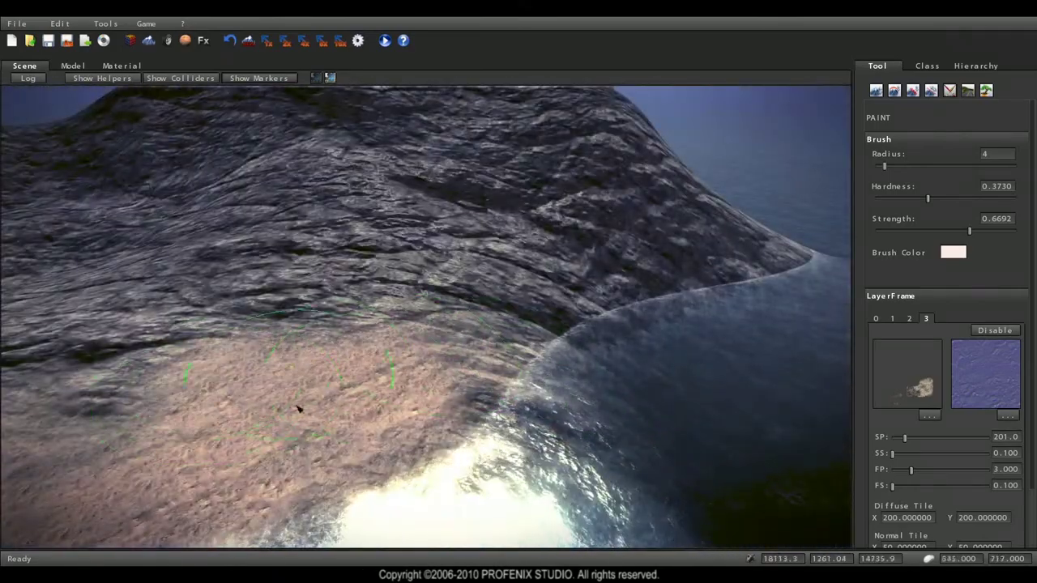
mouse_move(535, 408)
right_down()
mouse_move(412, 251)
mouse_move(452, 245)
right_up()
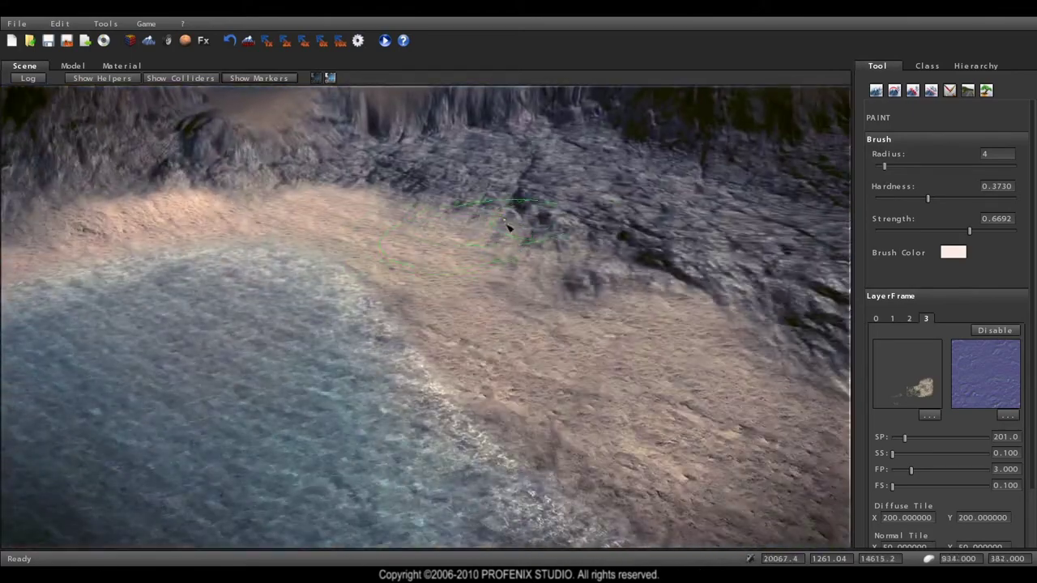
mouse_move(433, 197)
right_down()
mouse_move(436, 291)
mouse_move(329, 303)
right_up()
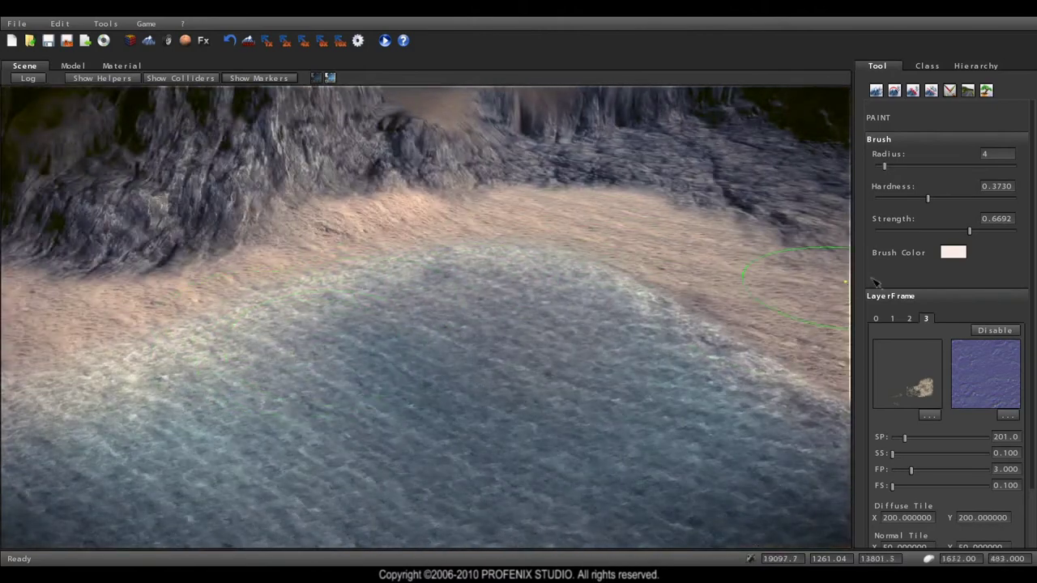
Mix a light blue brush colour of R 0.525, G 0.725, B 0.870
click(956, 254)
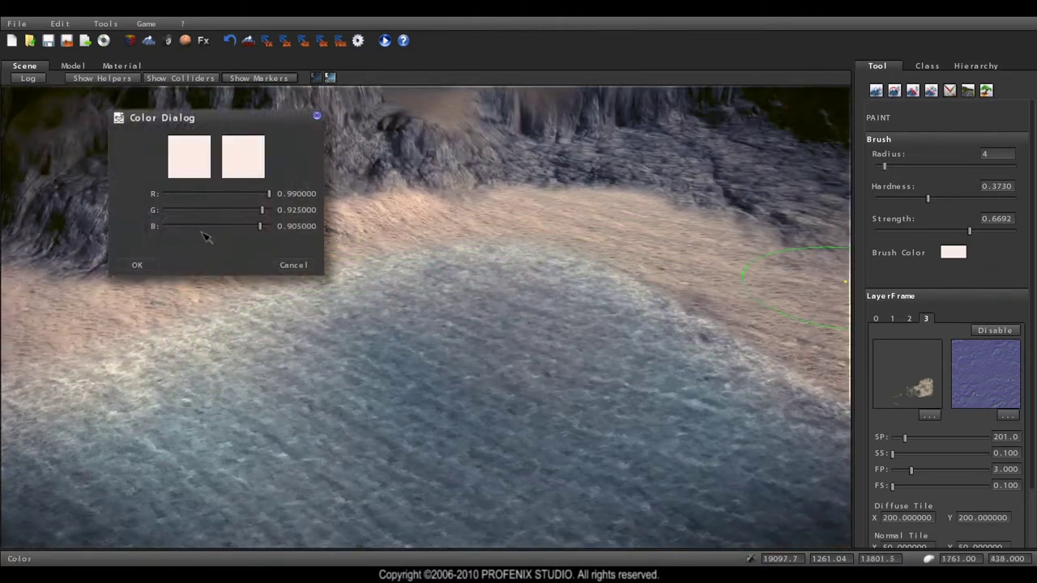
drag(208, 210, 203, 210)
drag(269, 193, 197, 194)
drag(204, 210, 205, 210)
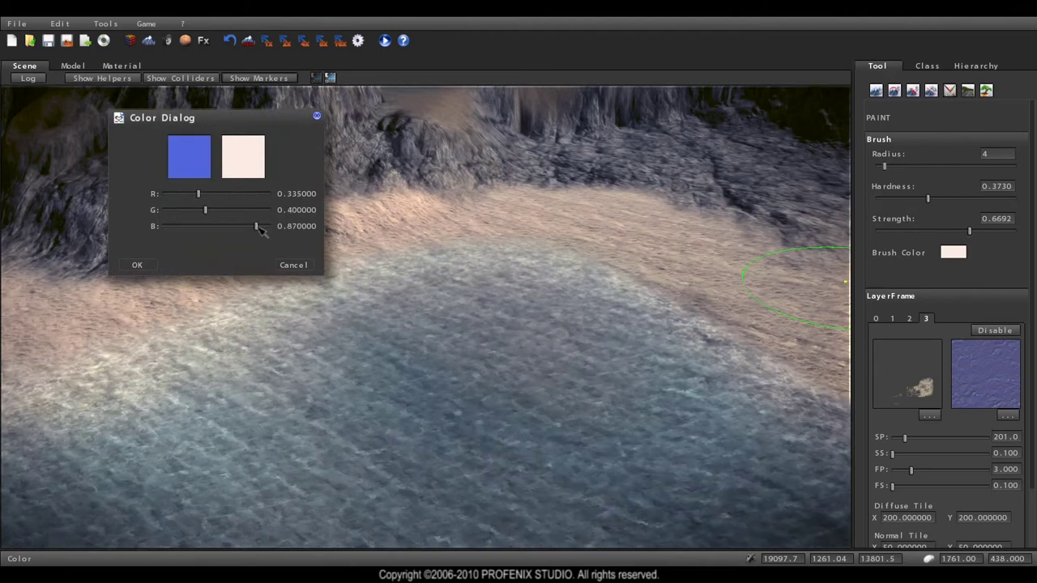
drag(240, 210, 231, 209)
Raise red slightly and confirm the light blue brush colour
click(221, 194)
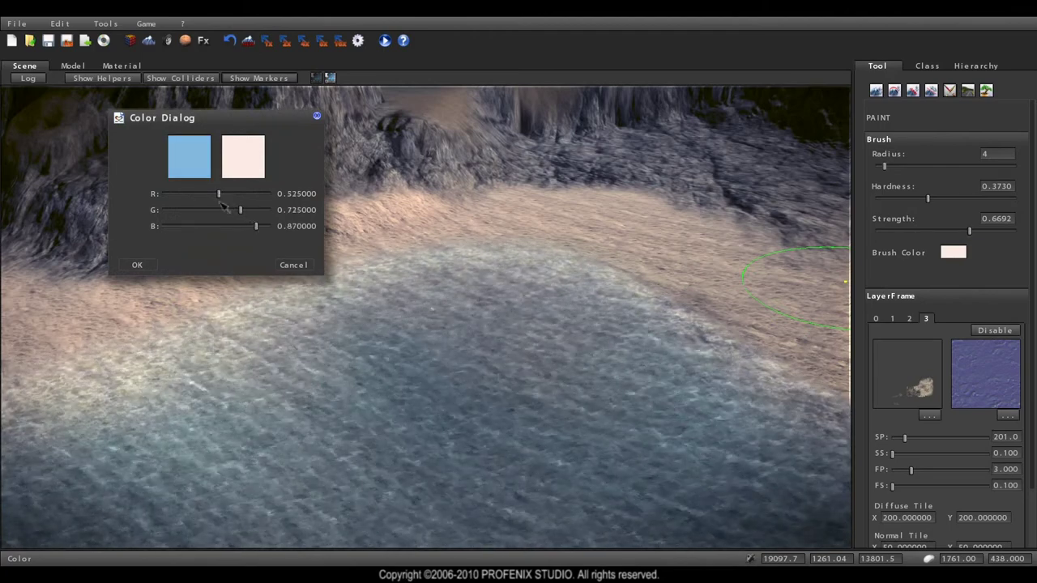
click(138, 265)
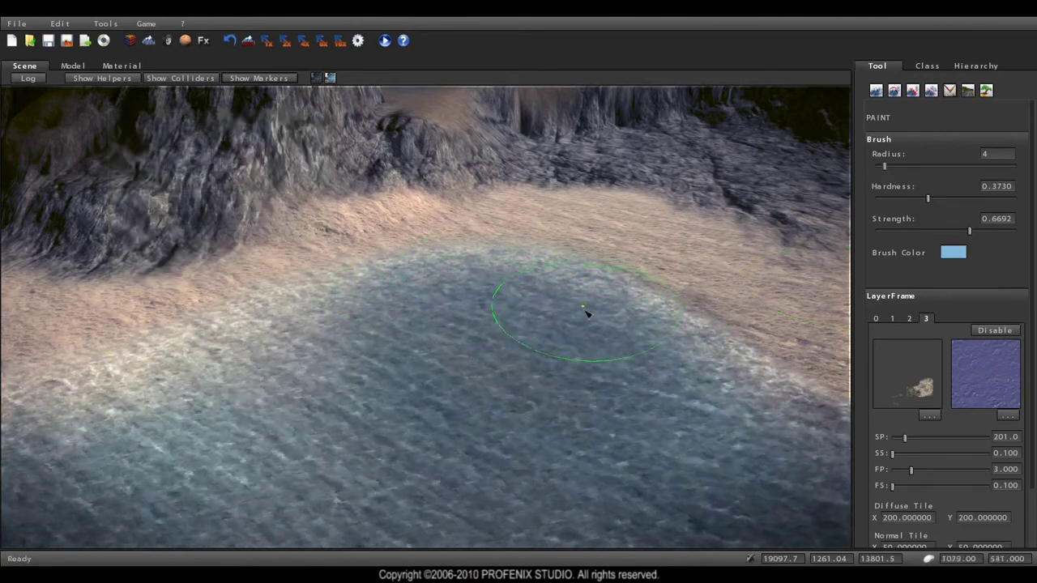
right_drag(357, 409, 347, 412)
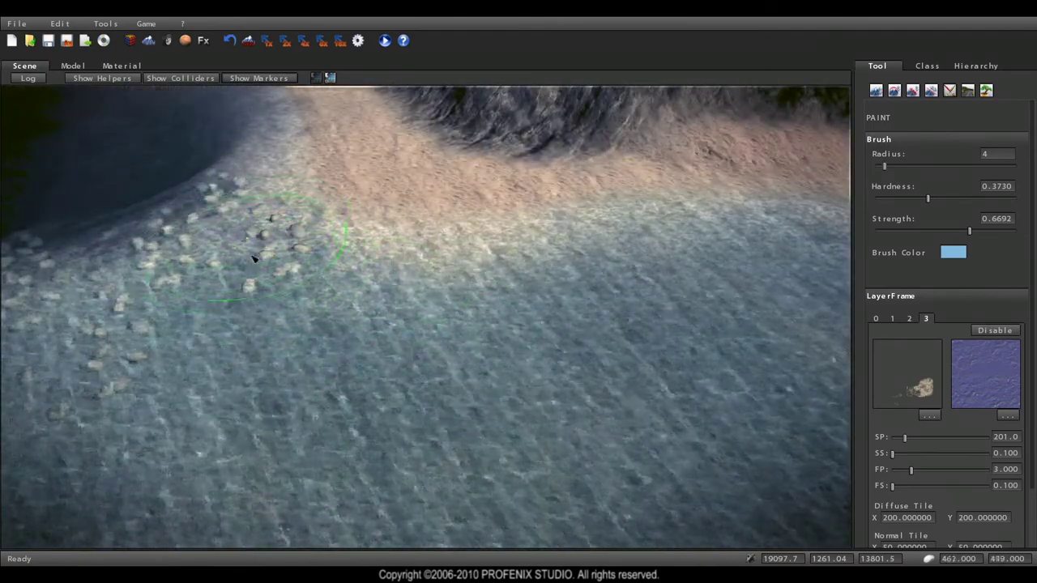
Zoom and orbit the view over the water to face the opposite shore
scroll(315, 363, down, 3)
scroll(318, 364, down, 3)
scroll(320, 361, down, 1)
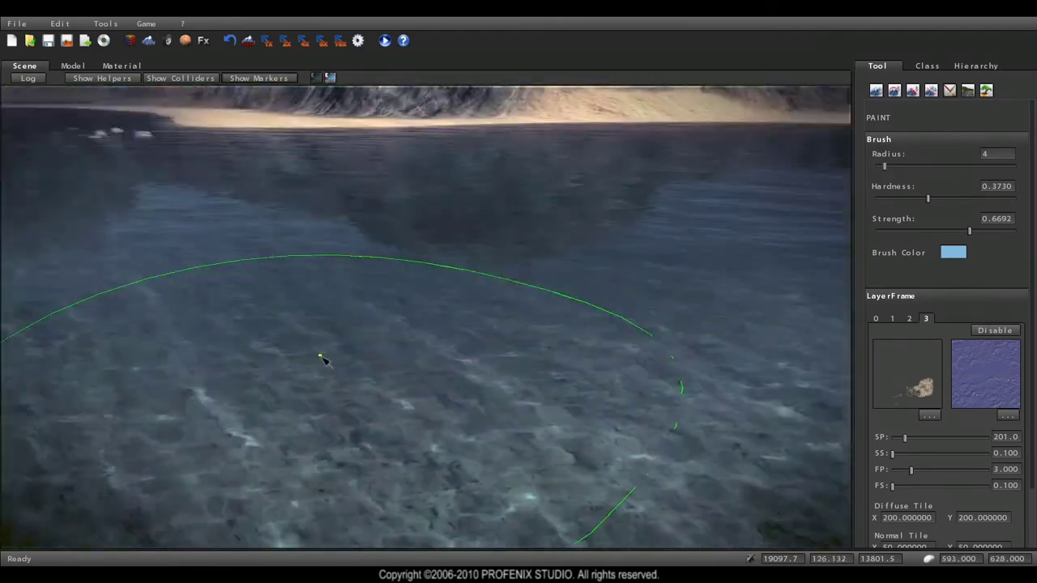
scroll(321, 360, down, 1)
scroll(322, 359, down, 1)
scroll(322, 359, up, 1)
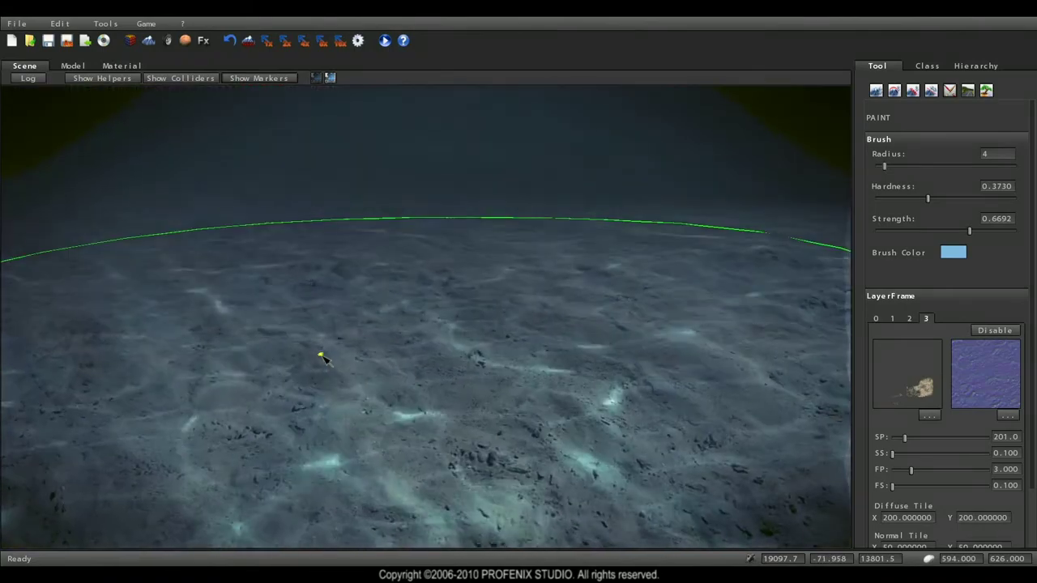
scroll(322, 296, up, 2)
scroll(316, 299, down, 3)
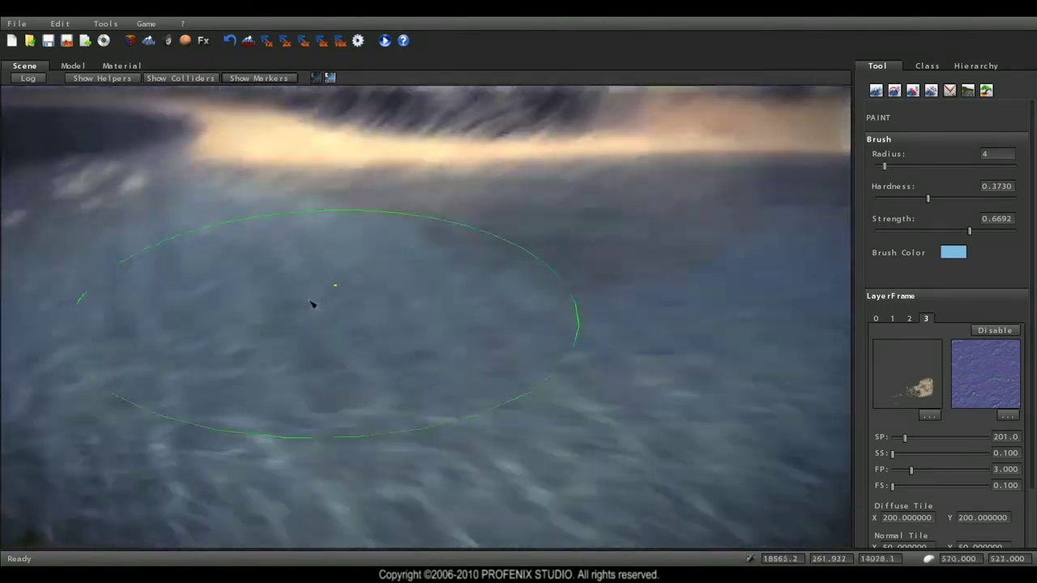
scroll(307, 340, down, 3)
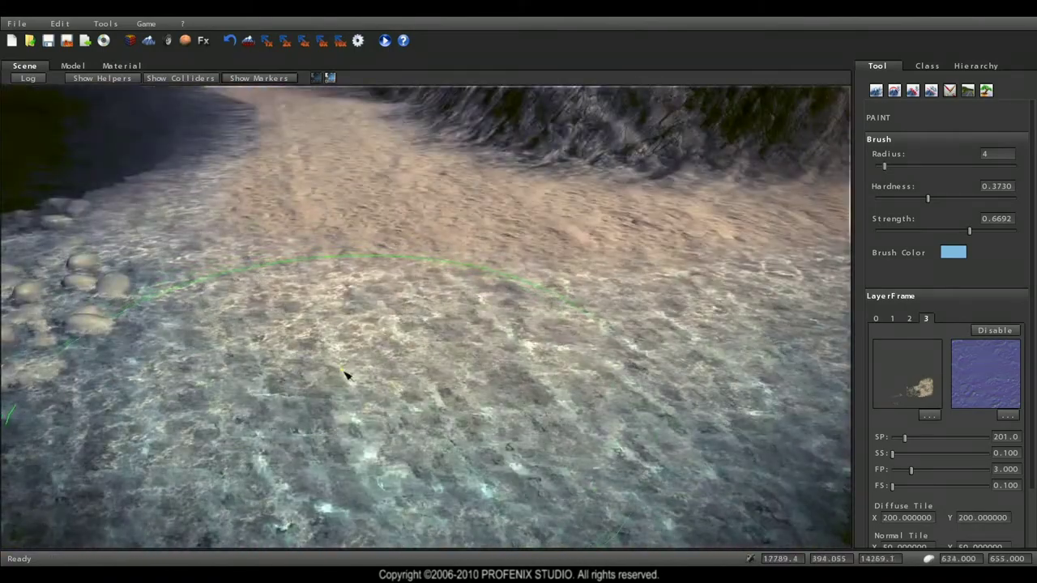
scroll(221, 283, down, 2)
scroll(227, 289, up, 3)
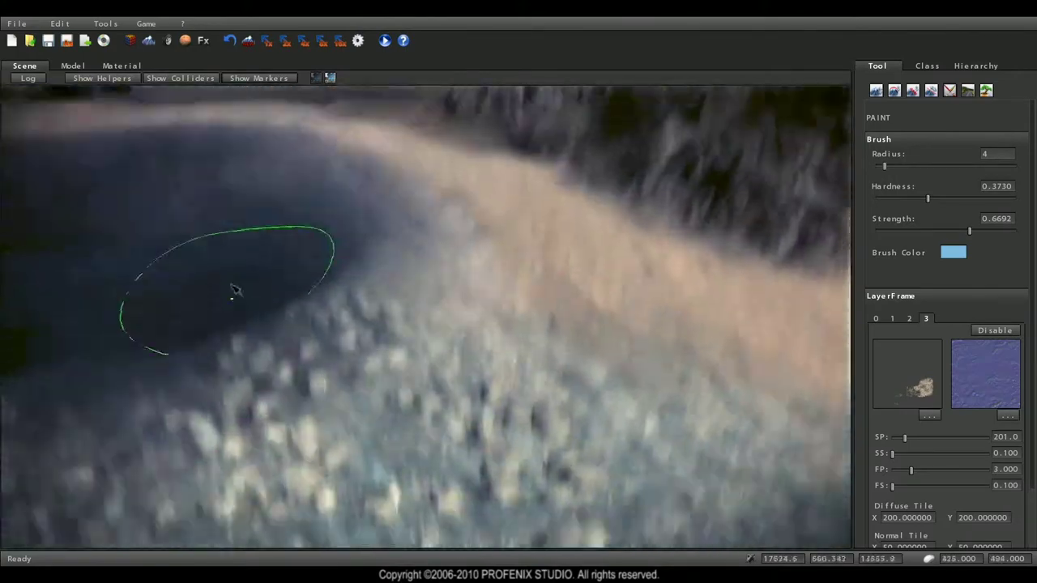
mouse_move(335, 341)
middle_down()
mouse_move(399, 342)
mouse_move(310, 350)
middle_up()
middle_drag(436, 325, 271, 350)
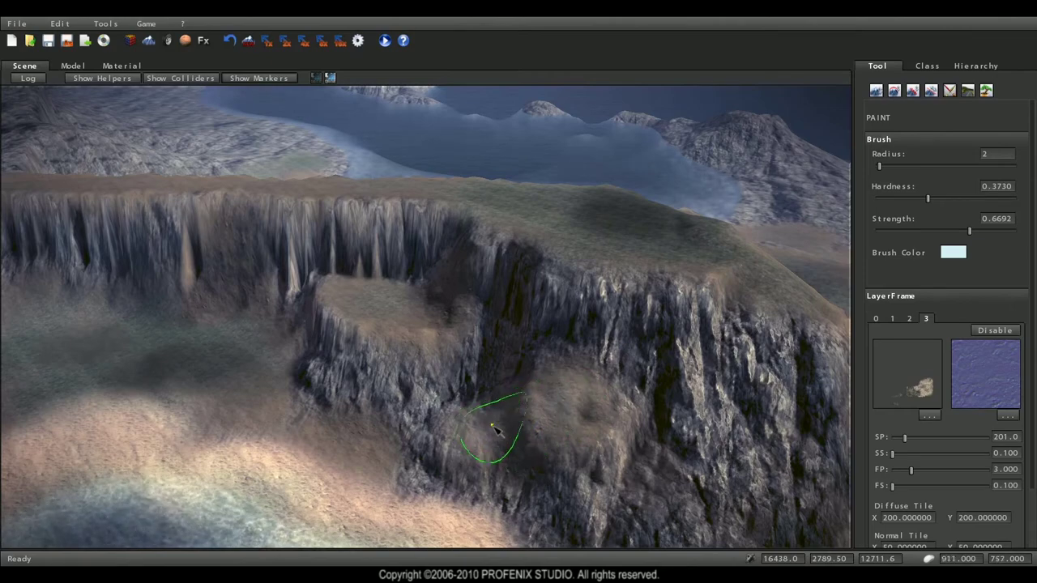
Paint pale blue strokes onto a cliff face and across the lower slope
scroll(563, 417, up, 5)
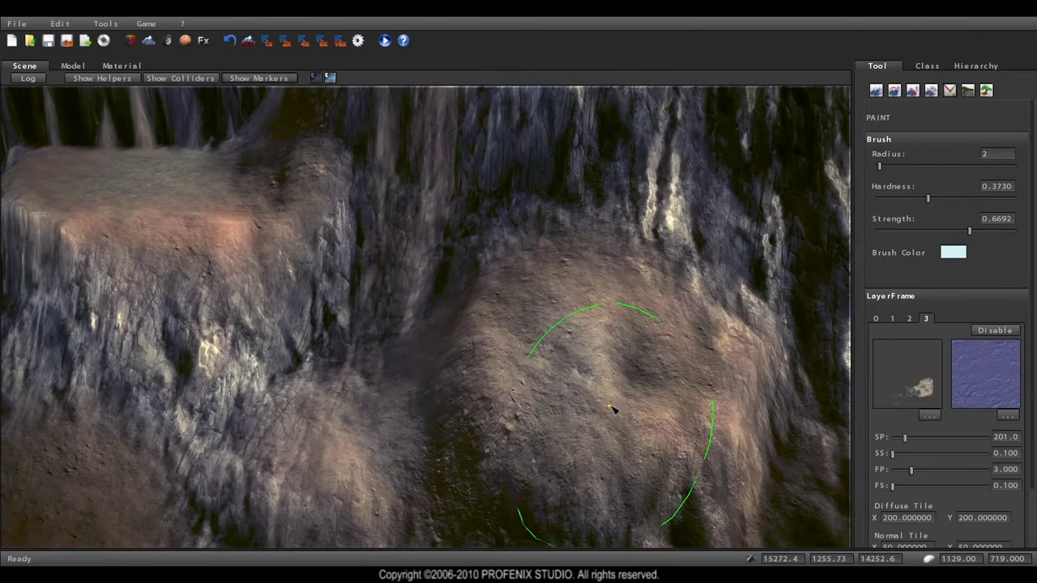
middle_drag(614, 410, 438, 411)
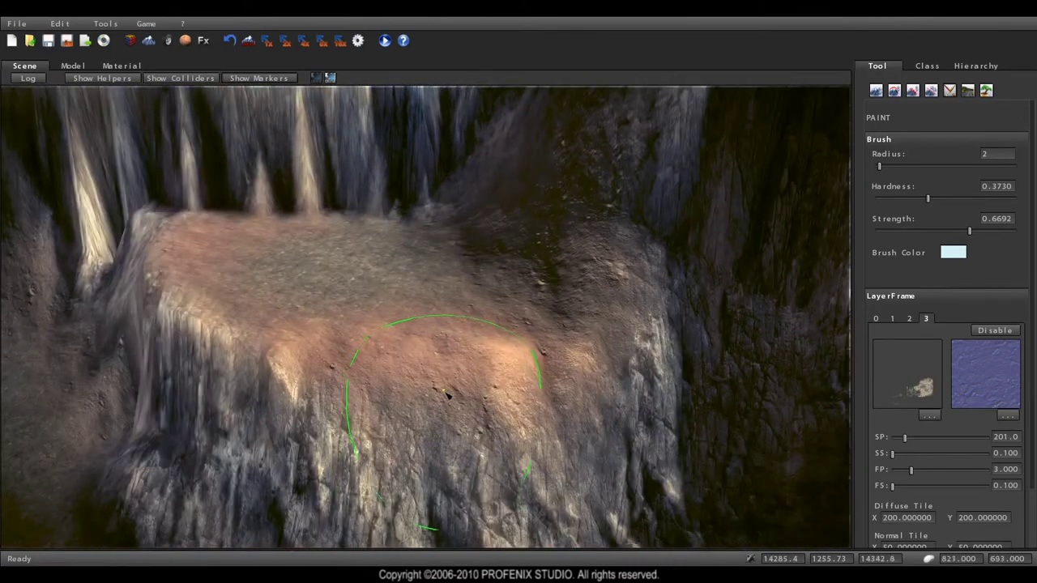
middle_drag(451, 396, 463, 443)
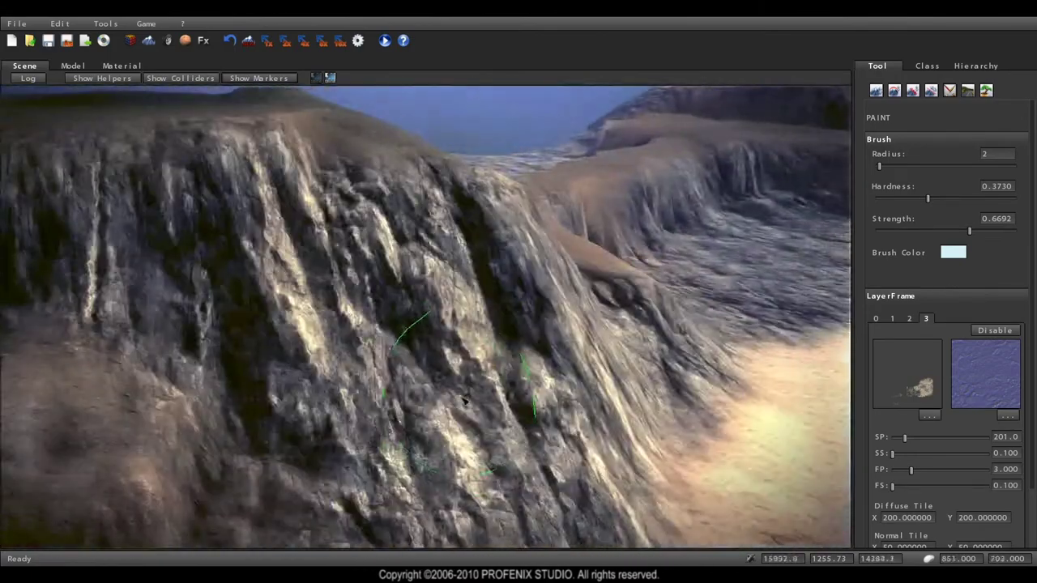
scroll(475, 439, up, 5)
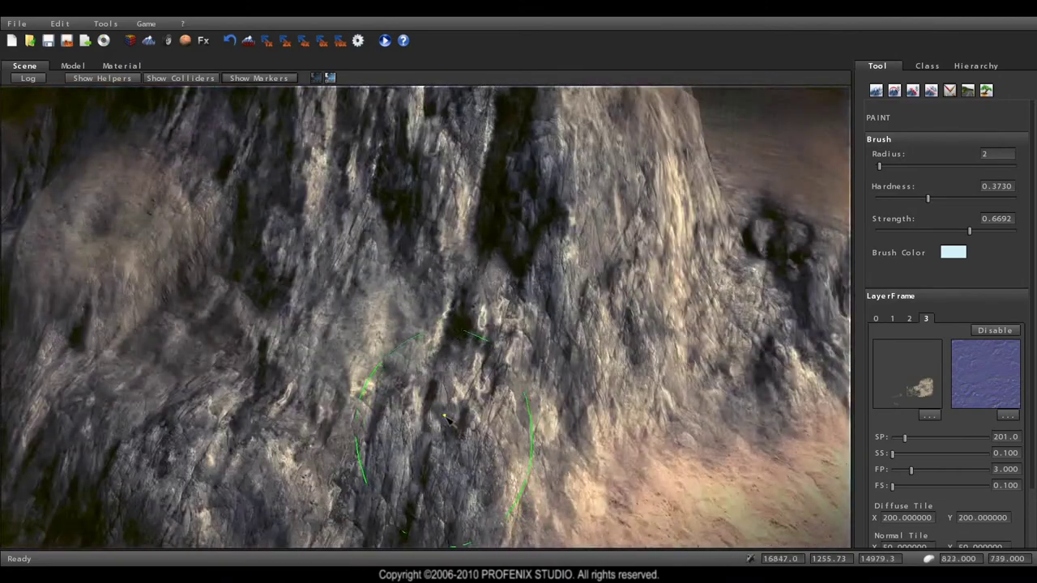
drag(285, 410, 323, 376)
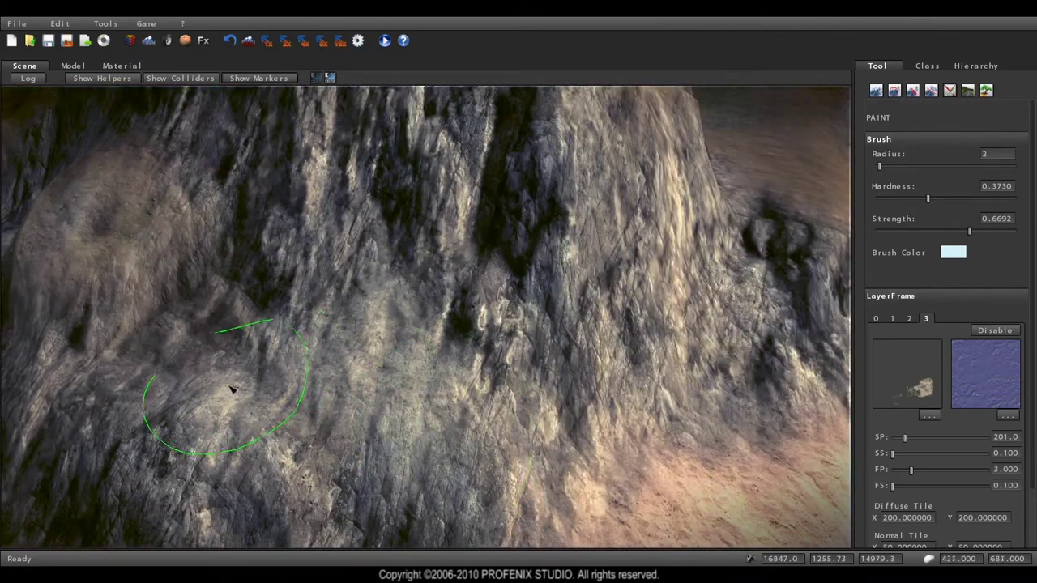
middle_drag(323, 376, 375, 354)
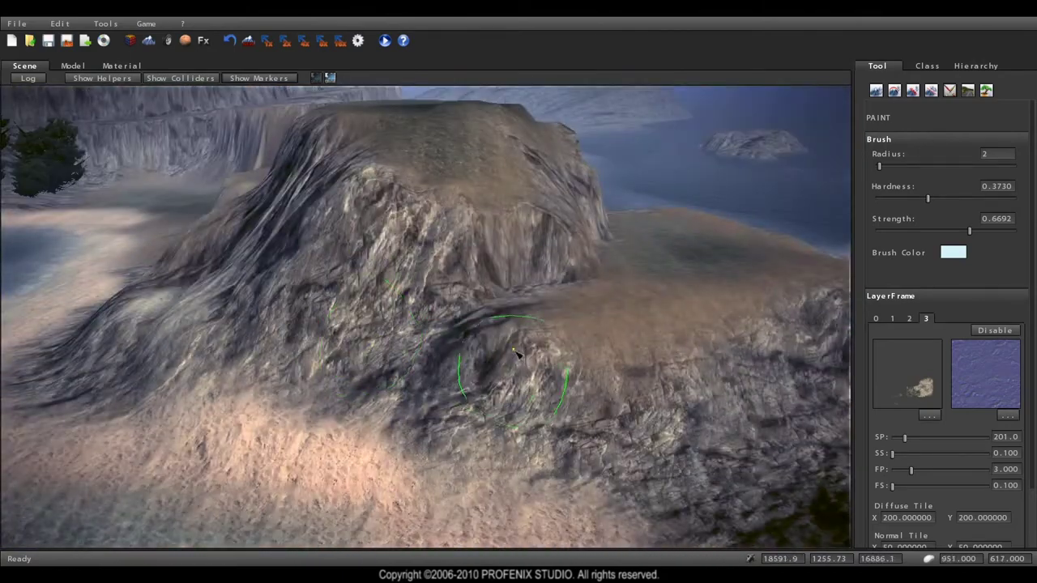
mouse_move(543, 348)
middle_down()
mouse_move(551, 301)
mouse_move(585, 401)
middle_up()
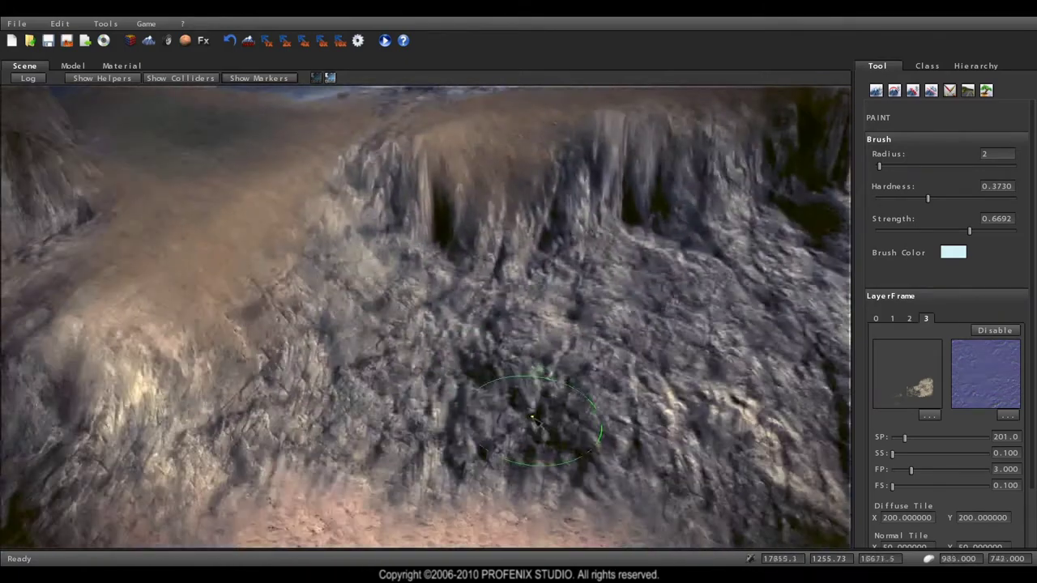
drag(585, 401, 452, 422)
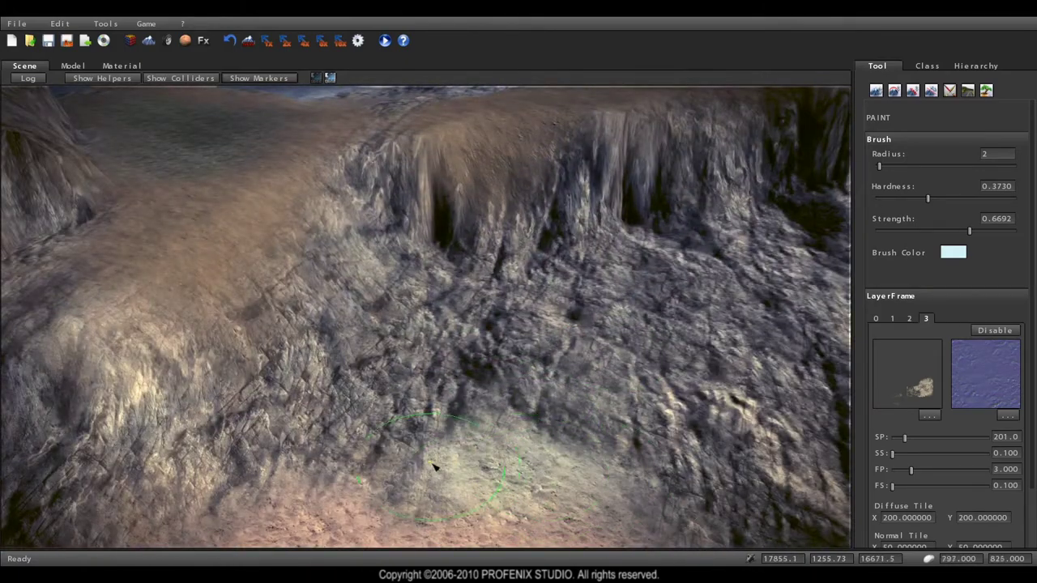
middle_drag(451, 422, 645, 327)
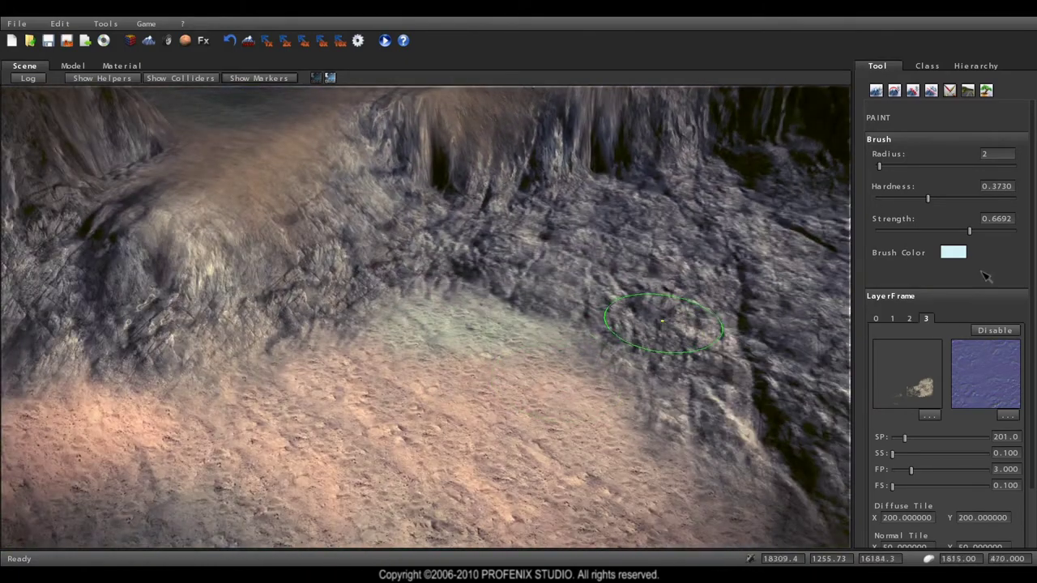
Change the brush colour to pinkish-white by raising red to 0.995
click(964, 258)
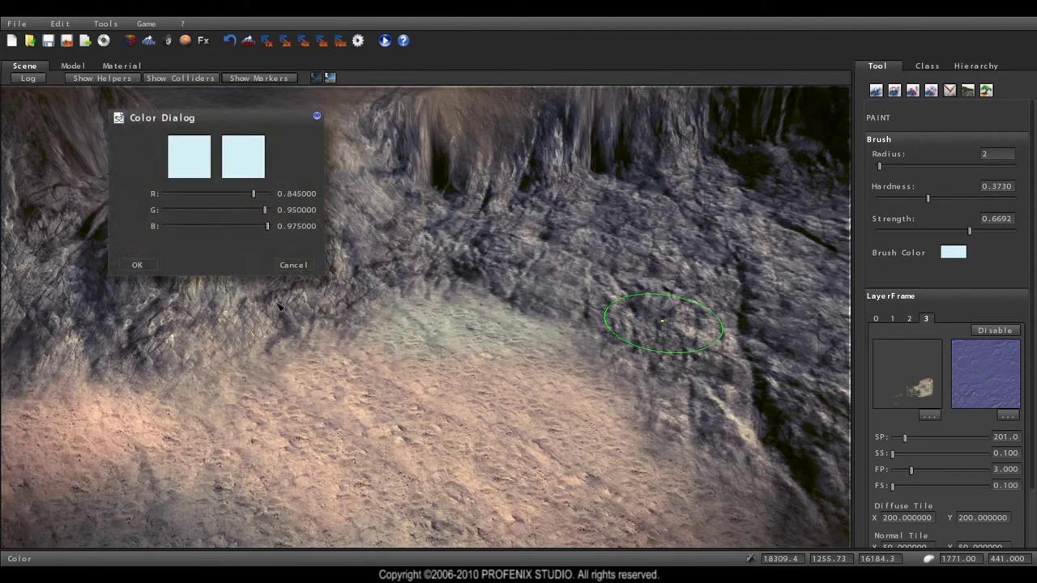
click(272, 195)
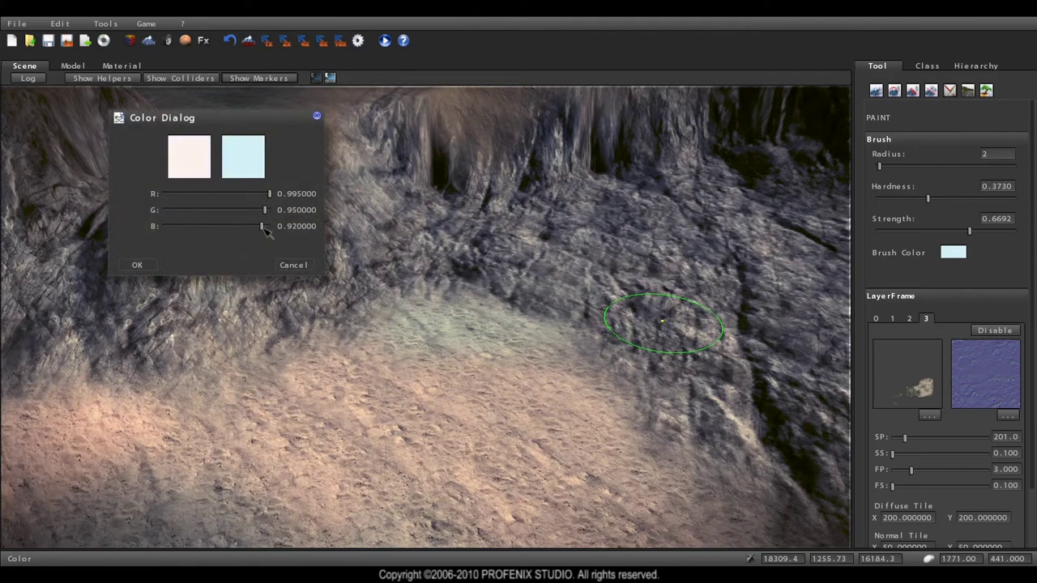
click(138, 264)
Tint the sandy slope and its rocky edges with the pinkish-white colour
middle_drag(484, 377, 435, 434)
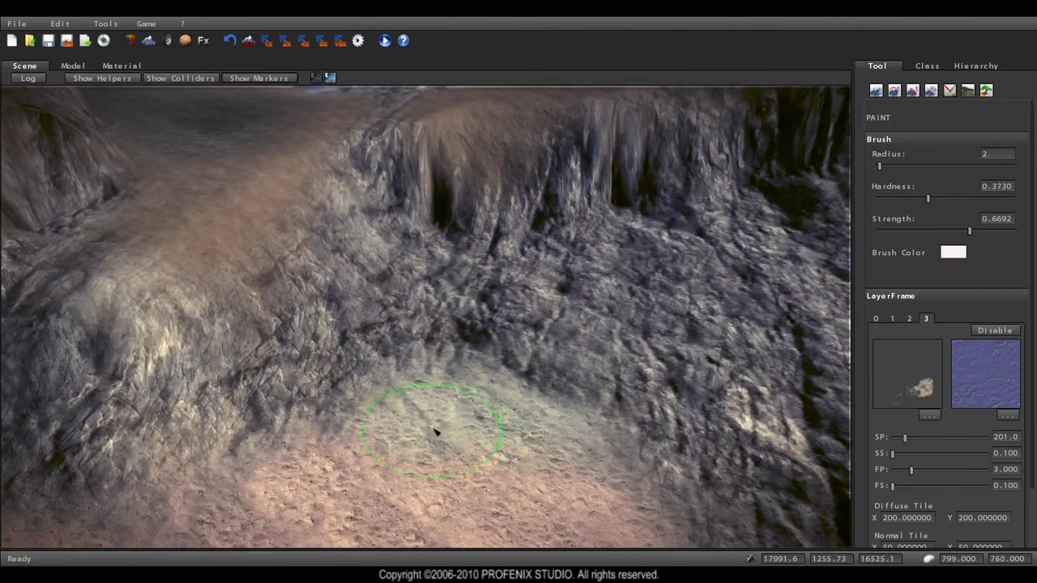
drag(466, 422, 456, 301)
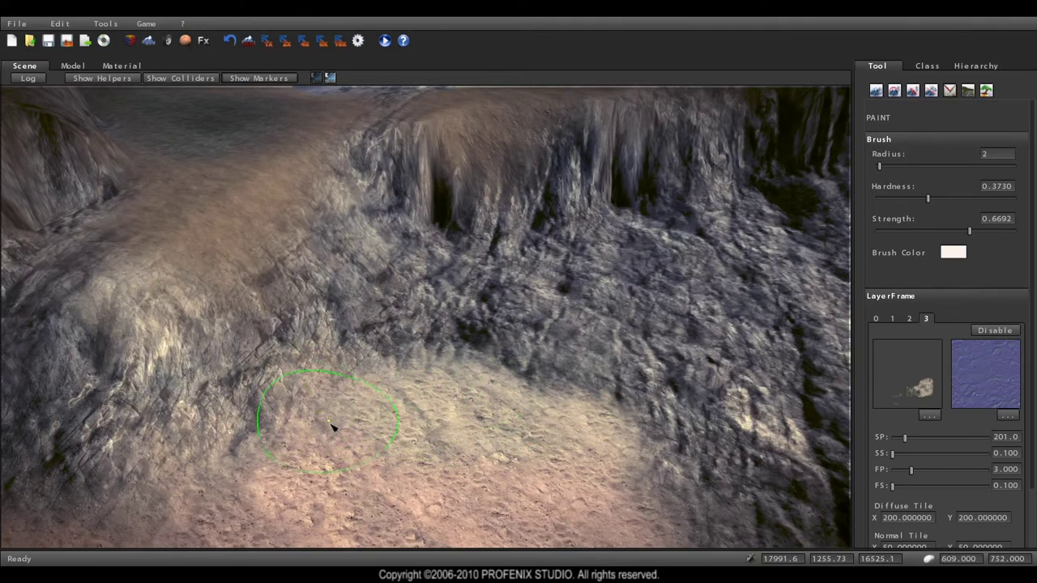
drag(456, 302, 539, 370)
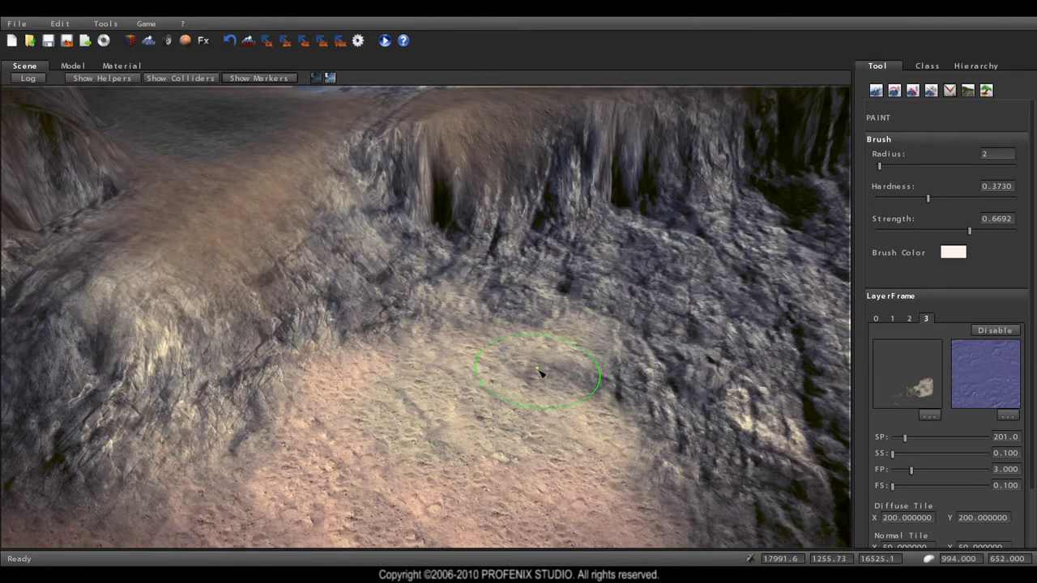
middle_drag(540, 371, 560, 398)
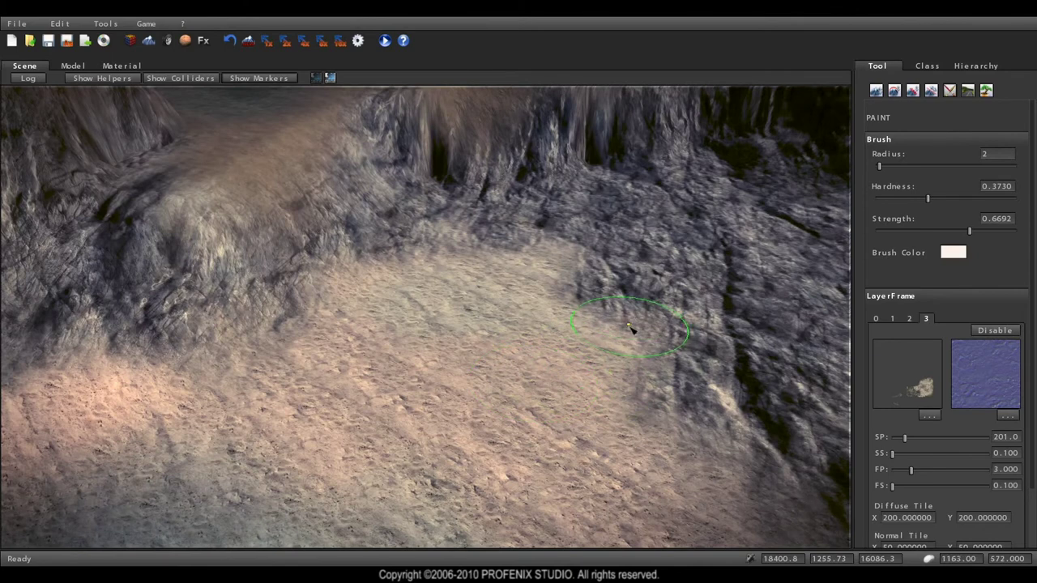
mouse_move(610, 294)
mouse_down()
mouse_move(644, 398)
mouse_move(503, 324)
mouse_up()
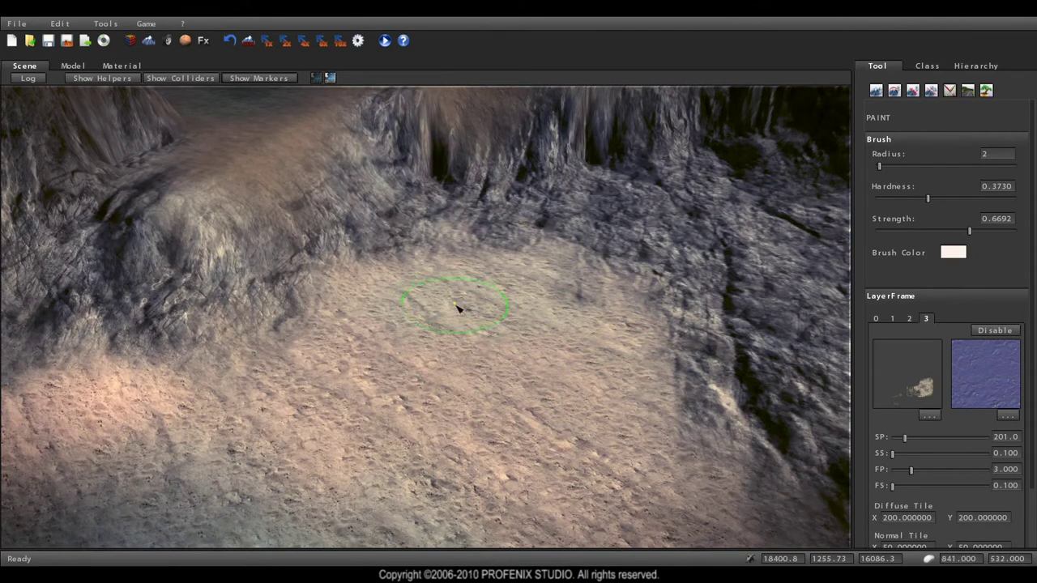
Fly the view across the sand toward the cliffs and distant hills
scroll(548, 316, up, 5)
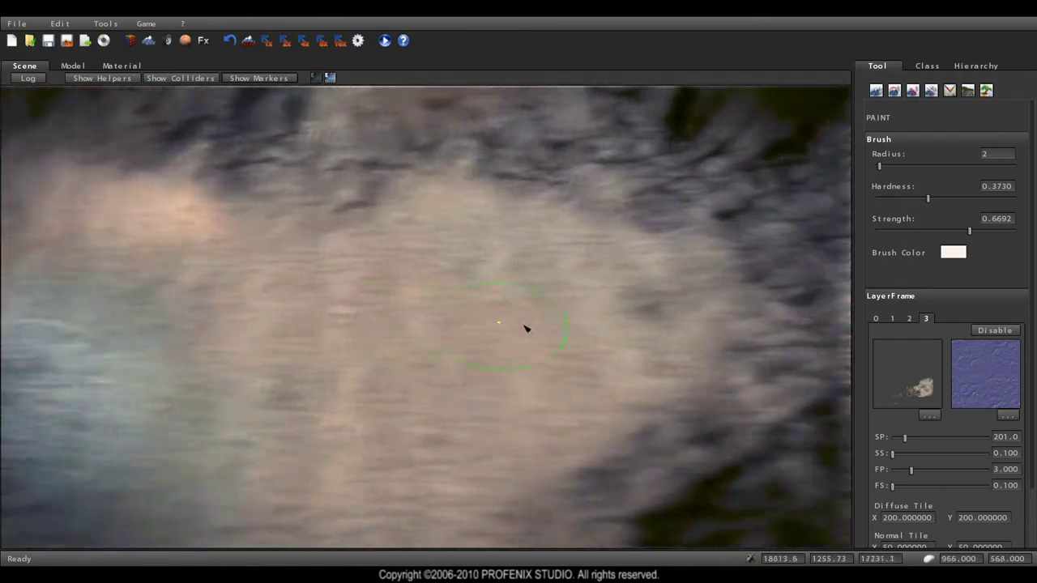
key(w)
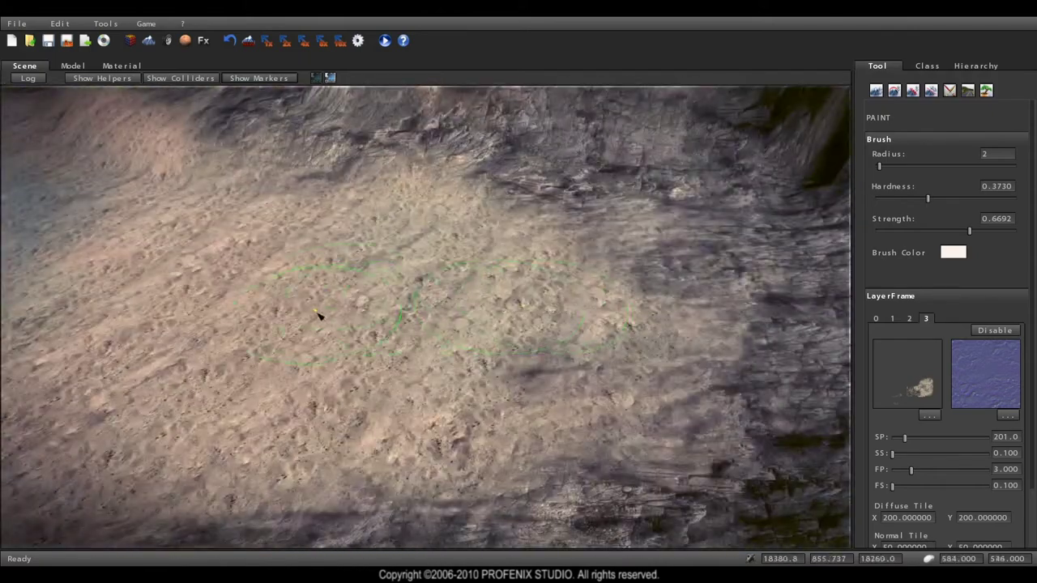
key(w)
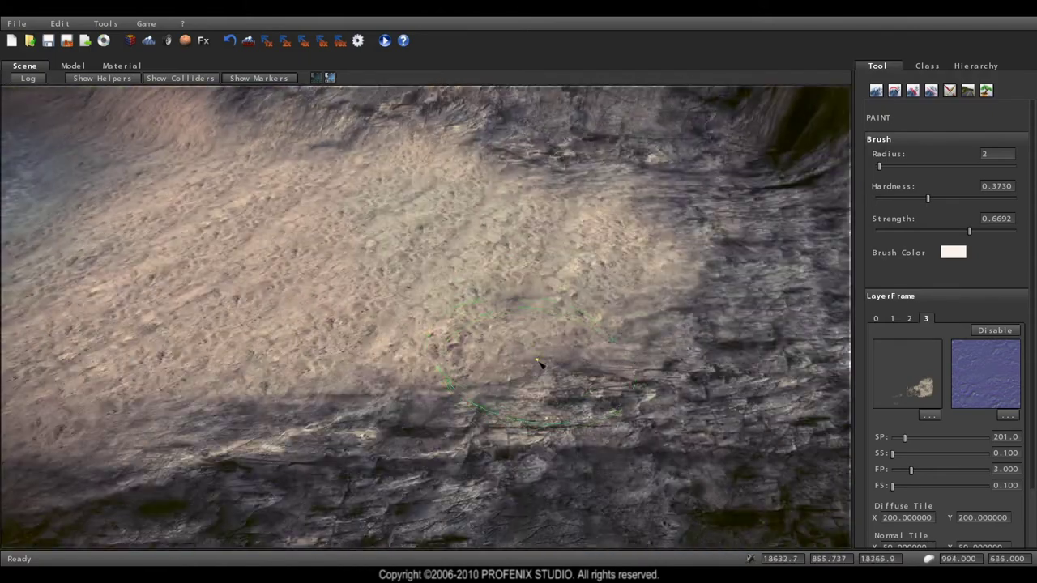
key(w)
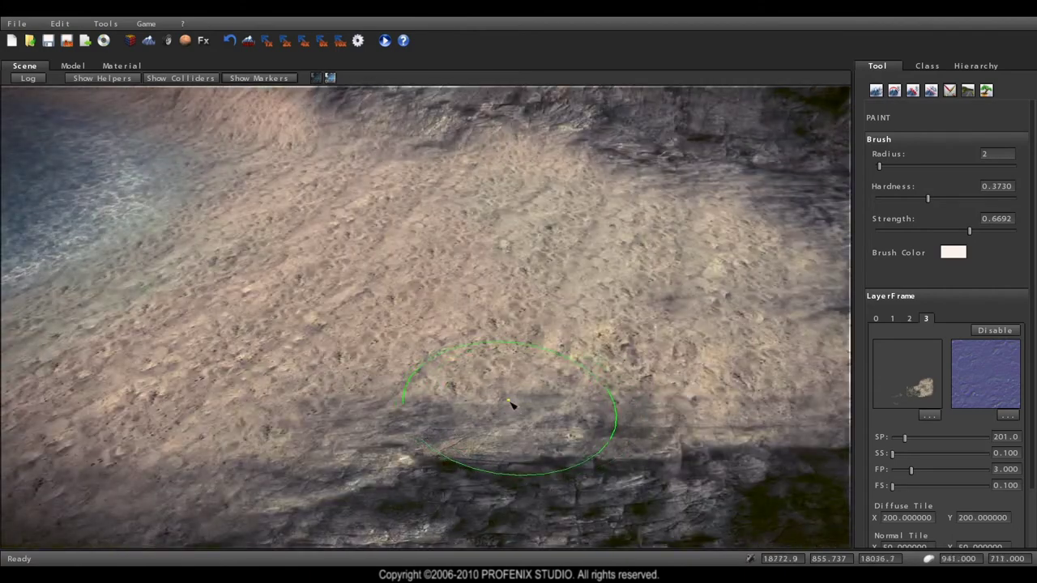
key(w)
key(w)
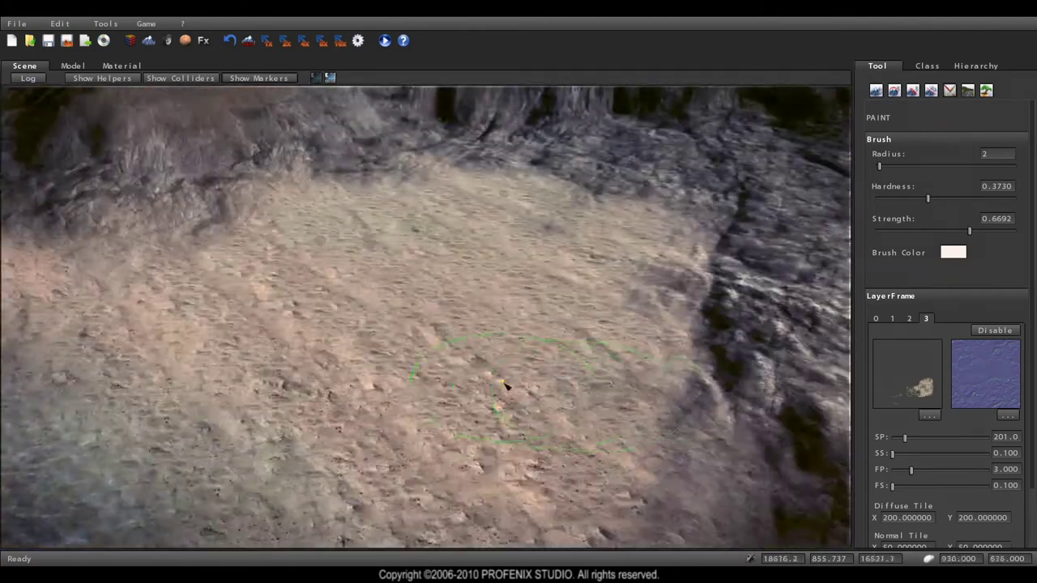
key(w)
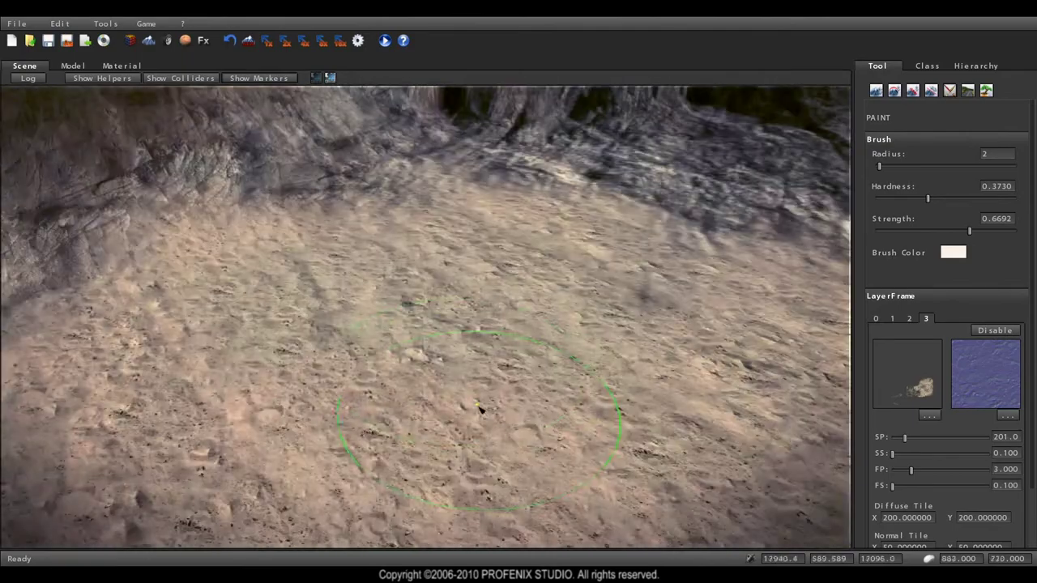
key(w)
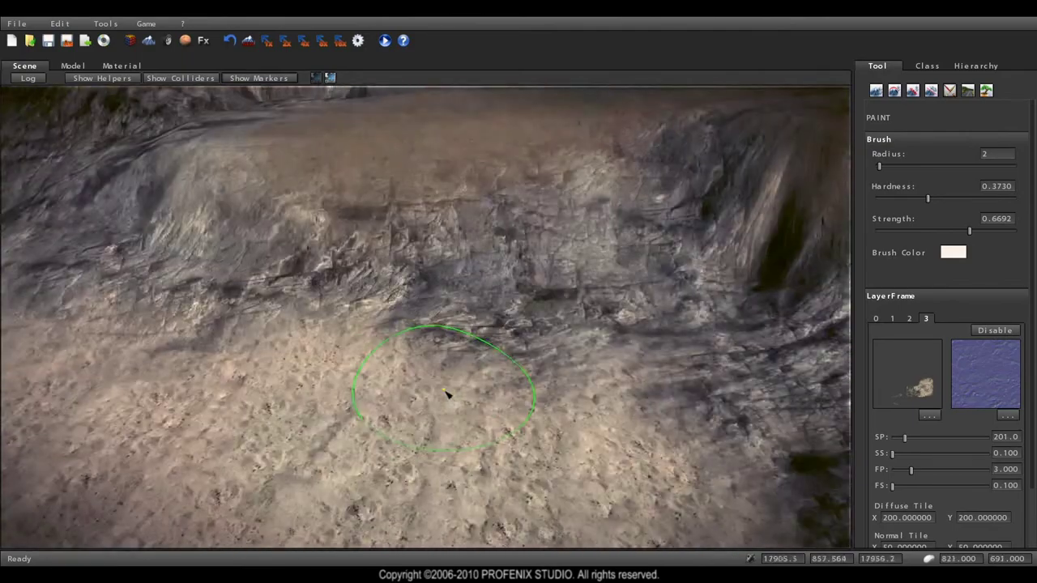
right_drag(447, 393, 429, 382)
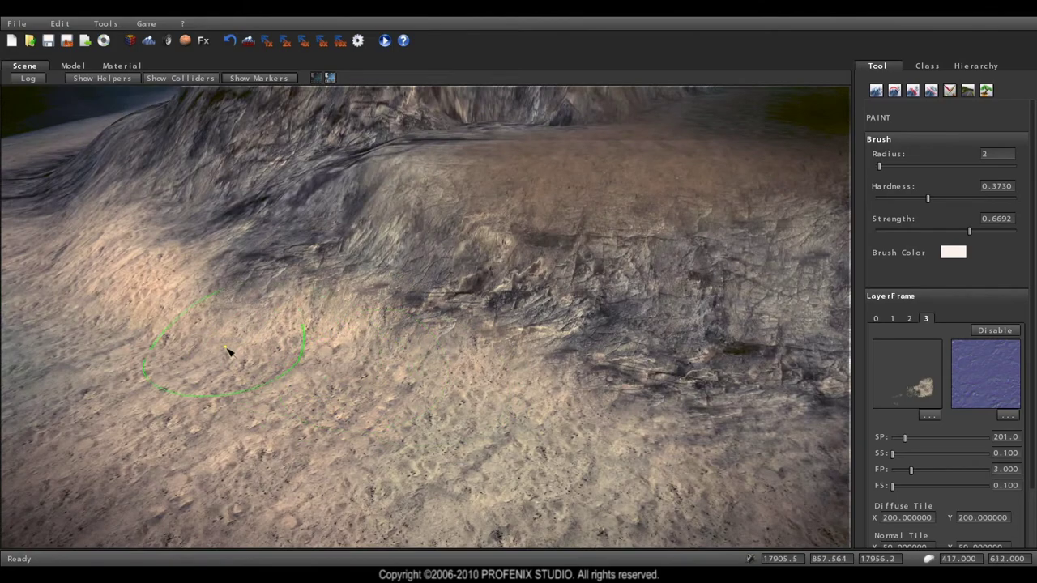
right_drag(227, 351, 354, 372)
key(w)
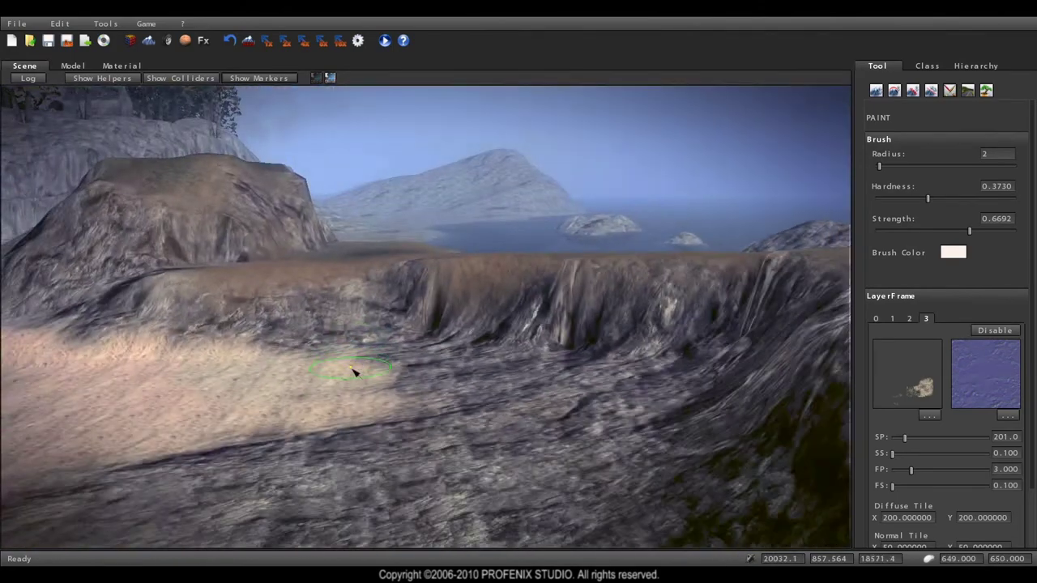
key(w)
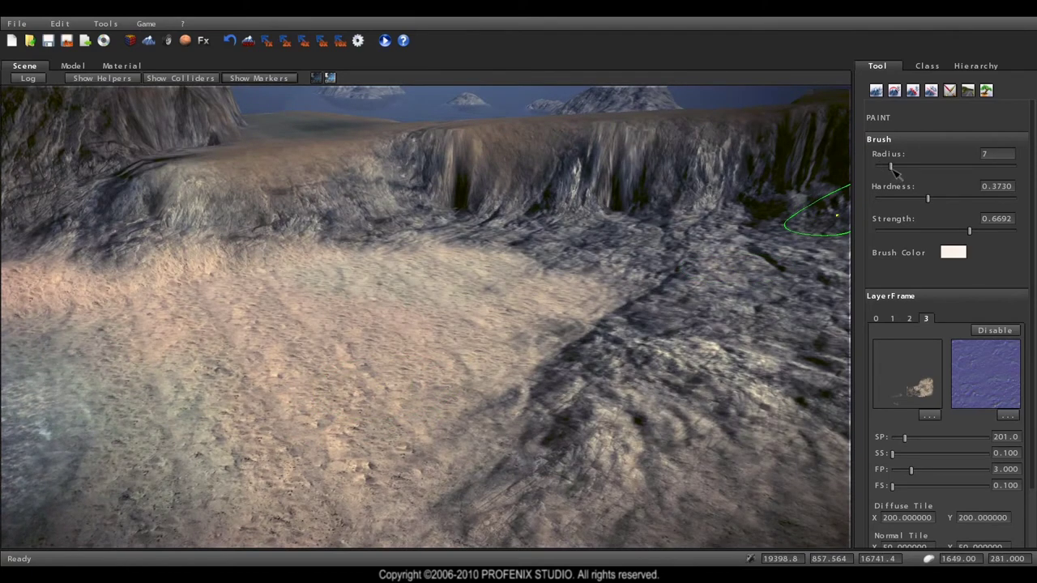
Paint two wide radius-7 strokes of pinkish-white tint across the rocky ground beside the sand patch
drag(516, 317, 409, 348)
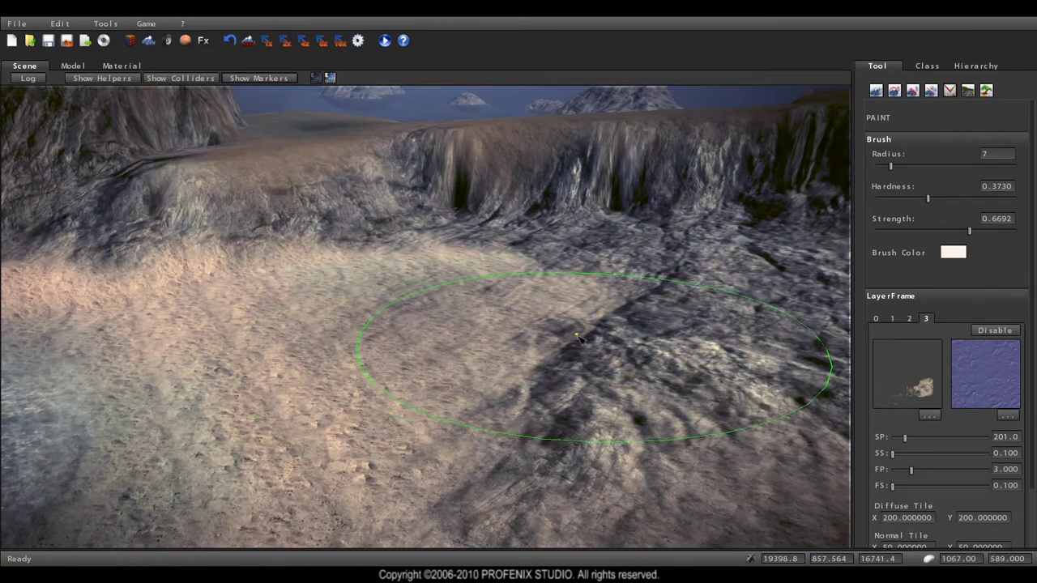
drag(577, 338, 568, 299)
key(w)
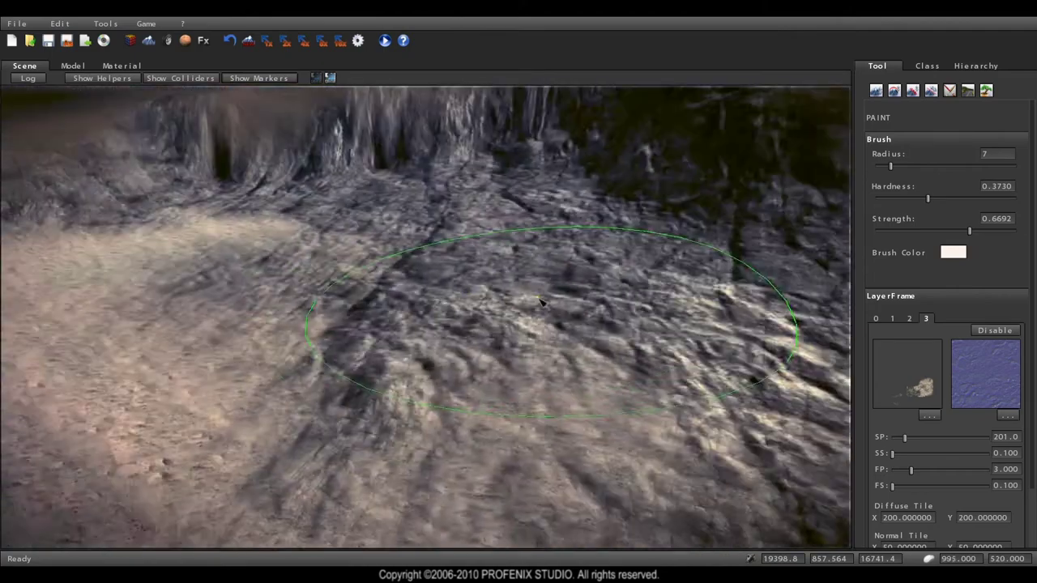
key(w)
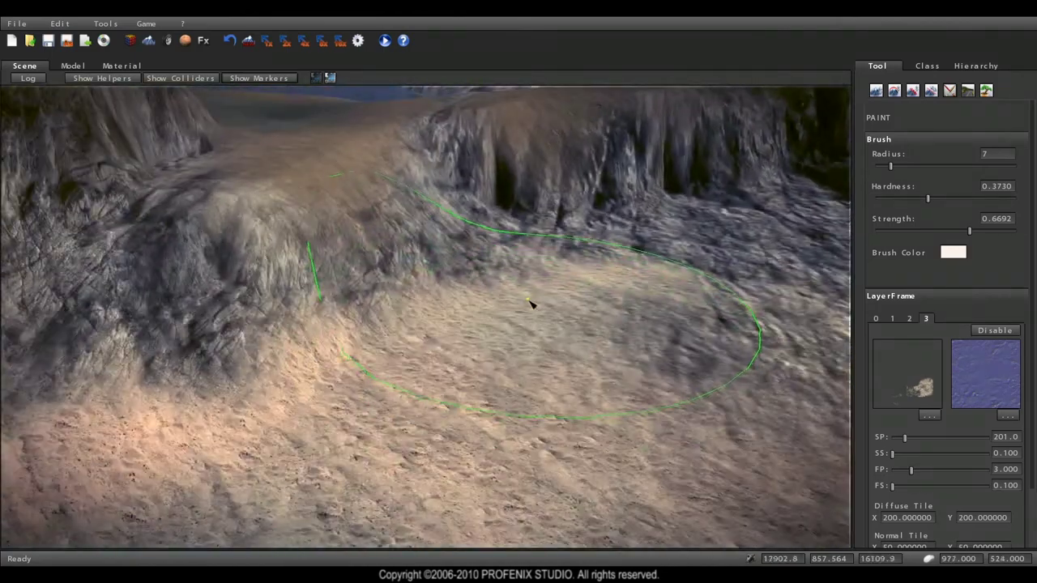
key(w)
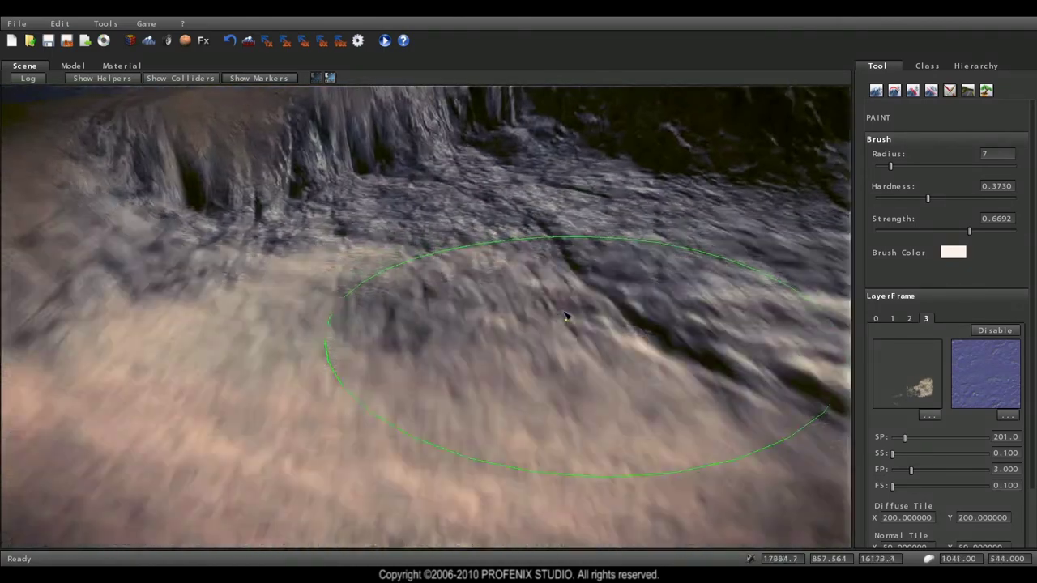